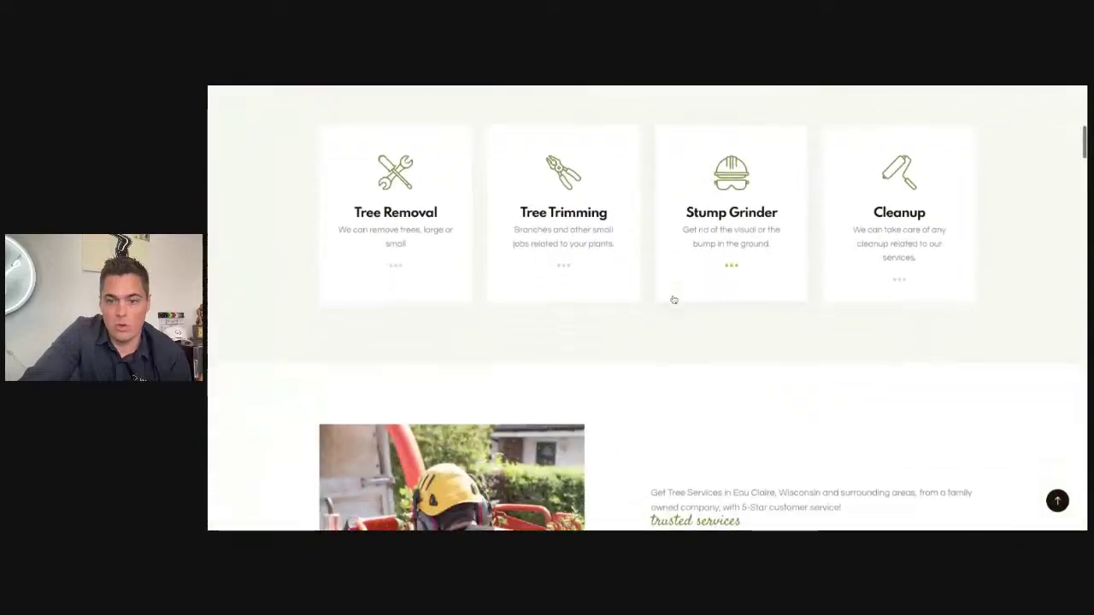
pyautogui.scroll(-20, 672, 300)
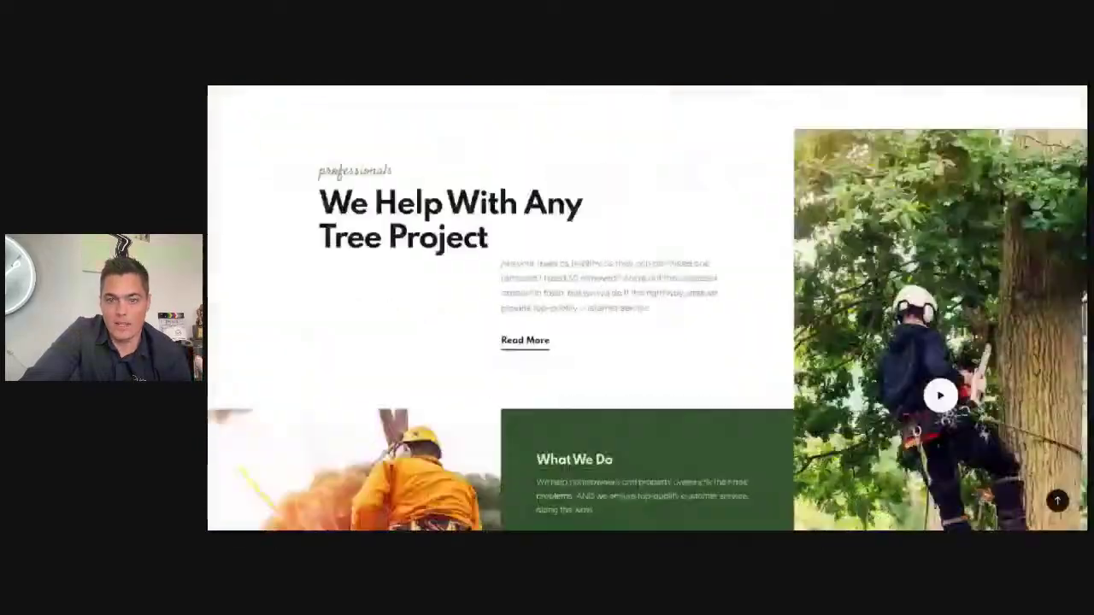
# Step: Scroll the homepage down to the footer with the office address and contact details
pyautogui.scroll(3, 672, 300)
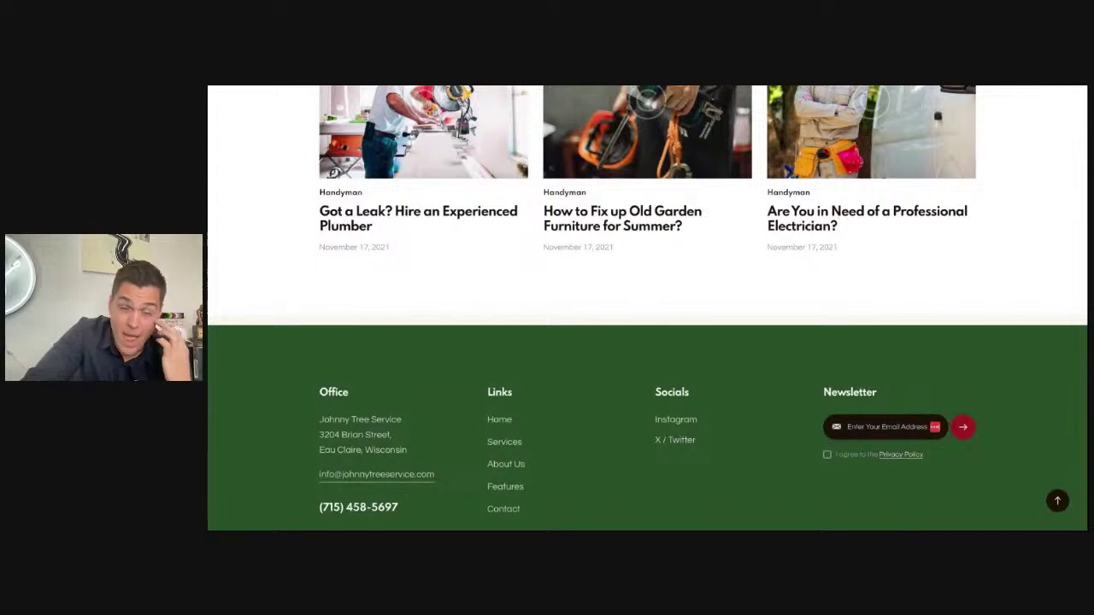
pyautogui.scroll(-2, 647, 308)
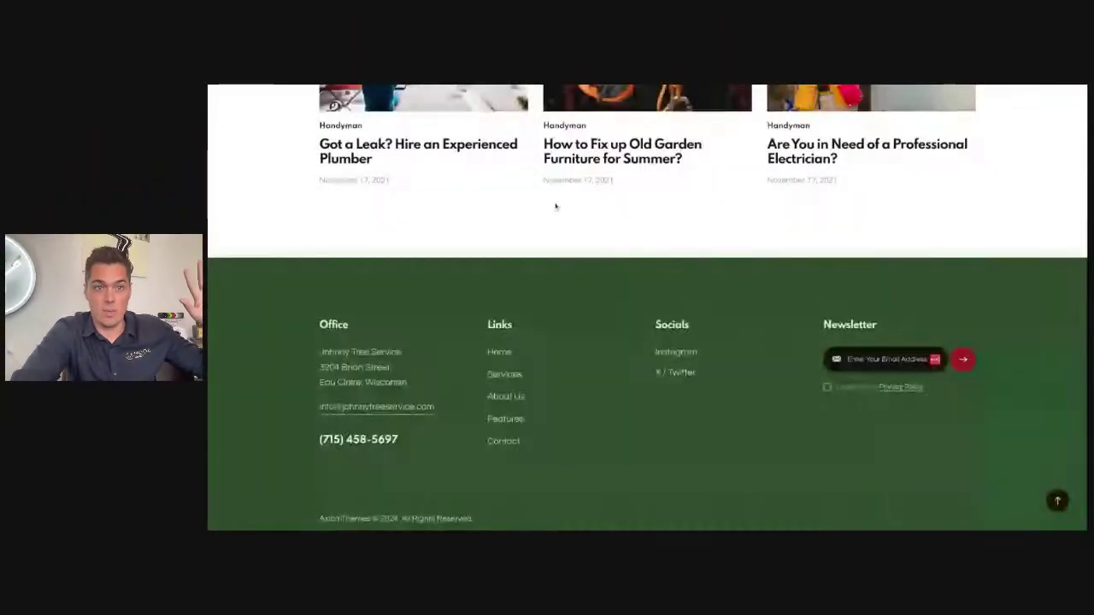
pyautogui.scroll(10, 557, 209)
pyautogui.scroll(-10, 556, 213)
pyautogui.tripleClick(416, 376)
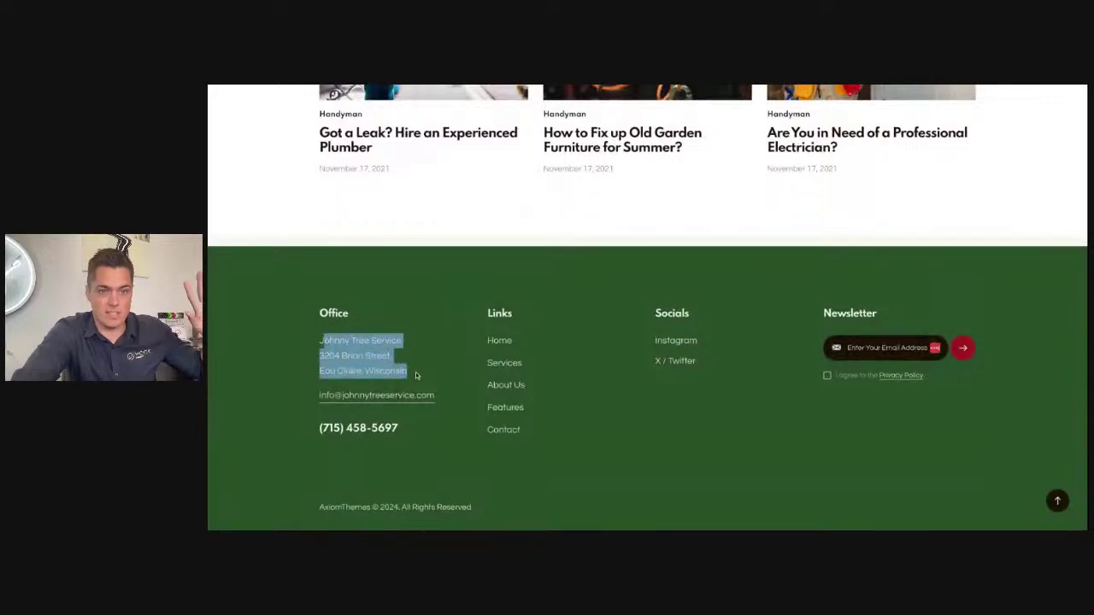
pyautogui.click(354, 380)
pyautogui.moveTo(316, 356); pyautogui.dragTo(447, 394)
pyautogui.click(418, 376)
pyautogui.tripleClick(407, 375)
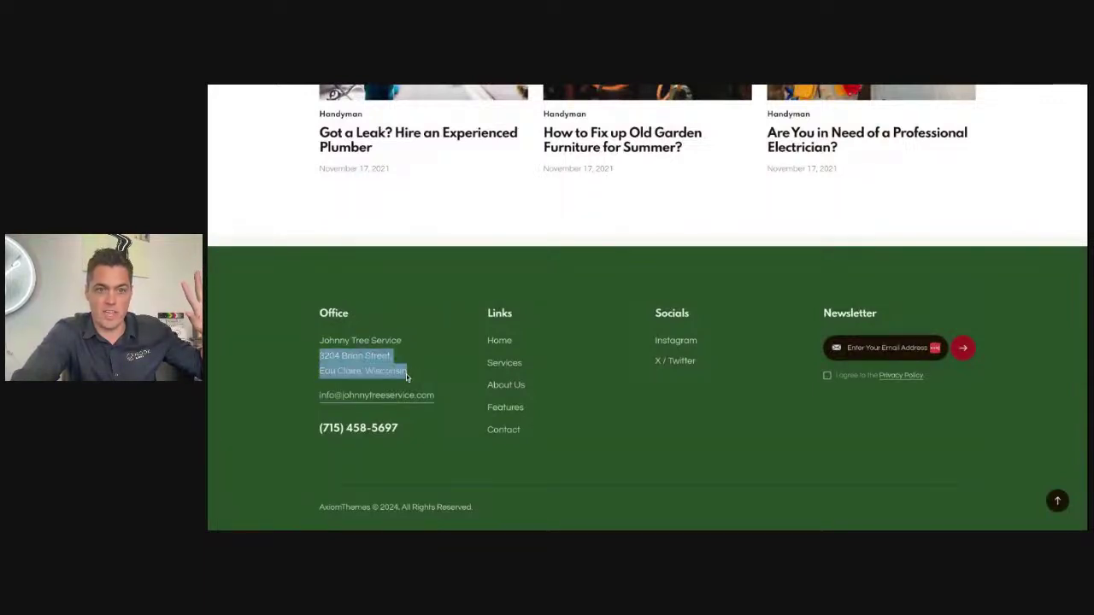
pyautogui.click(379, 380)
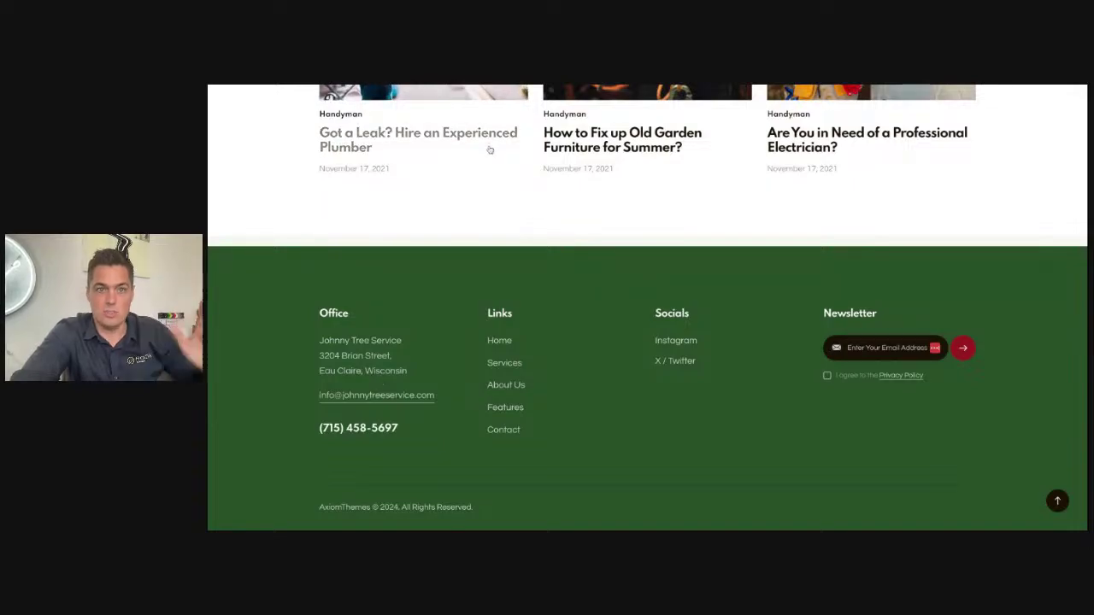
pyautogui.scroll(20, 487, 160)
pyautogui.scroll(10, 487, 161)
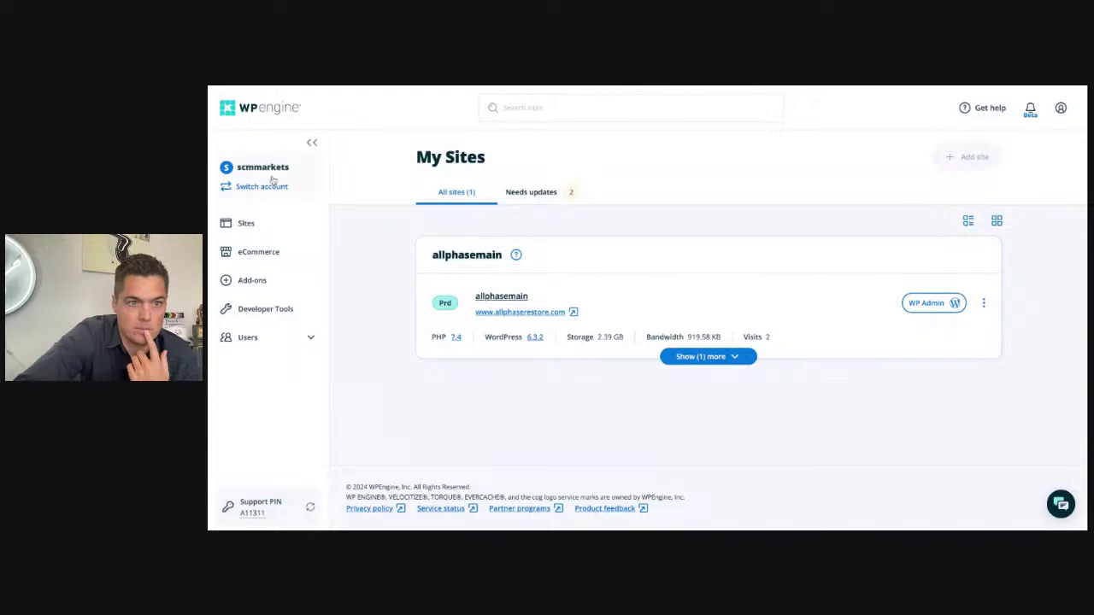
# Step: Switch to the agency hosting account and open WP Admin for Johnny Appleseed Tree Service
pyautogui.click(271, 179)
pyautogui.scroll(-8, 275, 257)
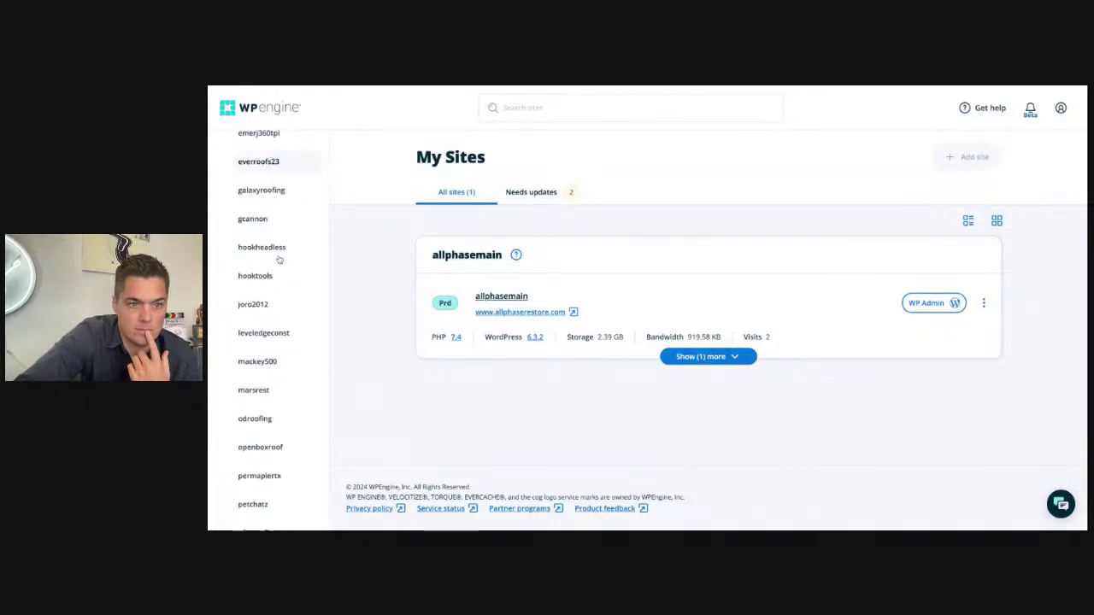
pyautogui.scroll(-3, 279, 259)
pyautogui.scroll(5, 276, 256)
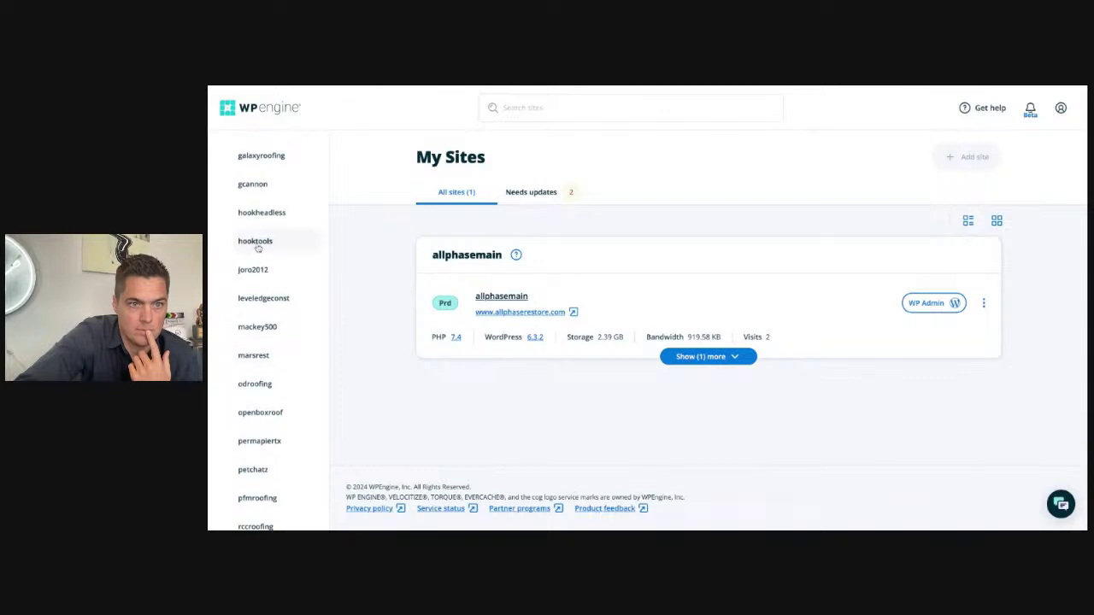
pyautogui.click(257, 247)
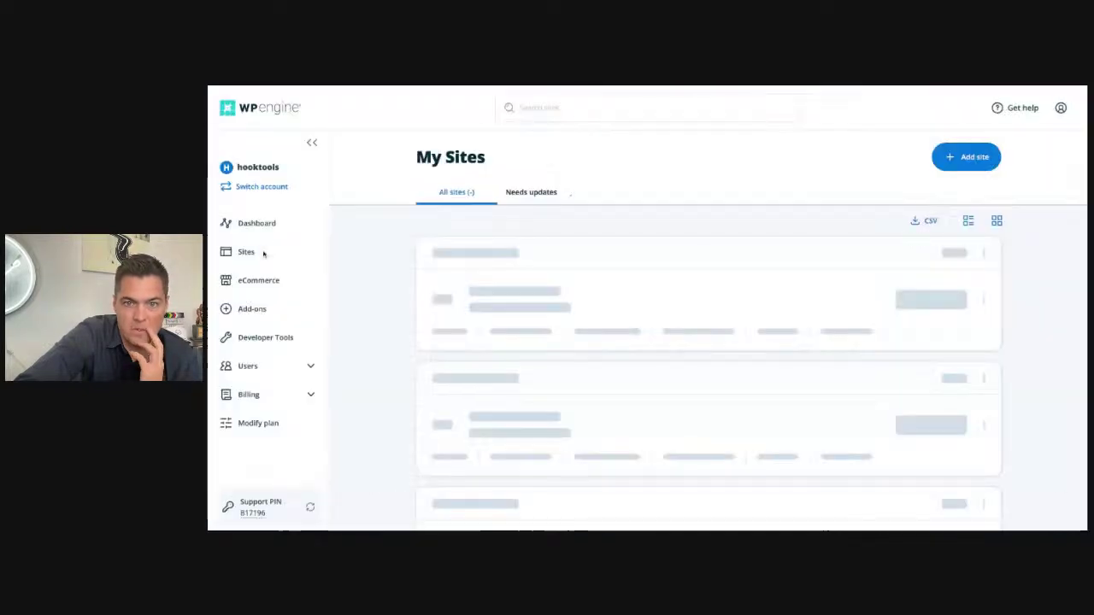
pyautogui.scroll(-2, 476, 311)
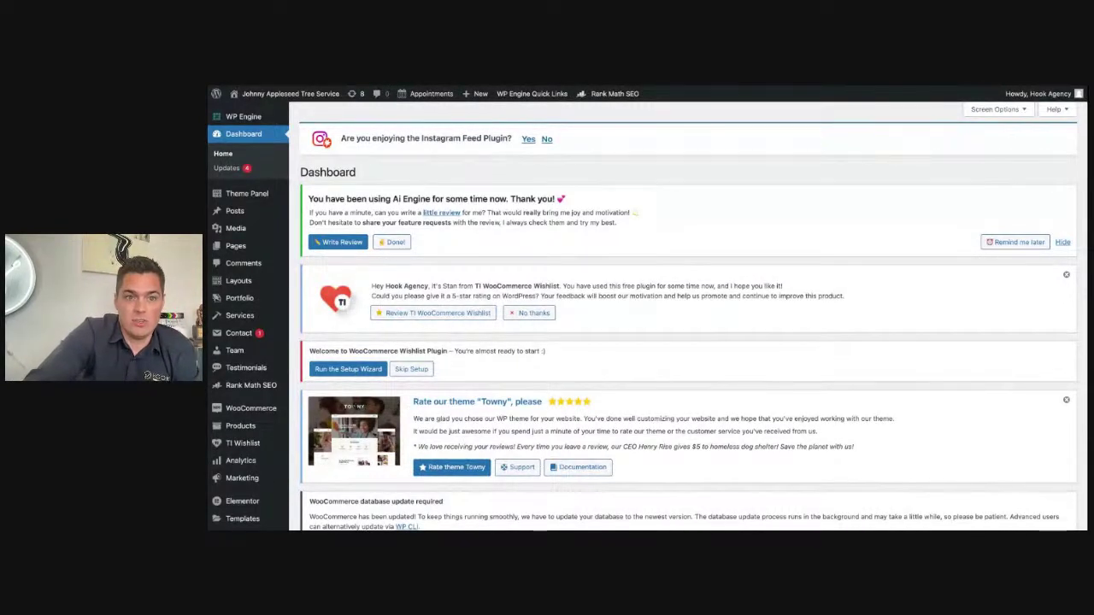
# Step: Open Appearance > Widgets from the WordPress admin sidebar
pyautogui.scroll(-5, 274, 333)
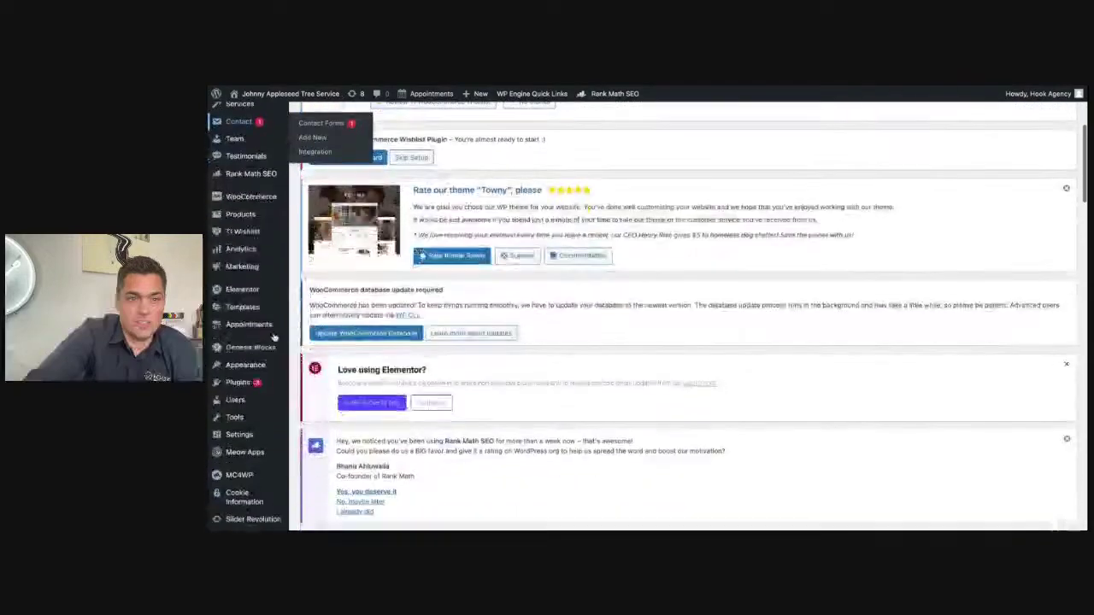
pyautogui.scroll(-2, 273, 338)
pyautogui.moveTo(264, 333)
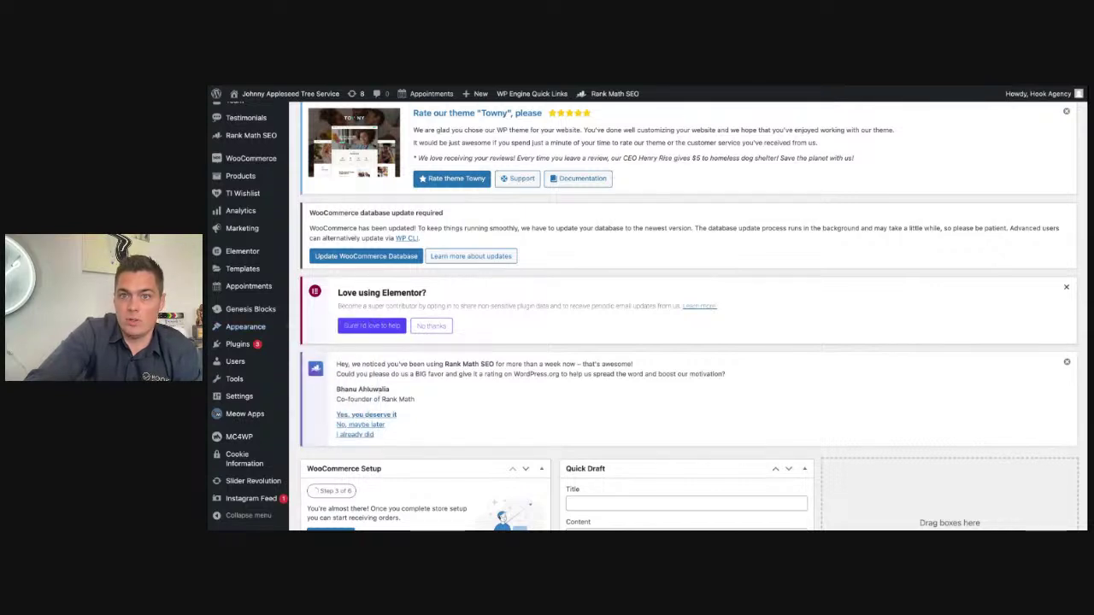
pyautogui.scroll(-1, 688, 316)
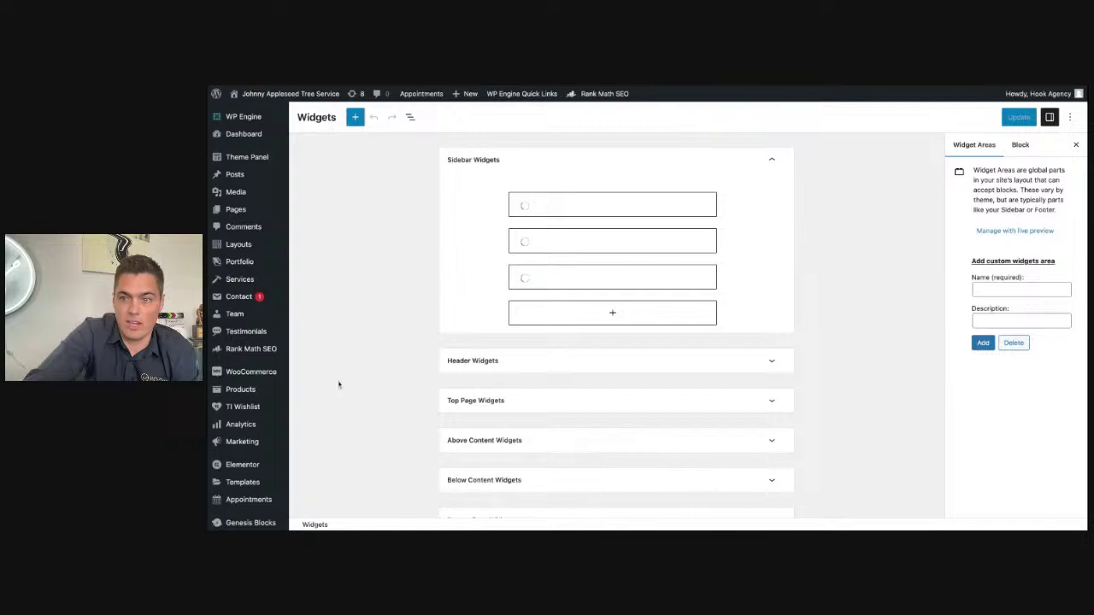
# Step: Expand Footer Widgets to confirm it is empty, then use Visit Site in the admin bar
pyautogui.scroll(-2, 339, 384)
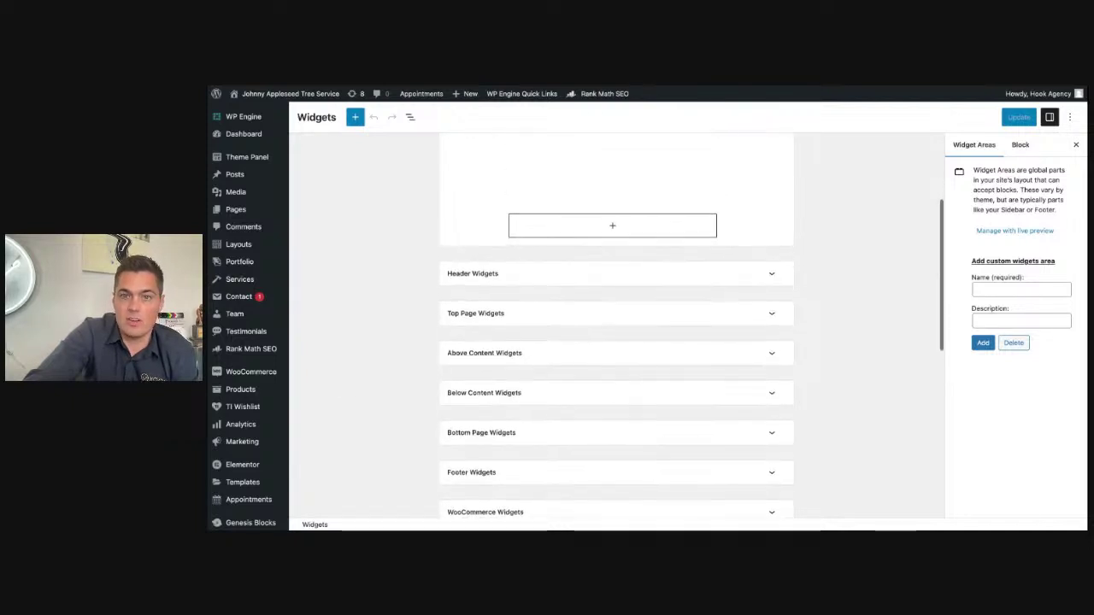
pyautogui.moveTo(243, 419)
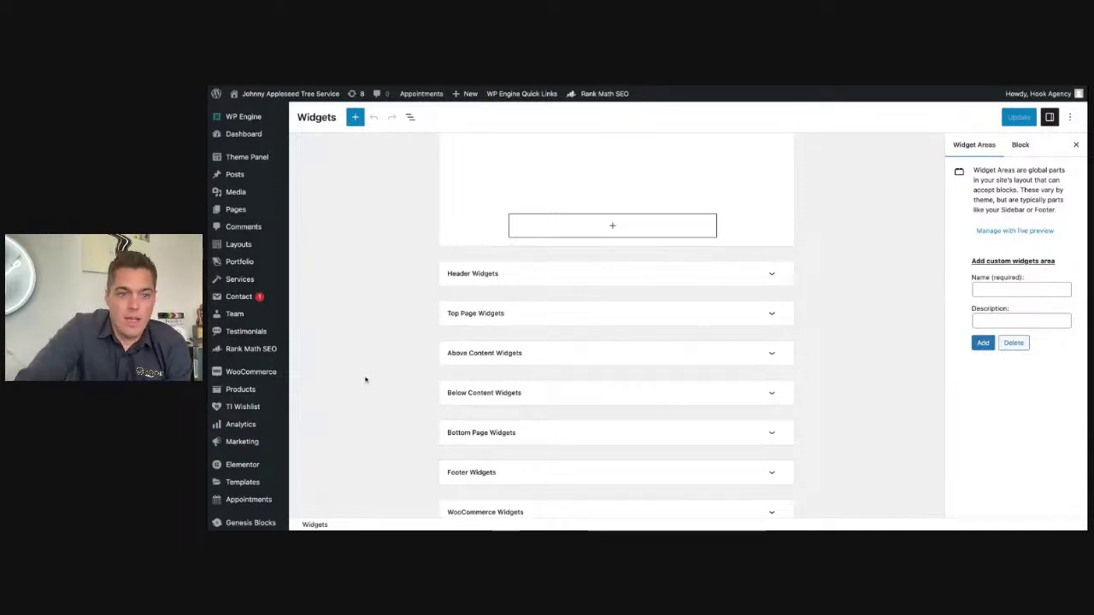
pyautogui.scroll(-3, 347, 409)
pyautogui.moveTo(236, 462)
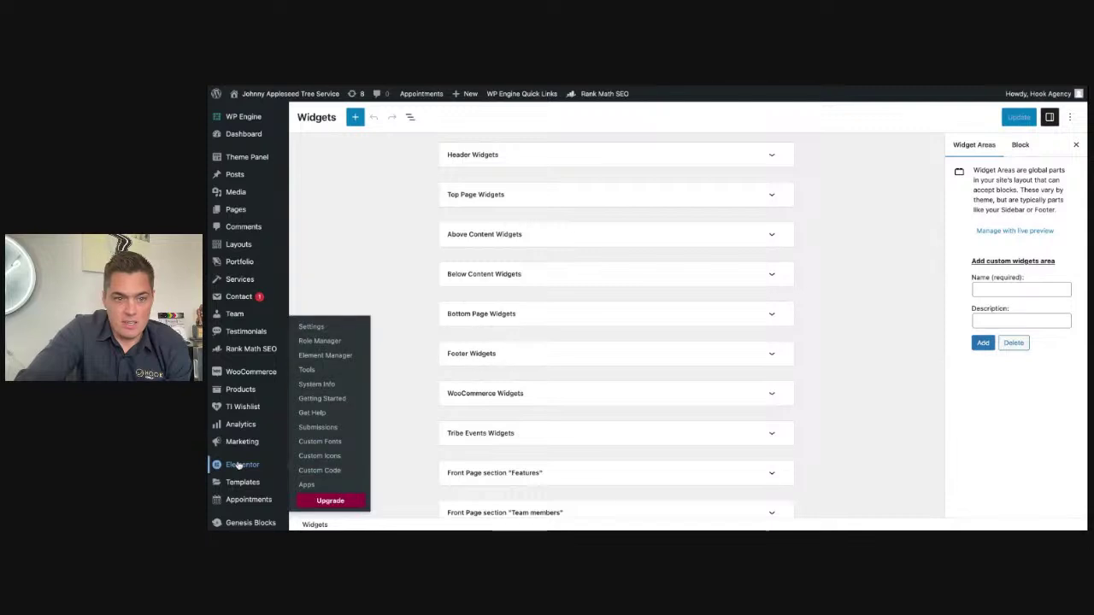
pyautogui.click(496, 353)
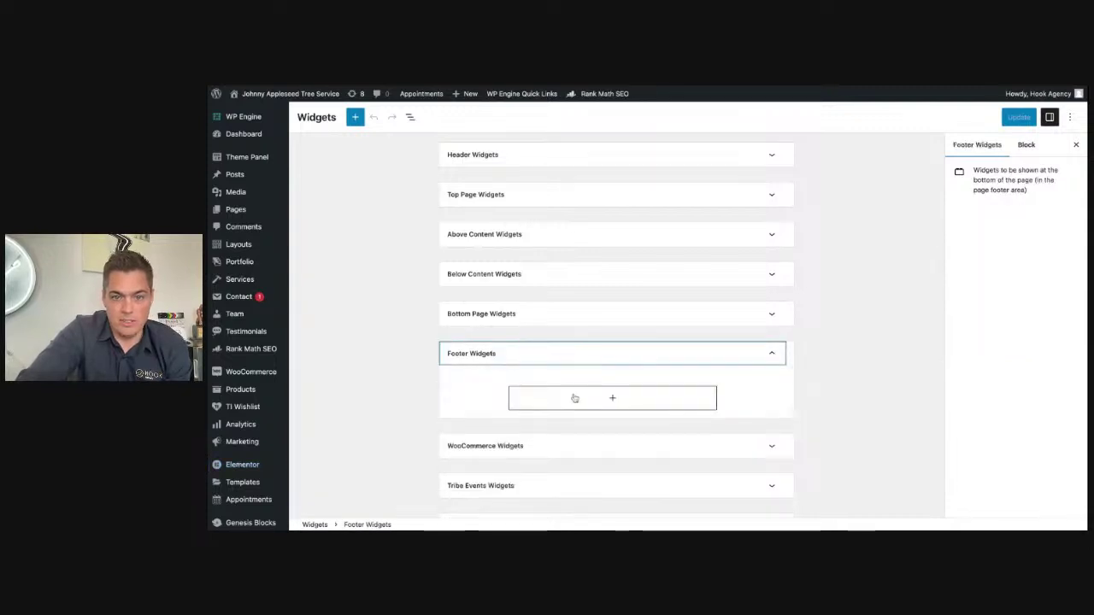
pyautogui.scroll(5, 576, 222)
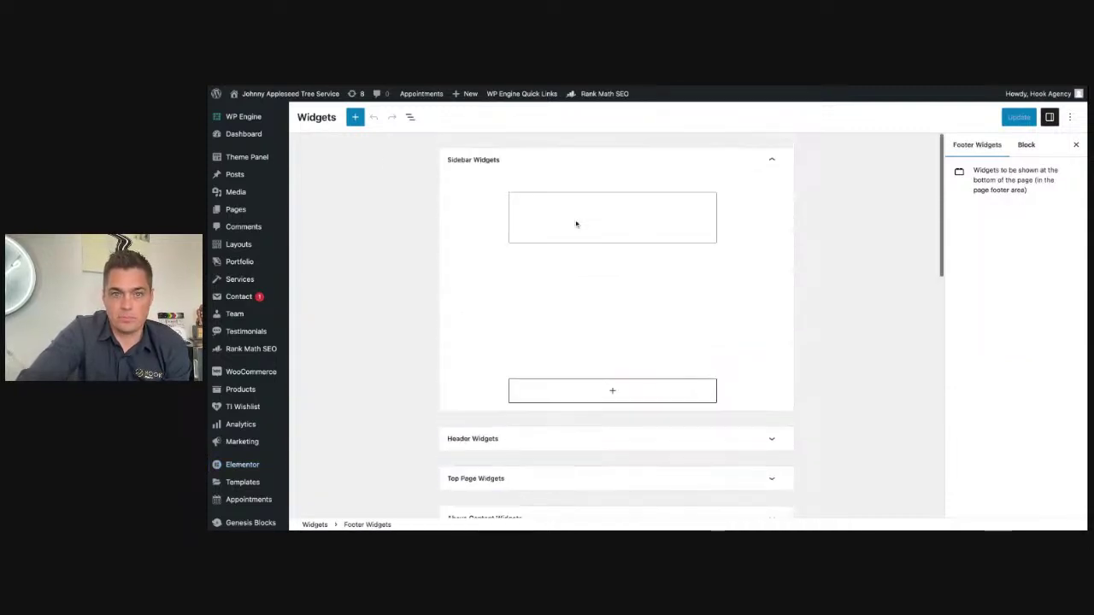
pyautogui.moveTo(299, 95)
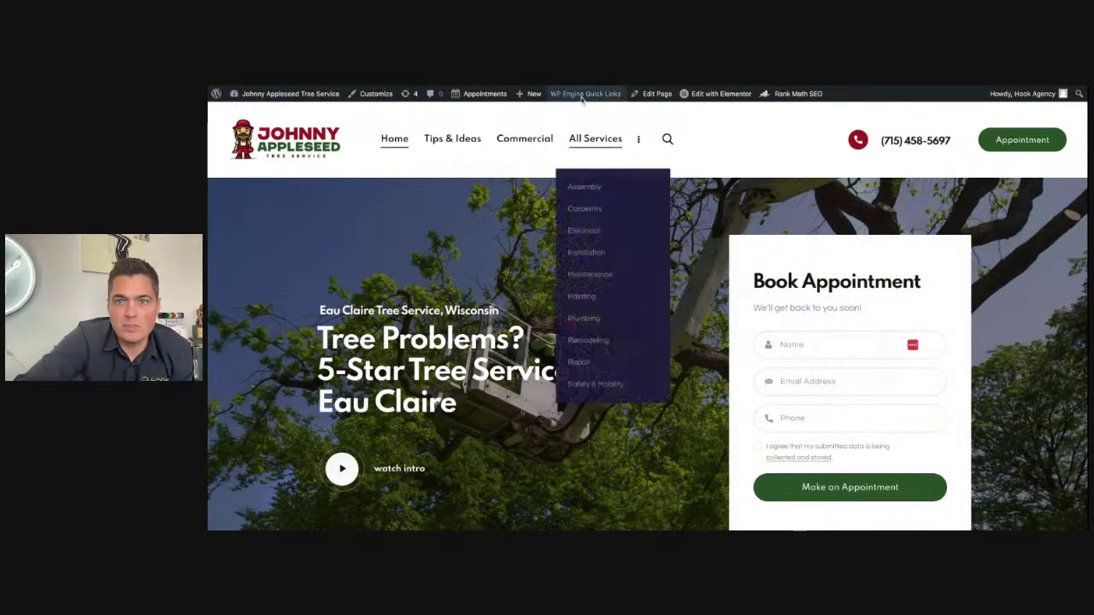
# Step: Choose the Footer Handyman template from the Edit with Elementor admin-bar menu
pyautogui.moveTo(704, 94)
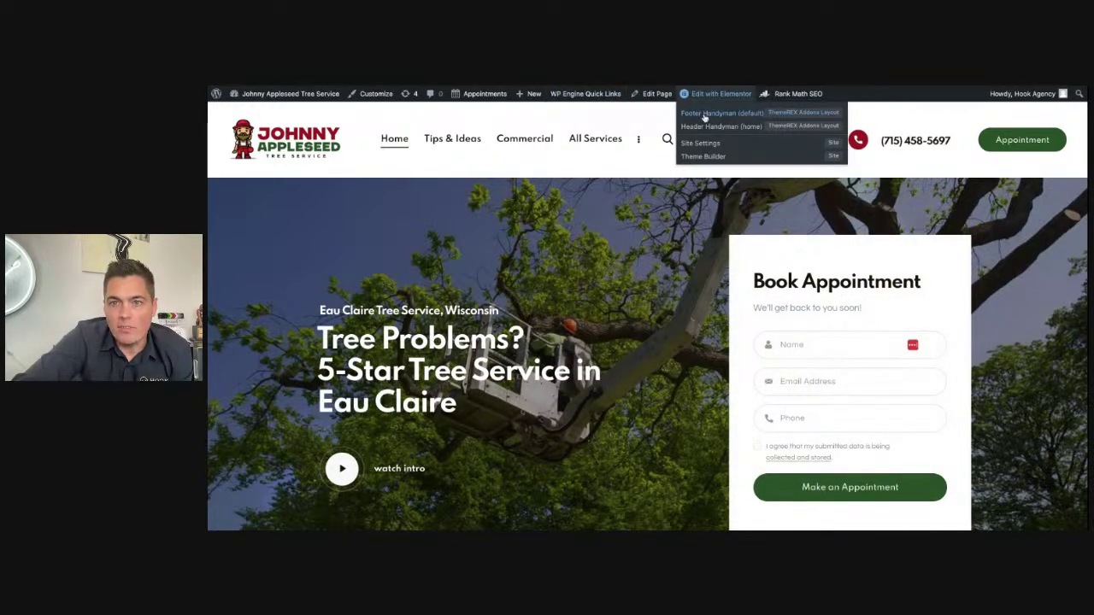
pyautogui.scroll(-1, 782, 281)
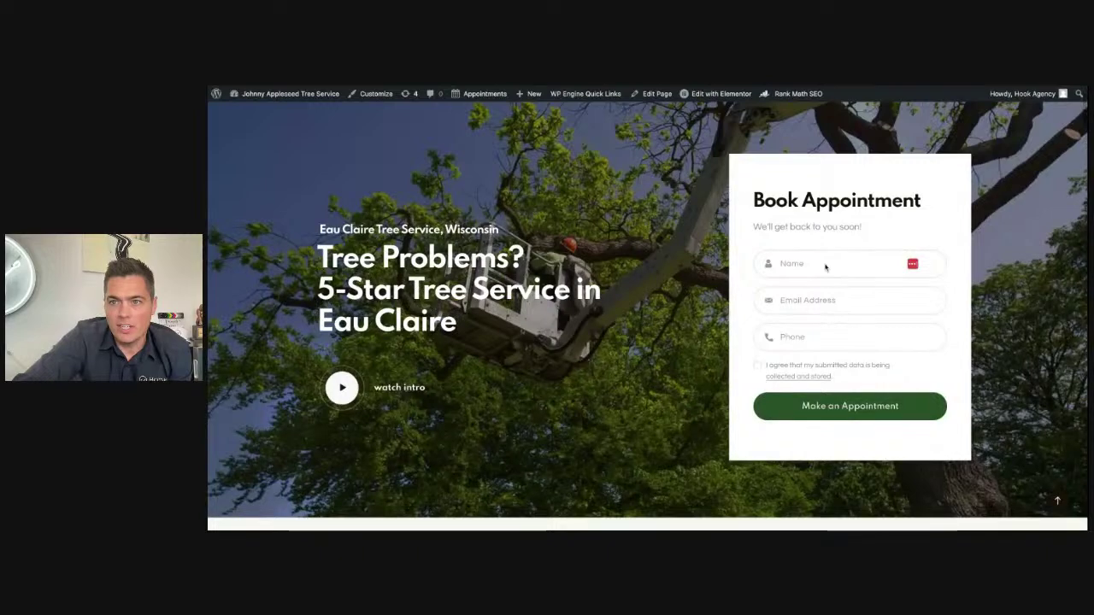
pyautogui.scroll(1, 782, 281)
pyautogui.scroll(-5, 843, 311)
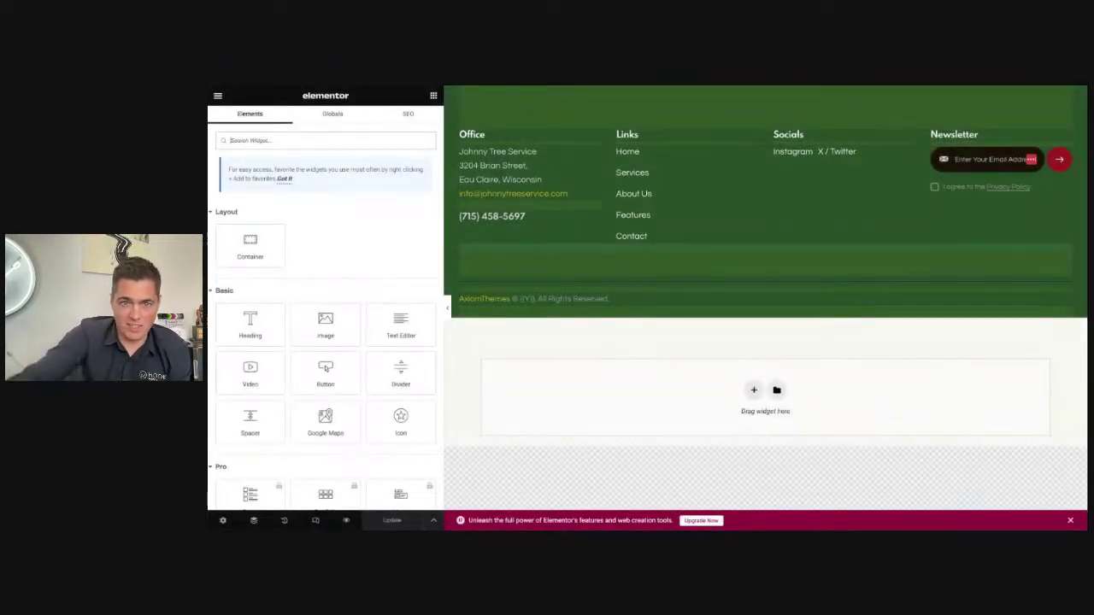
# Step: Paste the new street address over the old street and city in the footer Office text
pyautogui.click(518, 175)
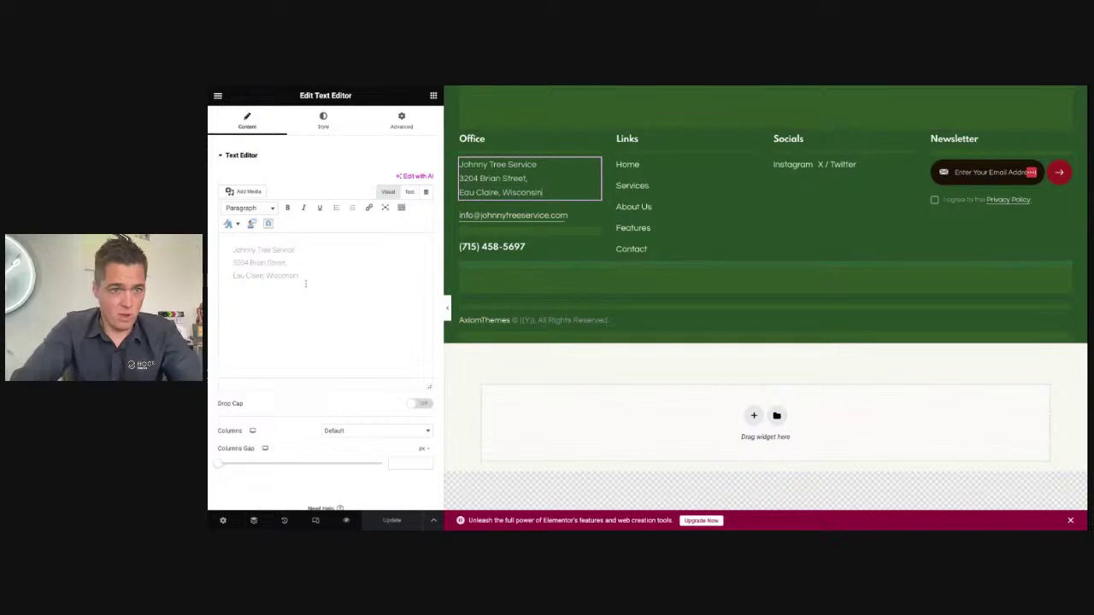
pyautogui.hotkey('ctrl', 'a')
pyautogui.hotkey('ctrl', 'z')
pyautogui.click(288, 274)
pyautogui.moveTo(289, 274); pyautogui.dragTo(220, 262)
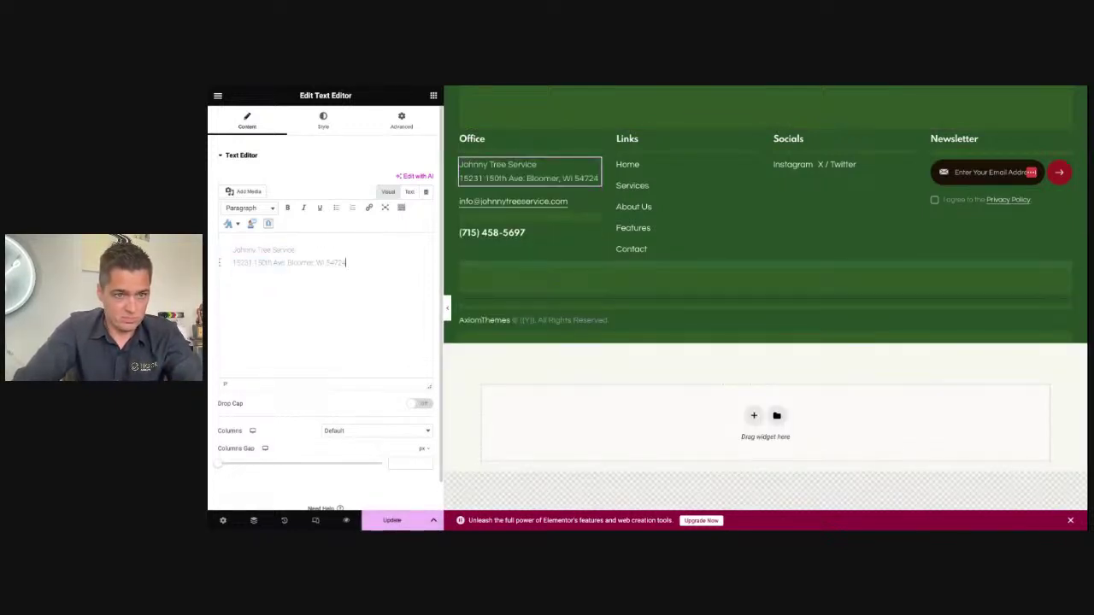
# Step: Add <br> tags in the HTML so the address wraps onto separate lines
pyautogui.click(294, 264)
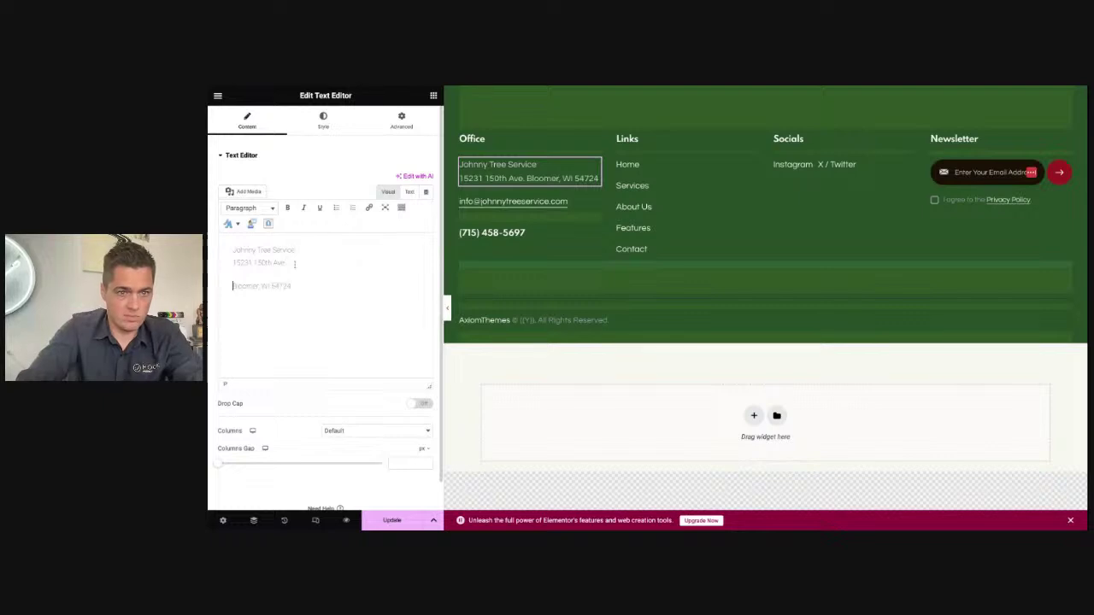
pyautogui.press('Return')
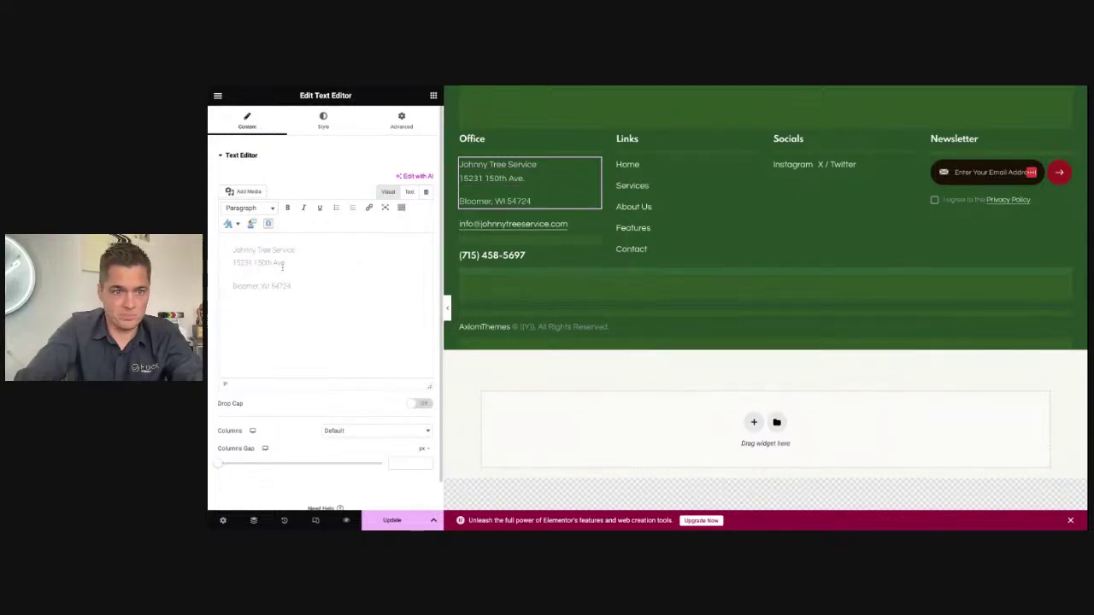
pyautogui.hotkey('ctrl', 'z')
pyautogui.click(409, 191)
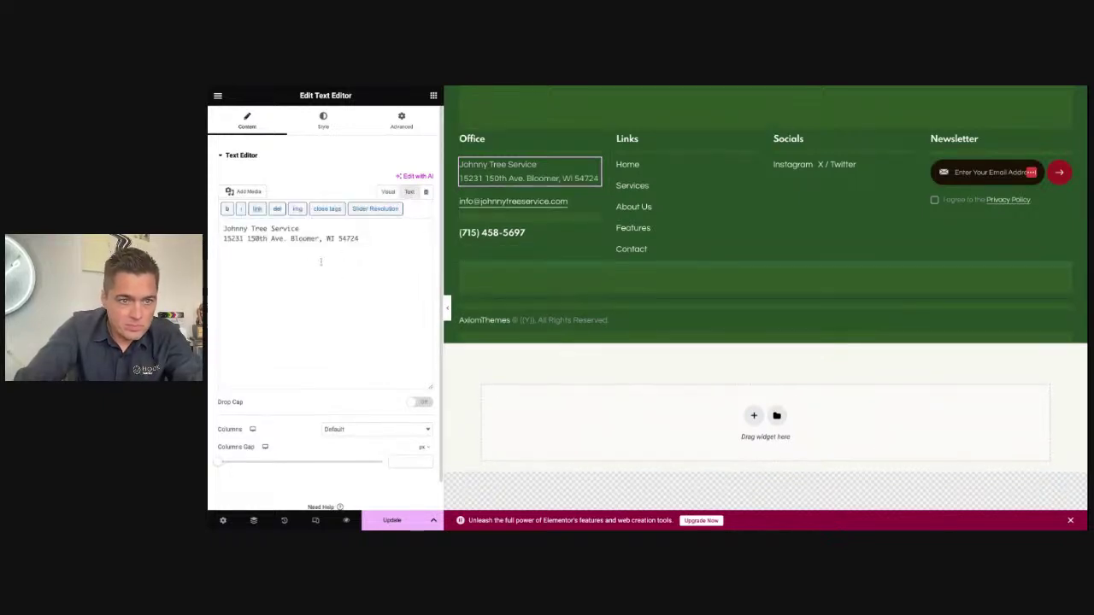
pyautogui.click(291, 244)
pyautogui.press('Return')
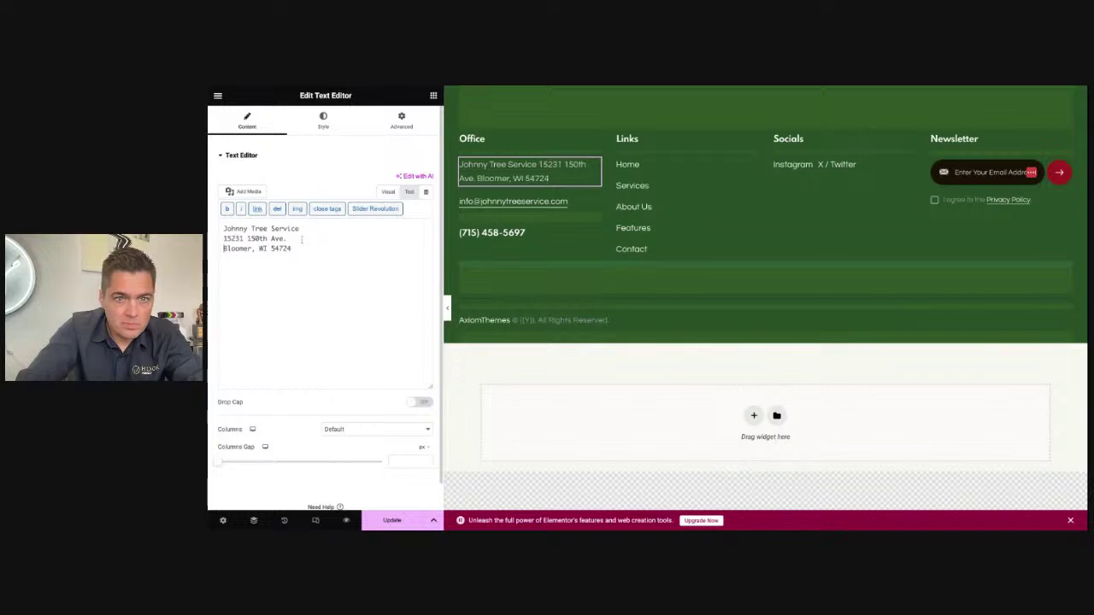
pyautogui.write('<br')
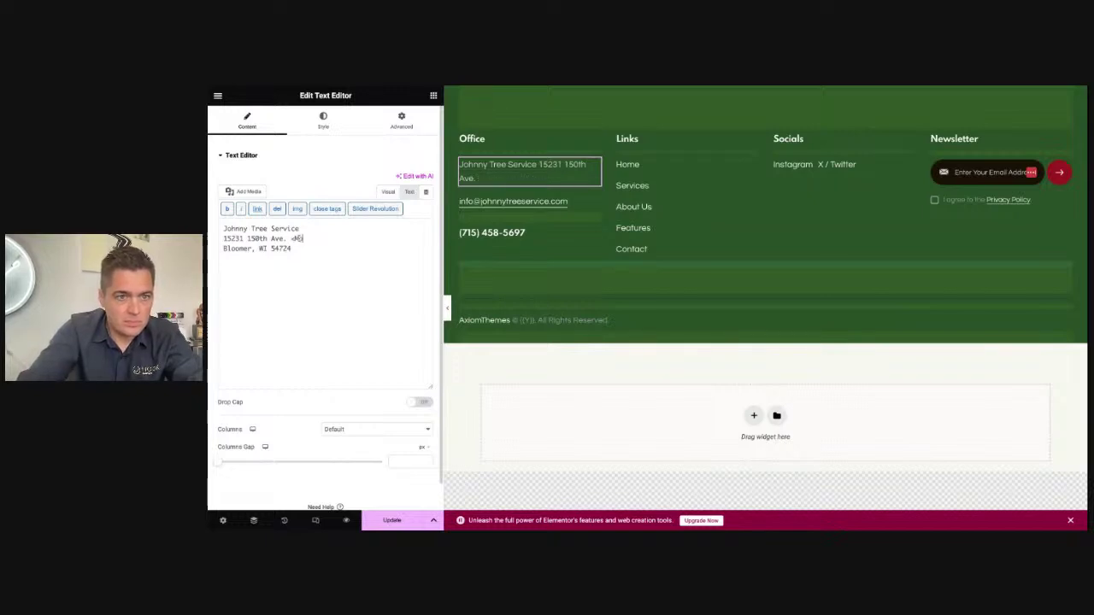
pyautogui.write('>')
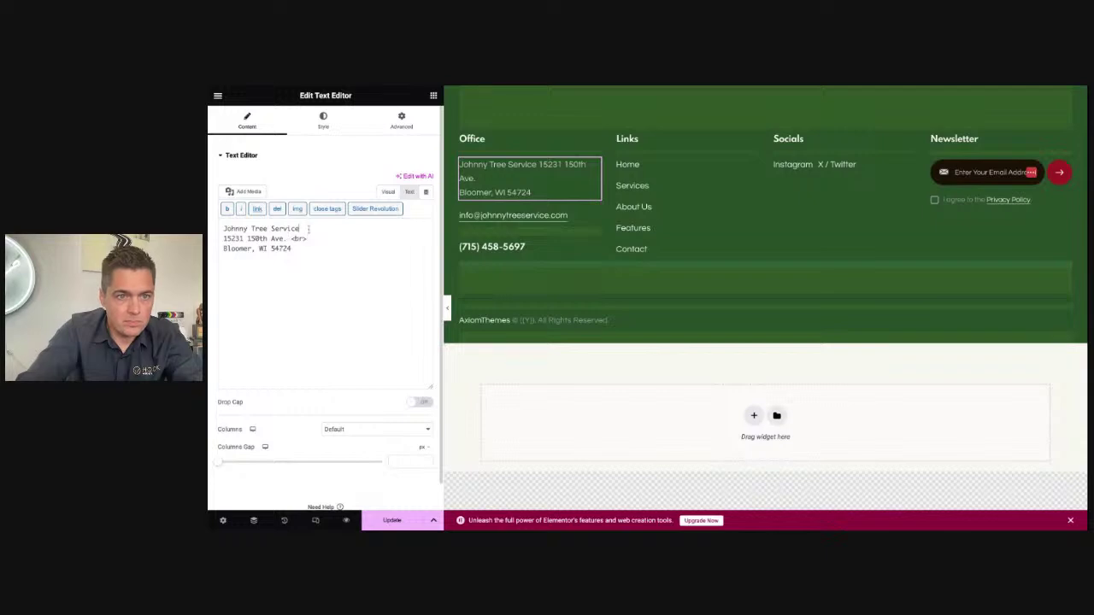
pyautogui.write(' <br>')
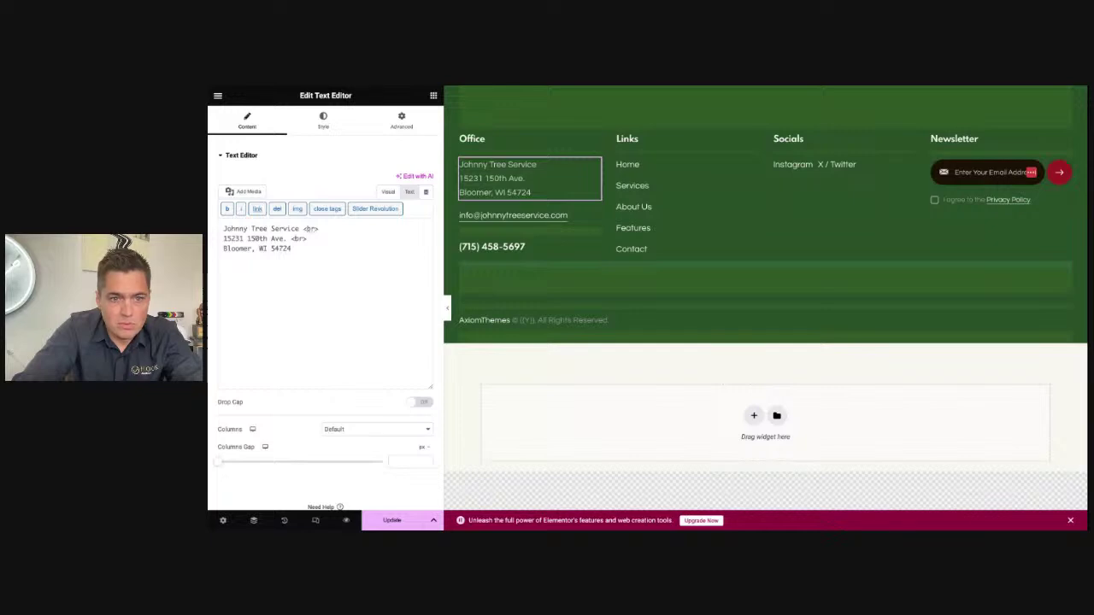
# Step: Edit the footer's displayed phone number in the HTML, entering digits 29 and ending 0101
pyautogui.click(571, 248)
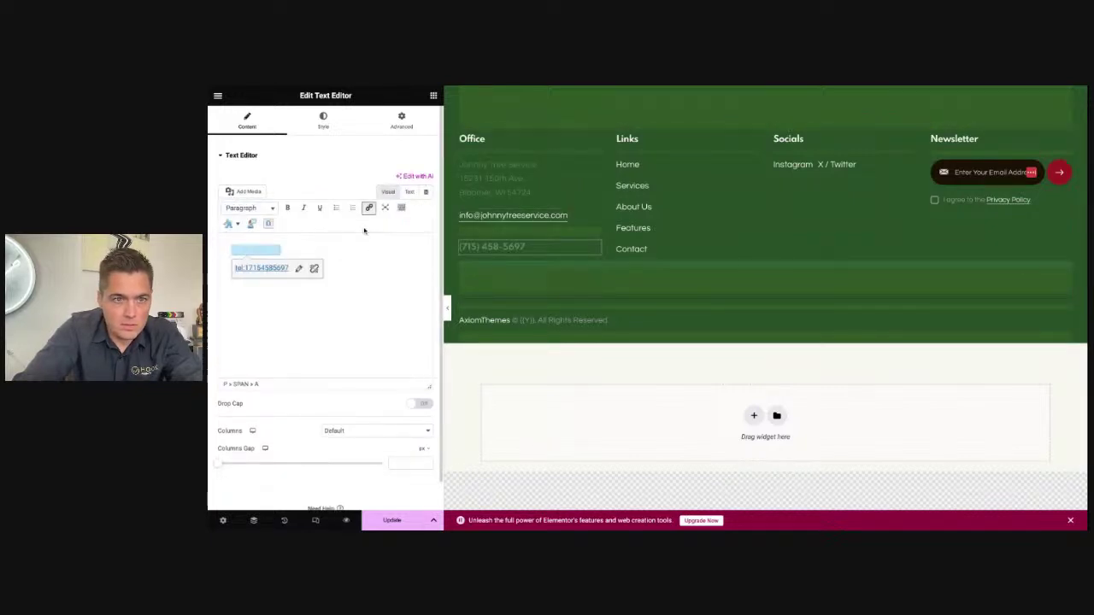
pyautogui.click(410, 192)
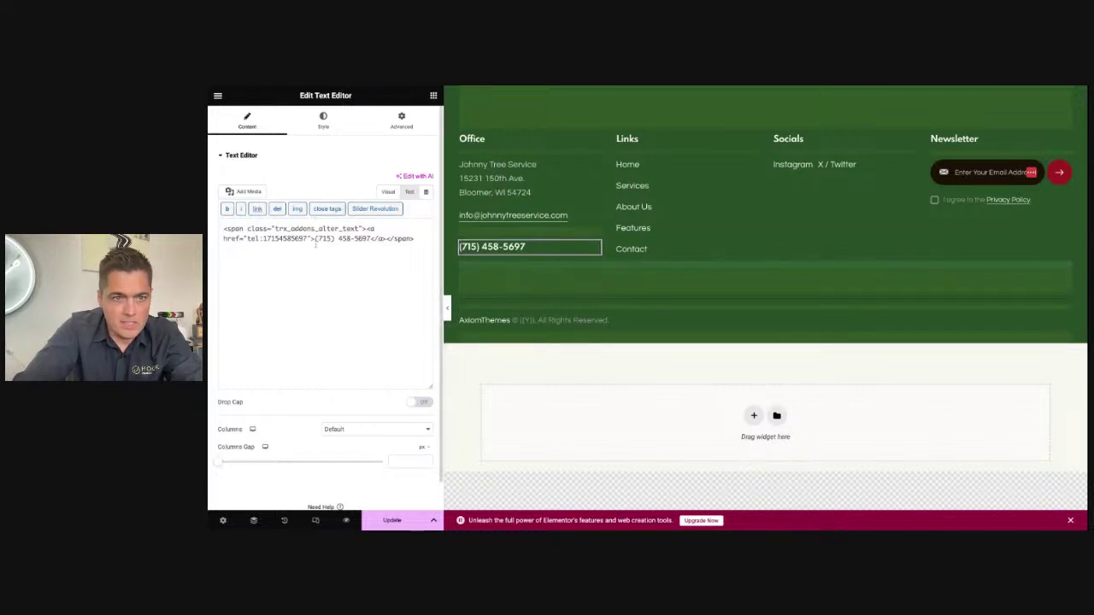
pyautogui.hotkey('ctrl', 'a')
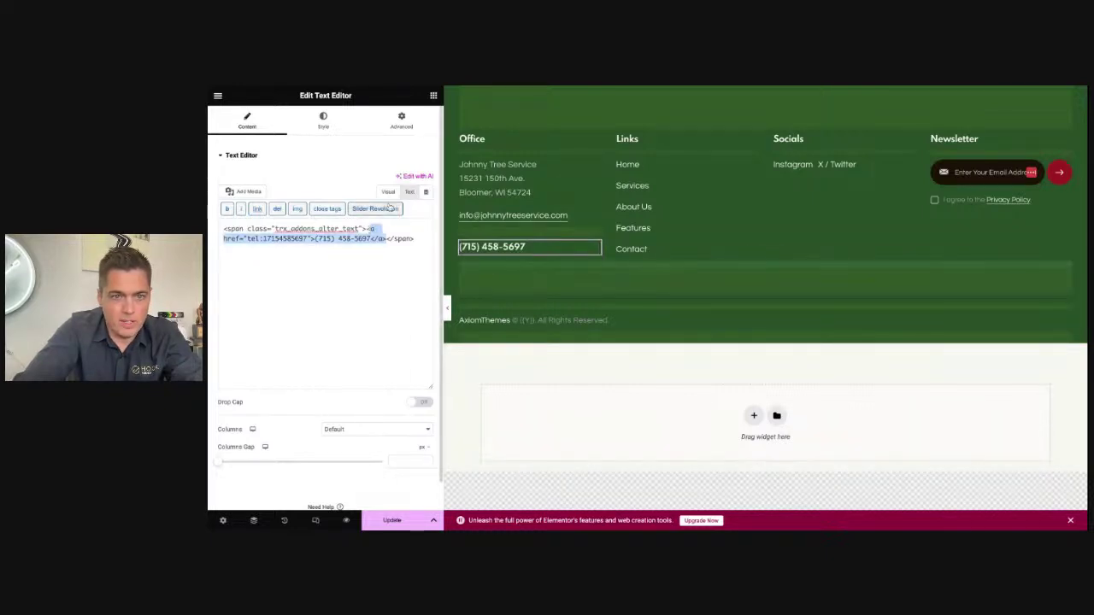
pyautogui.click(343, 229)
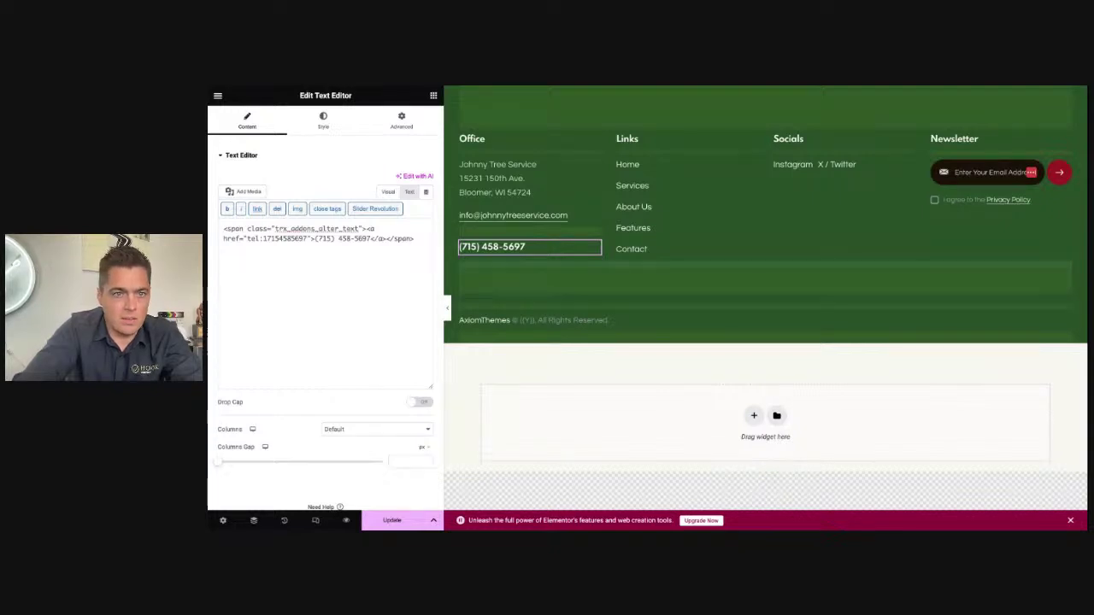
pyautogui.click(347, 238)
pyautogui.press('BackSpace')
pyautogui.press('BackSpace')
pyautogui.write('29')
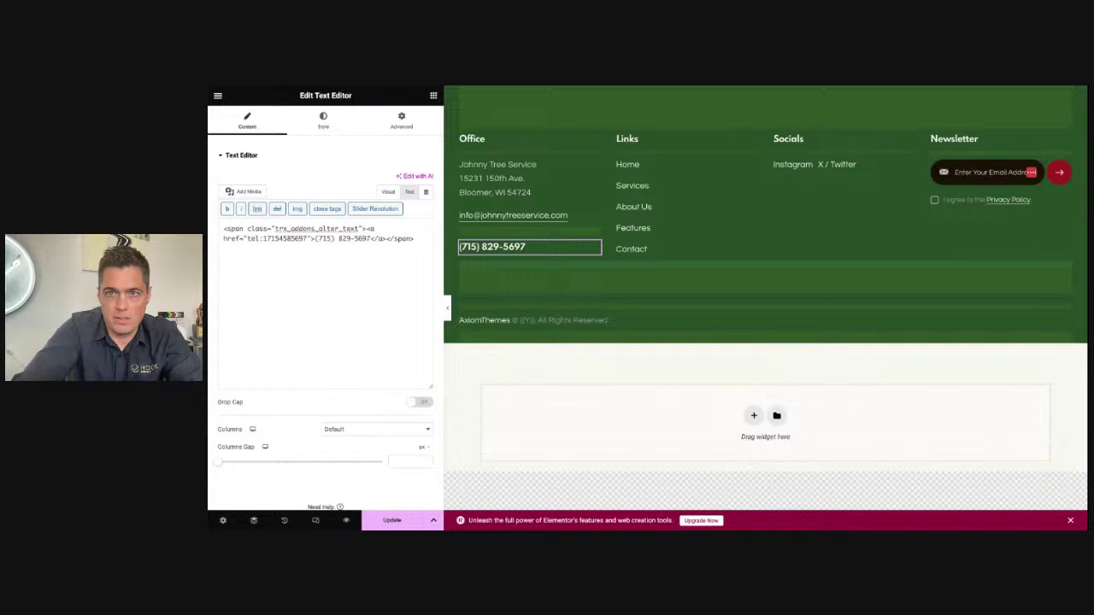
pyautogui.moveTo(353, 239); pyautogui.dragTo(371, 239)
pyautogui.write('0101')
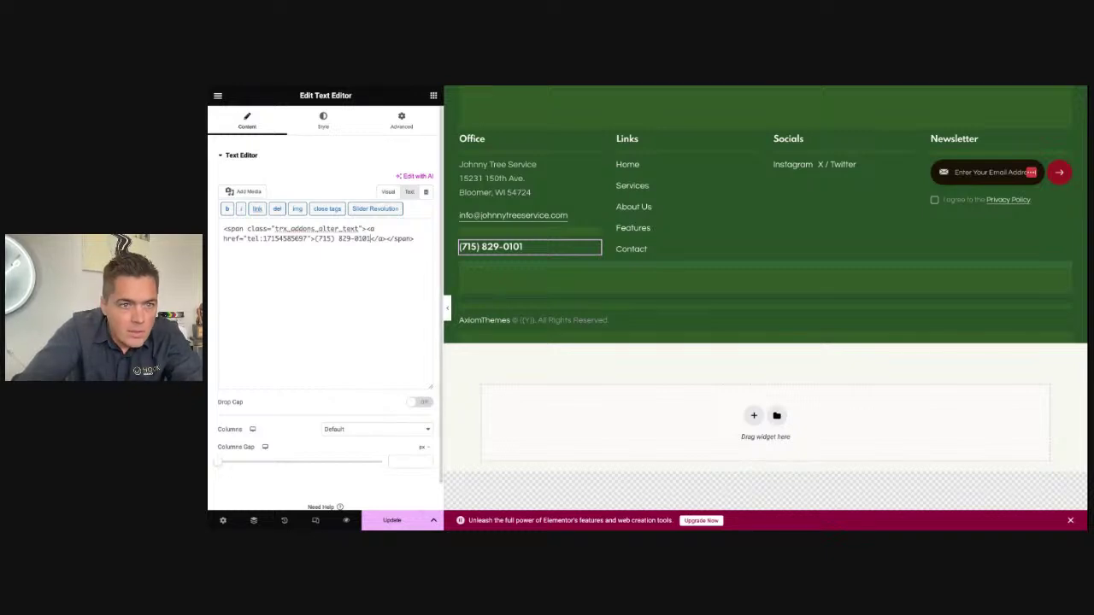
# Step: Change the tel: link digits to 829 and 0101, then save with Update
pyautogui.moveTo(278, 239); pyautogui.dragTo(288, 238)
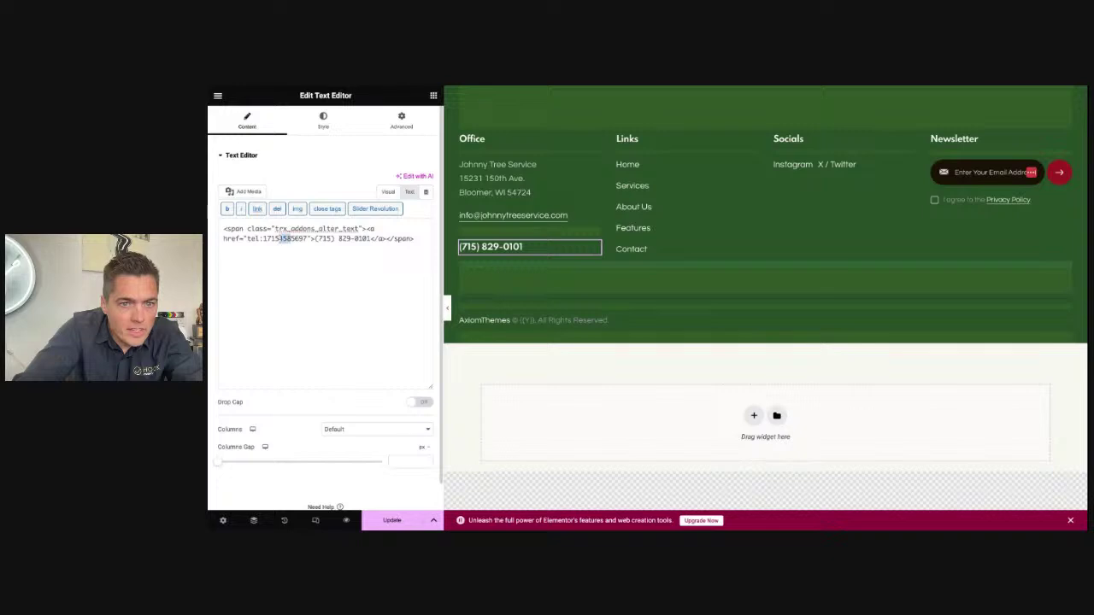
pyautogui.write('829')
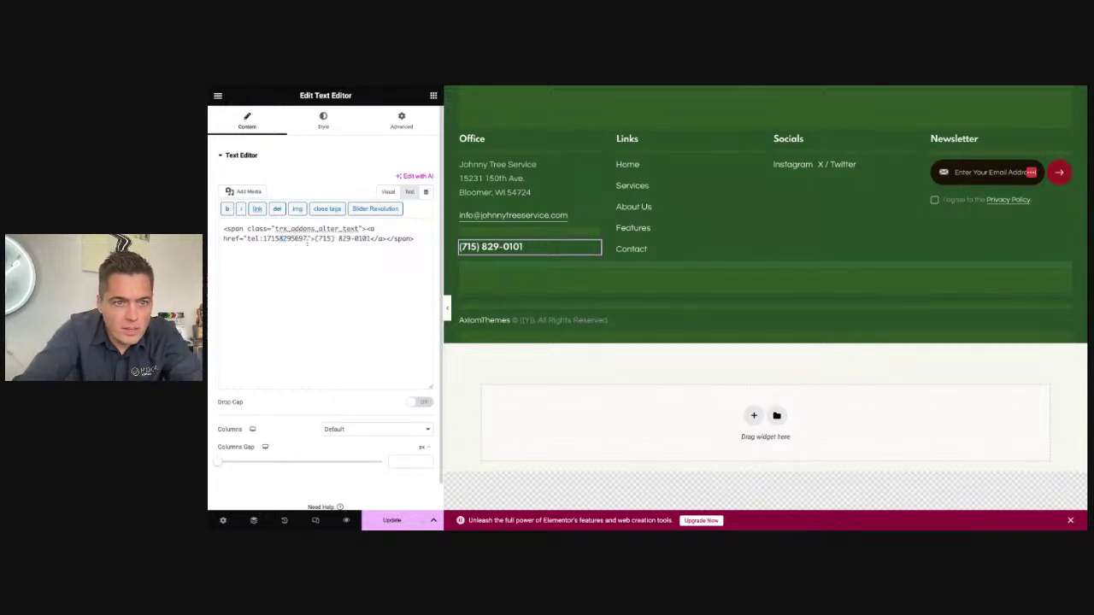
pyautogui.moveTo(293, 239); pyautogui.dragTo(307, 239)
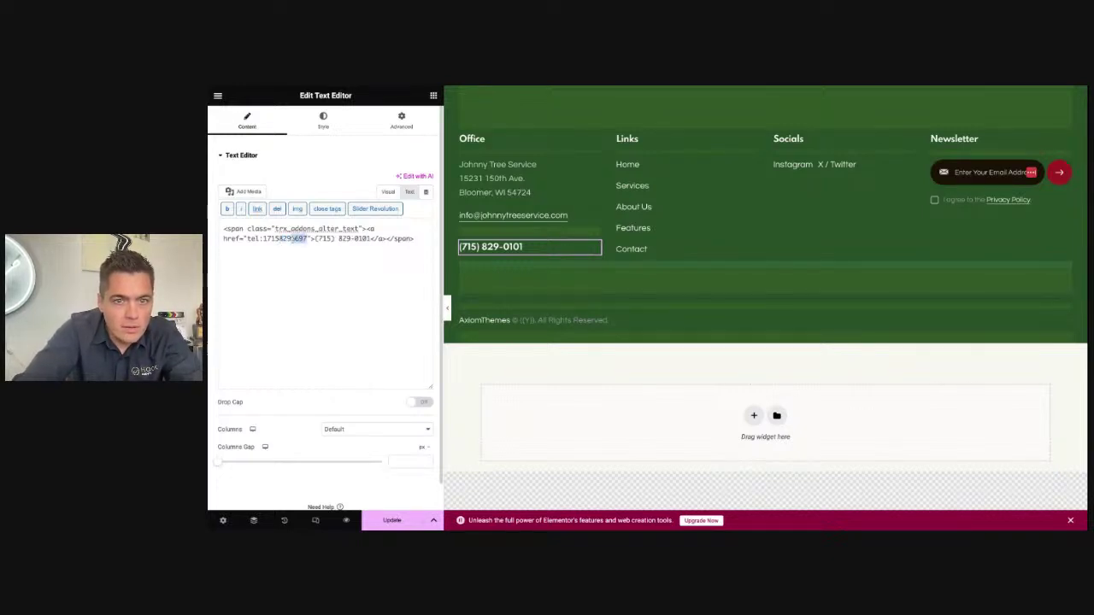
pyautogui.write('0101')
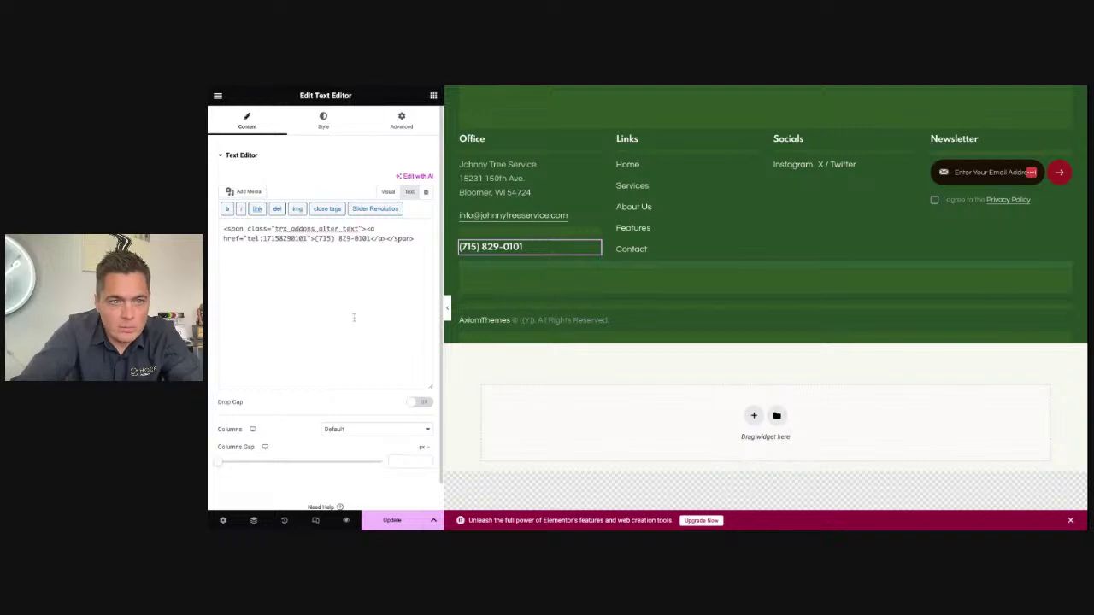
pyautogui.scroll(-1, 354, 317)
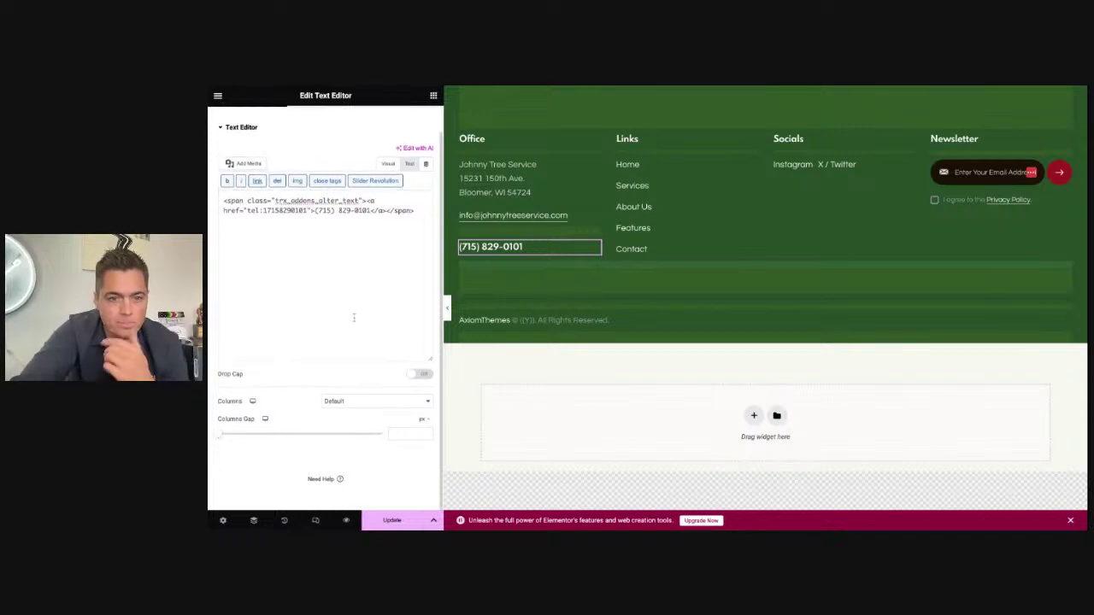
pyautogui.click(382, 520)
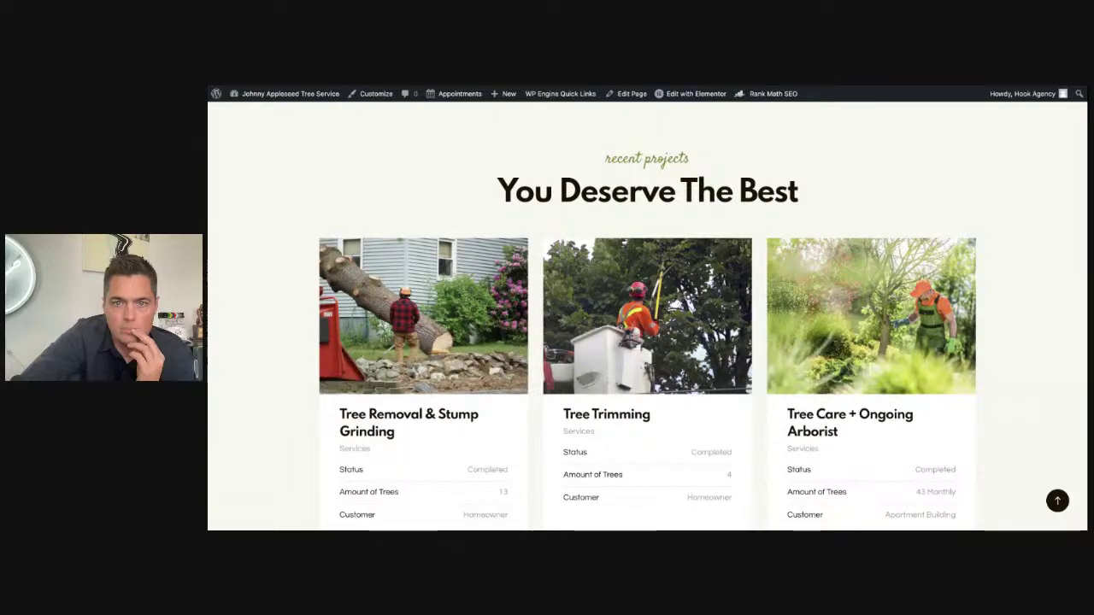
# Step: Open the Header Handyman (home) template from the Edit with Elementor menu
pyautogui.scroll(-20, 703, 248)
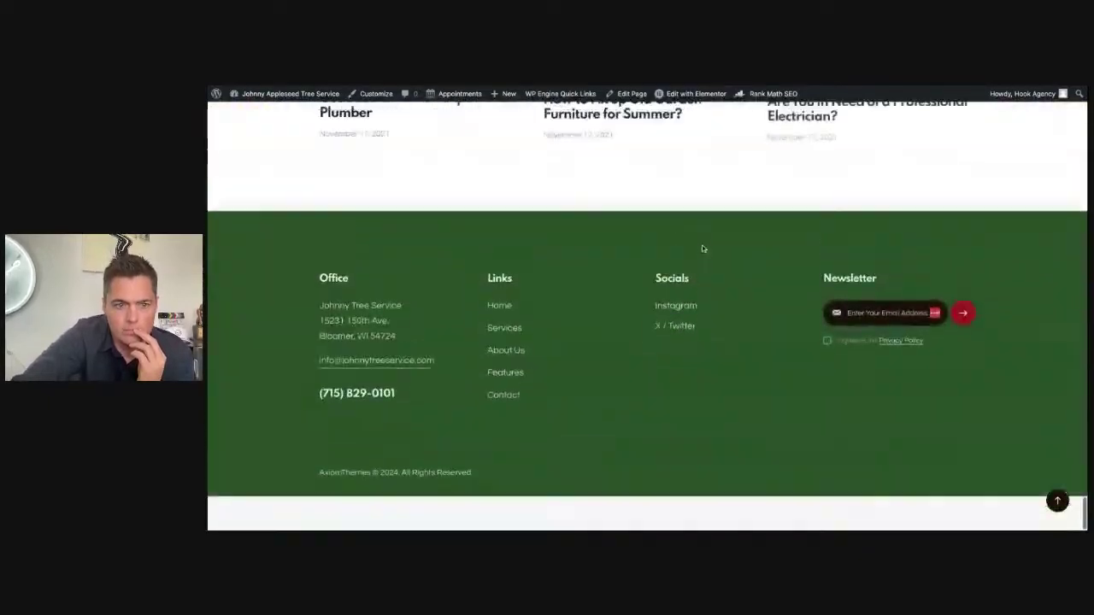
pyautogui.scroll(20, 537, 262)
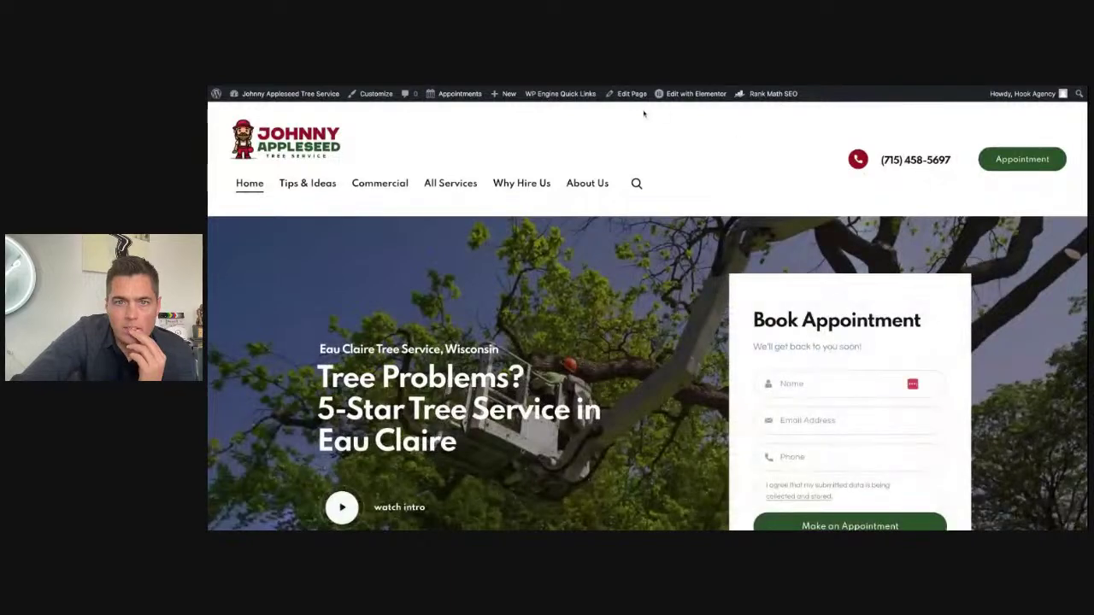
pyautogui.moveTo(691, 96)
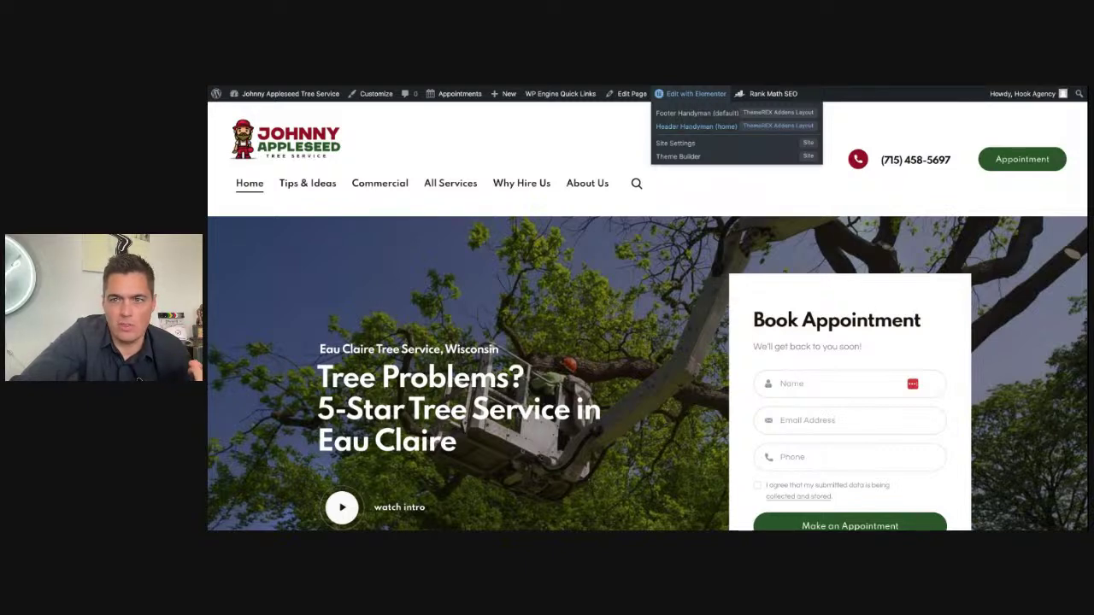
pyautogui.click(696, 127)
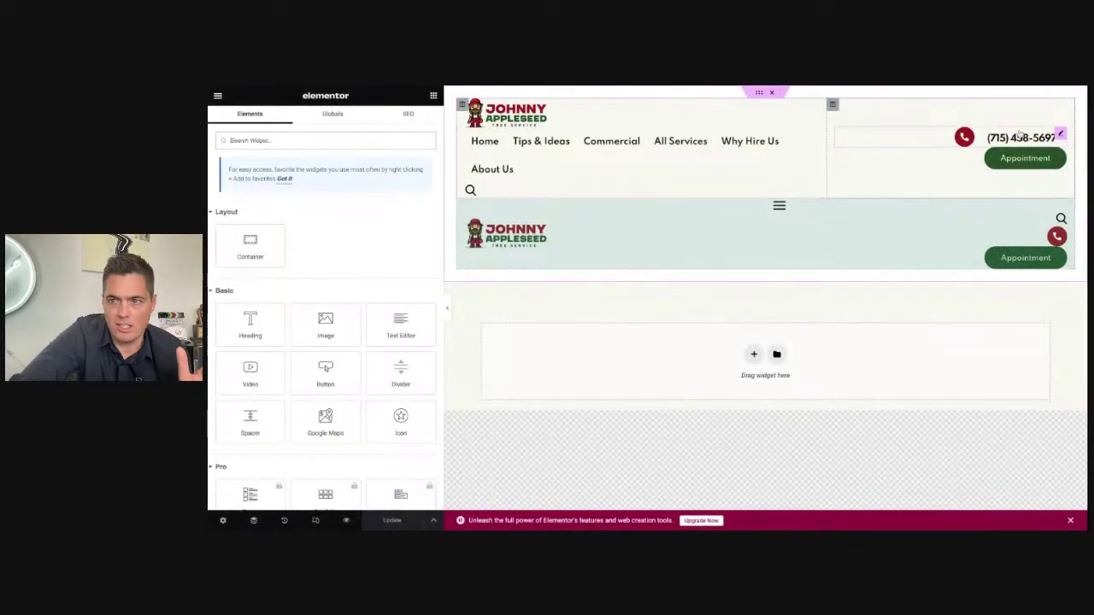
# Step: Set the header number to end in 819-0101 and paste it, digits only, into its Link
pyautogui.click(952, 156)
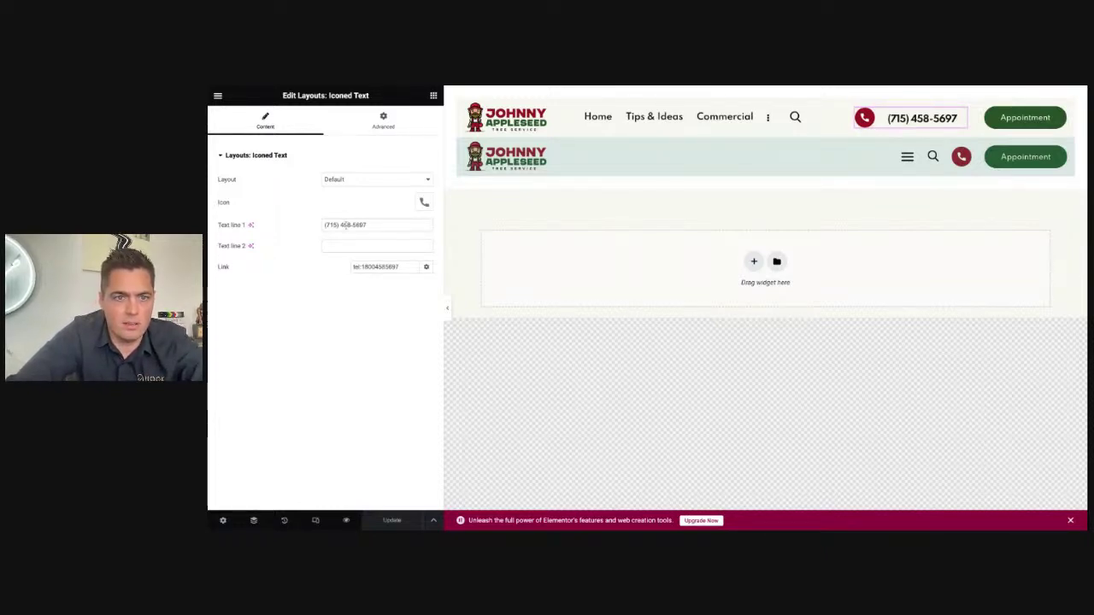
pyautogui.moveTo(341, 225); pyautogui.dragTo(376, 225)
pyautogui.write('819')
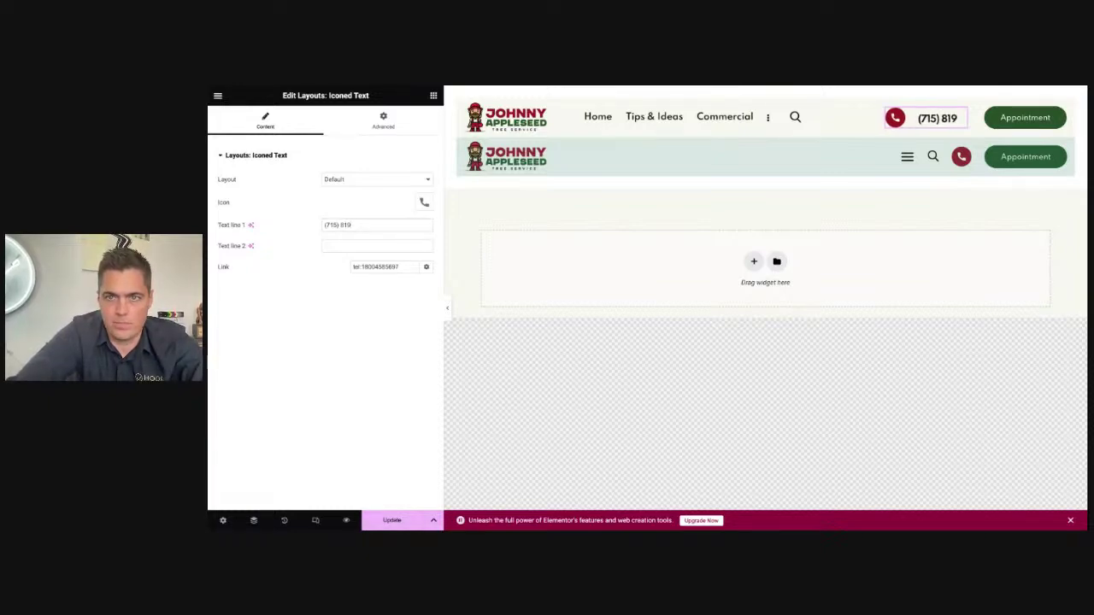
pyautogui.write('-0101')
pyautogui.moveTo(367, 225); pyautogui.dragTo(301, 216)
pyautogui.hotkey('ctrl', 'c')
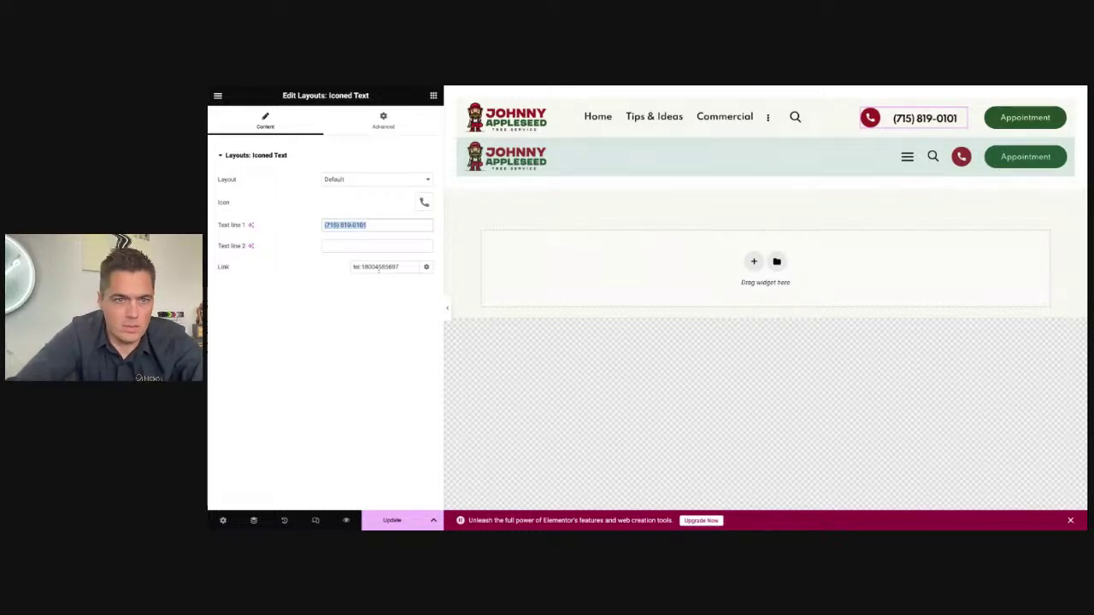
pyautogui.moveTo(362, 267); pyautogui.dragTo(400, 267)
pyautogui.hotkey('ctrl', 'v')
pyautogui.press('BackSpace')
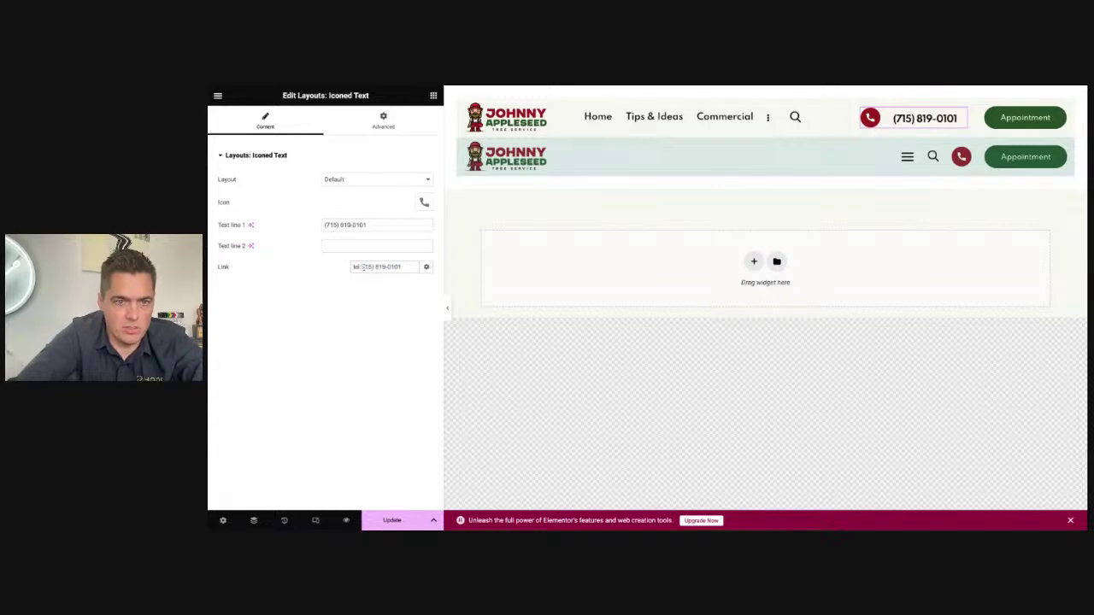
pyautogui.press('BackSpace')
pyautogui.press('BackSpace')
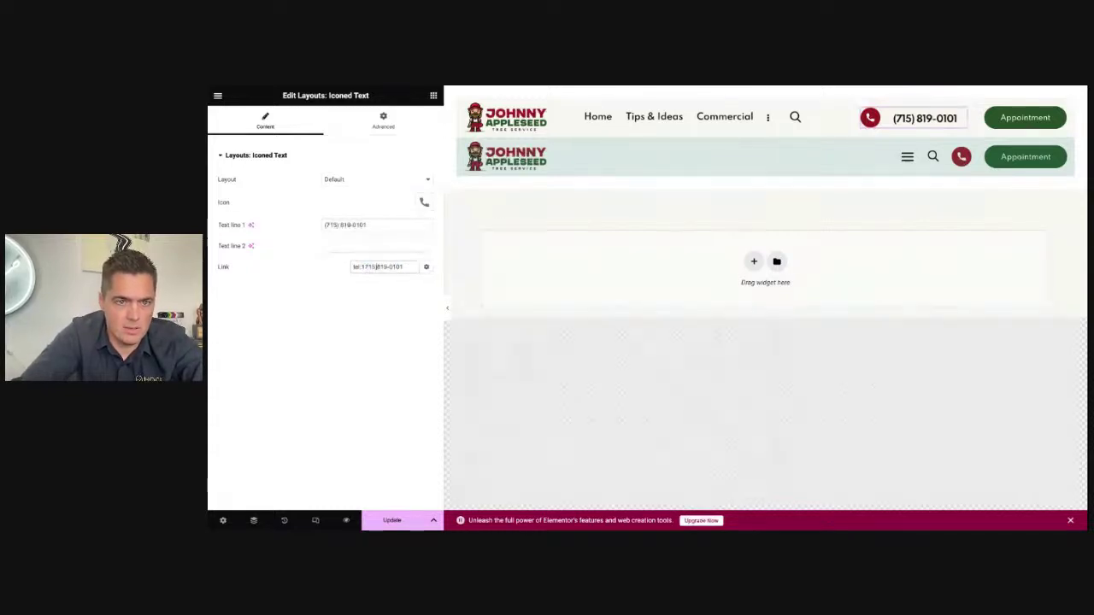
pyautogui.press('Delete')
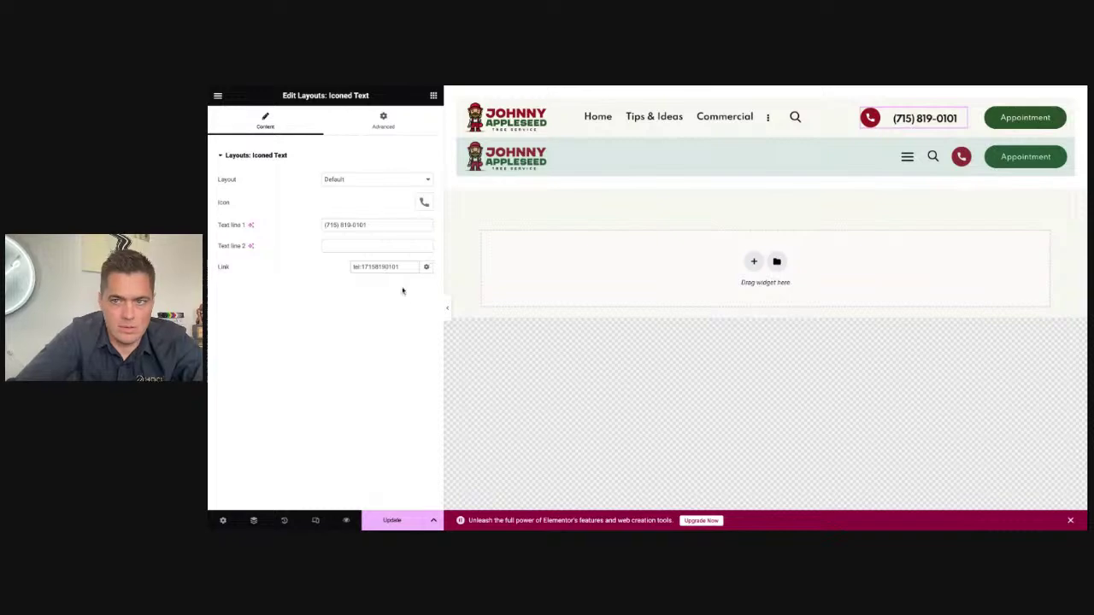
# Step: Put the new number, without punctuation, in the mobile phone icon's Link and save
pyautogui.click(961, 157)
pyautogui.doubleClick(398, 266)
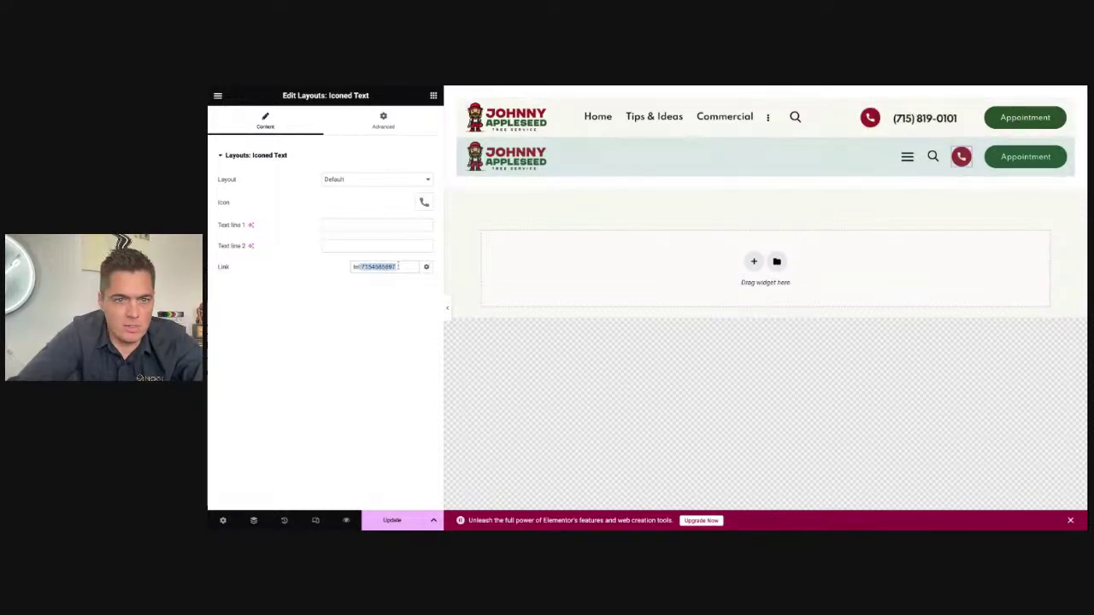
pyautogui.hotkey('ctrl', 'v')
pyautogui.click(365, 267)
pyautogui.press('BackSpace')
pyautogui.press('Delete')
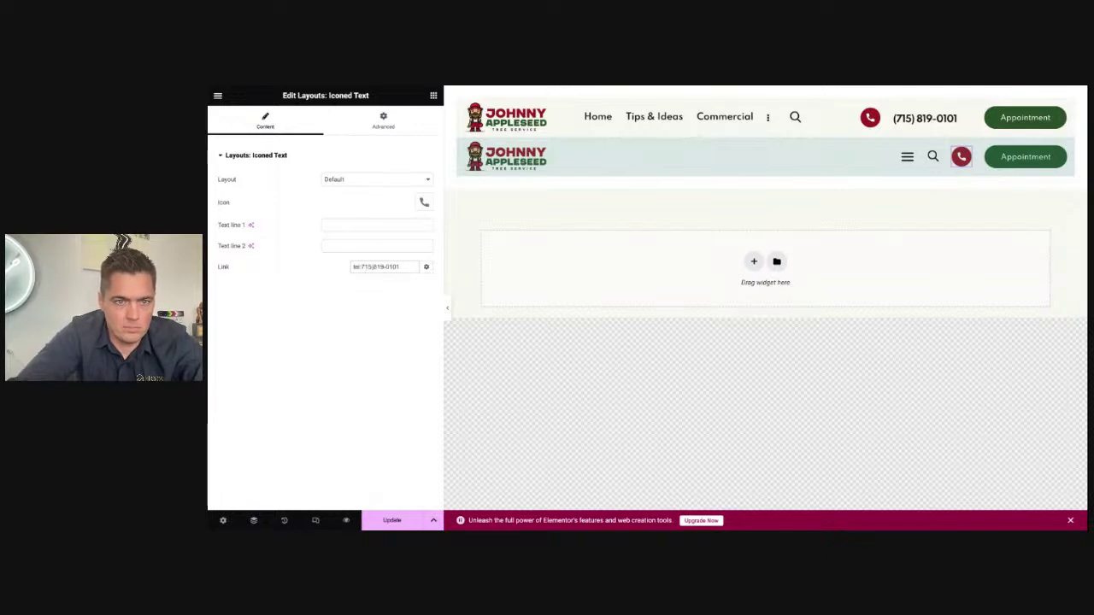
pyautogui.click(385, 267)
pyautogui.press('BackSpace')
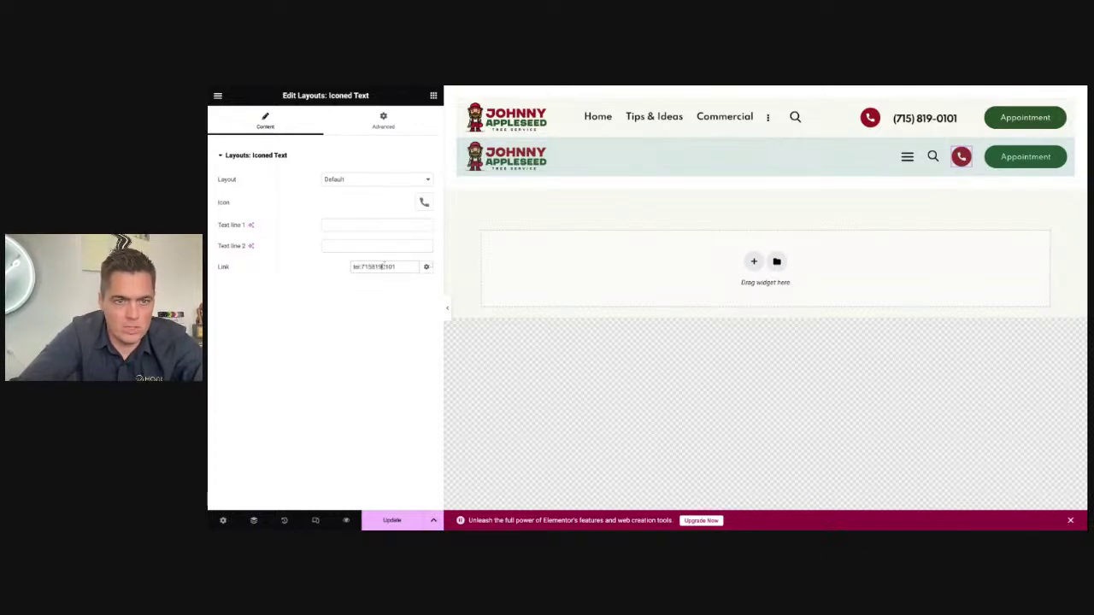
pyautogui.click(403, 518)
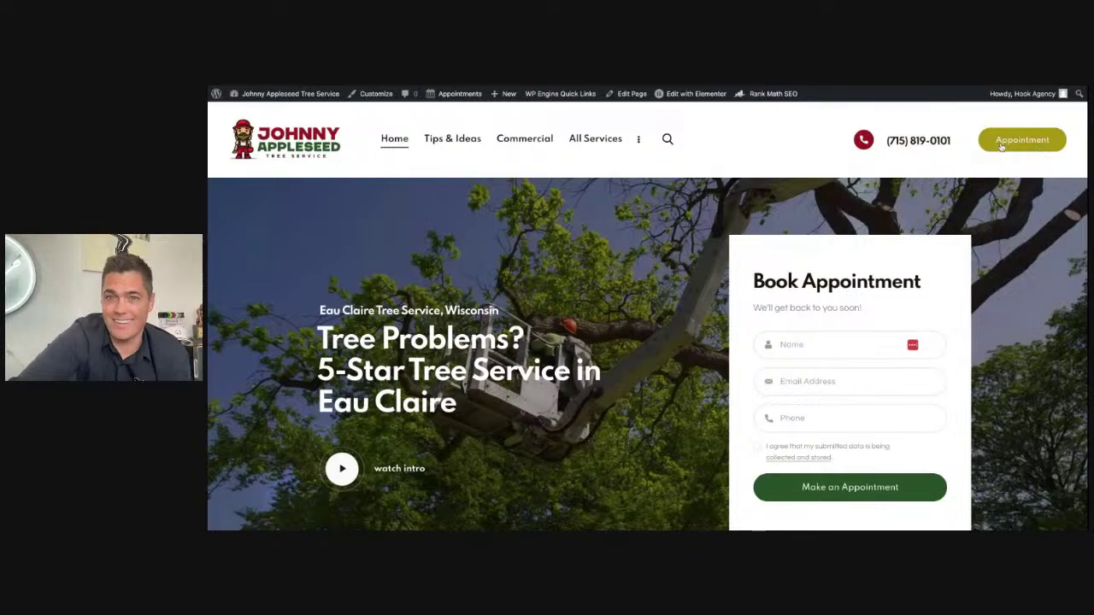
# Step: Go to the Contact page, review its old telephone, and open it with Edit Page
pyautogui.moveTo(642, 145)
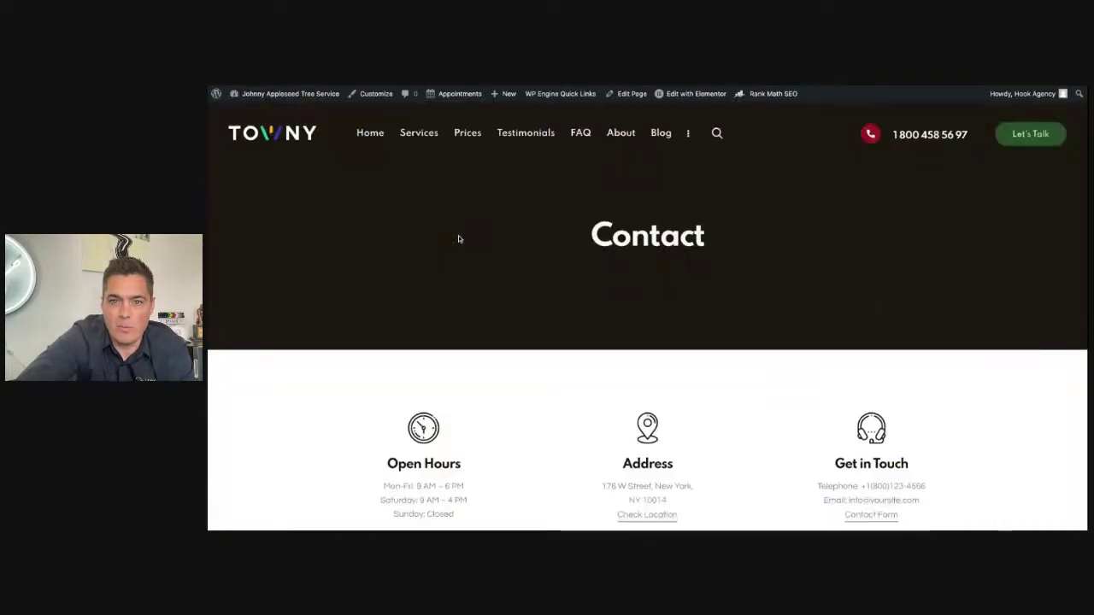
pyautogui.scroll(-10, 545, 301)
pyautogui.scroll(4, 545, 301)
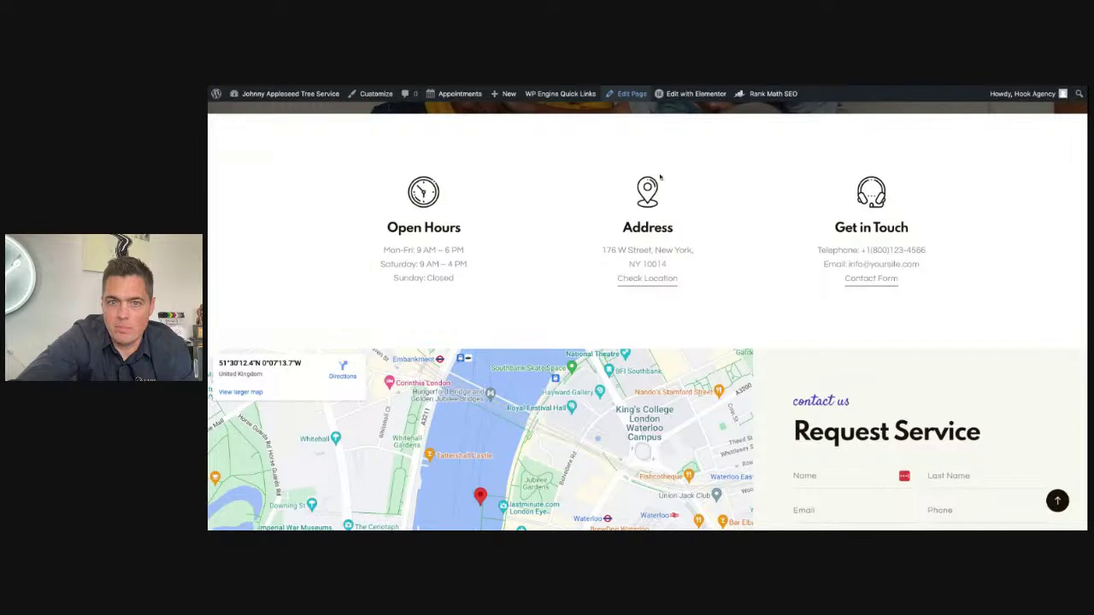
pyautogui.scroll(-3, 674, 235)
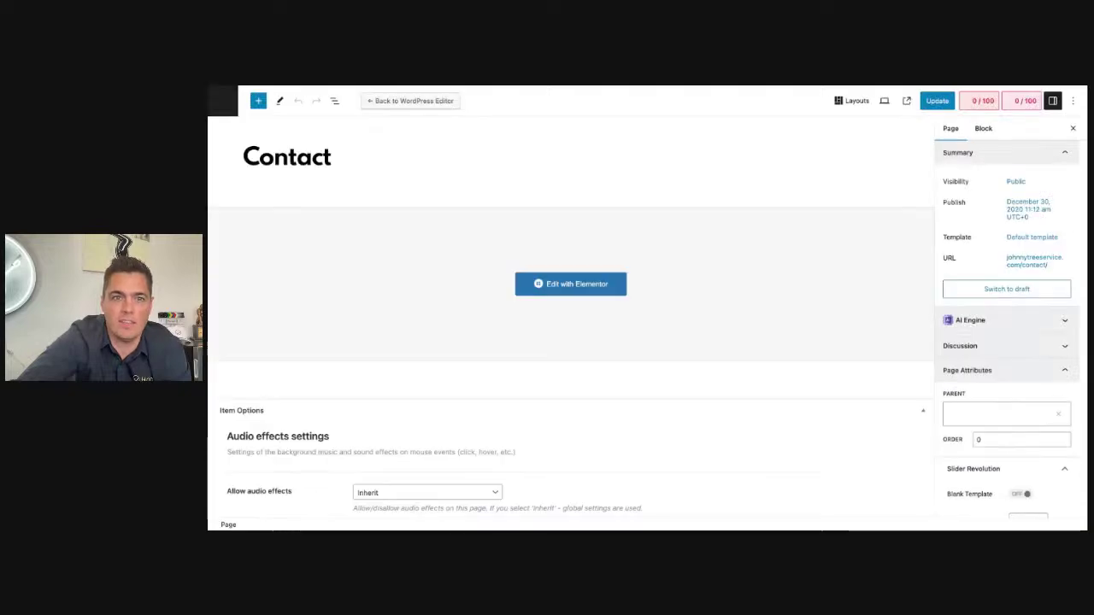
# Step: Load the Contact page in Elementor, showing the Get in Touch block with the old phone and email
pyautogui.scroll(-15, 556, 290)
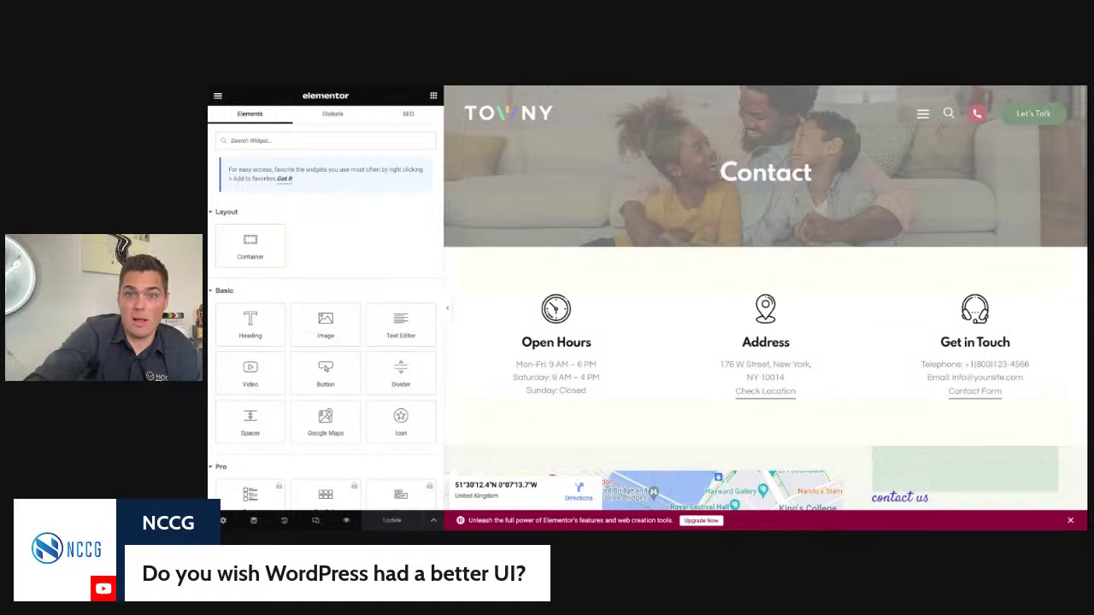
# Step: Select the contact info widget and look through its Layout and Advanced settings before returning to Content
pyautogui.scroll(-3, 797, 253)
pyautogui.scroll(2, 797, 253)
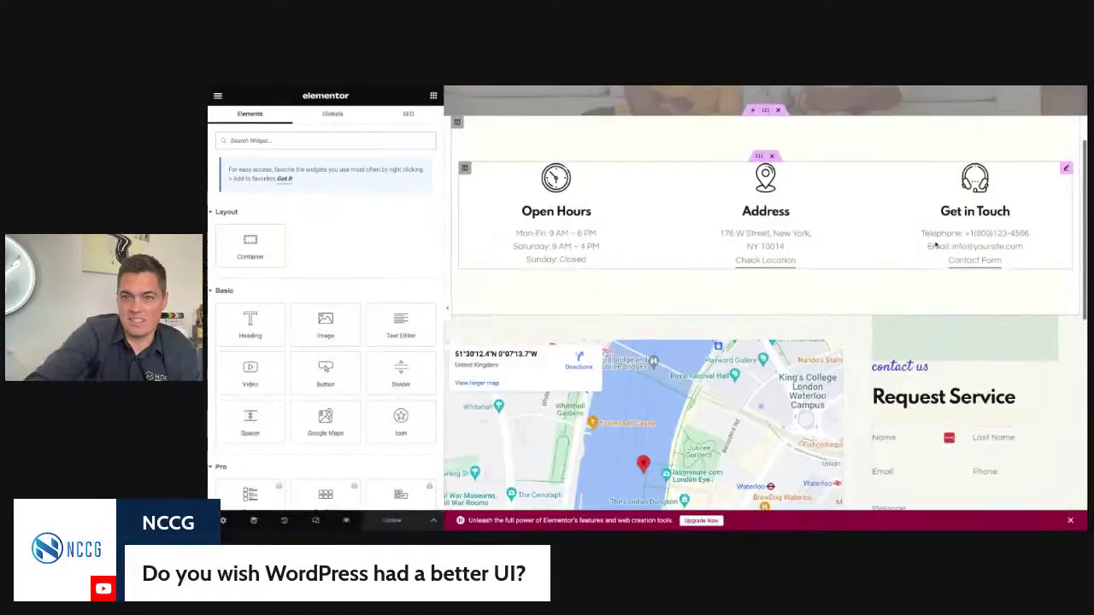
pyautogui.click(797, 253)
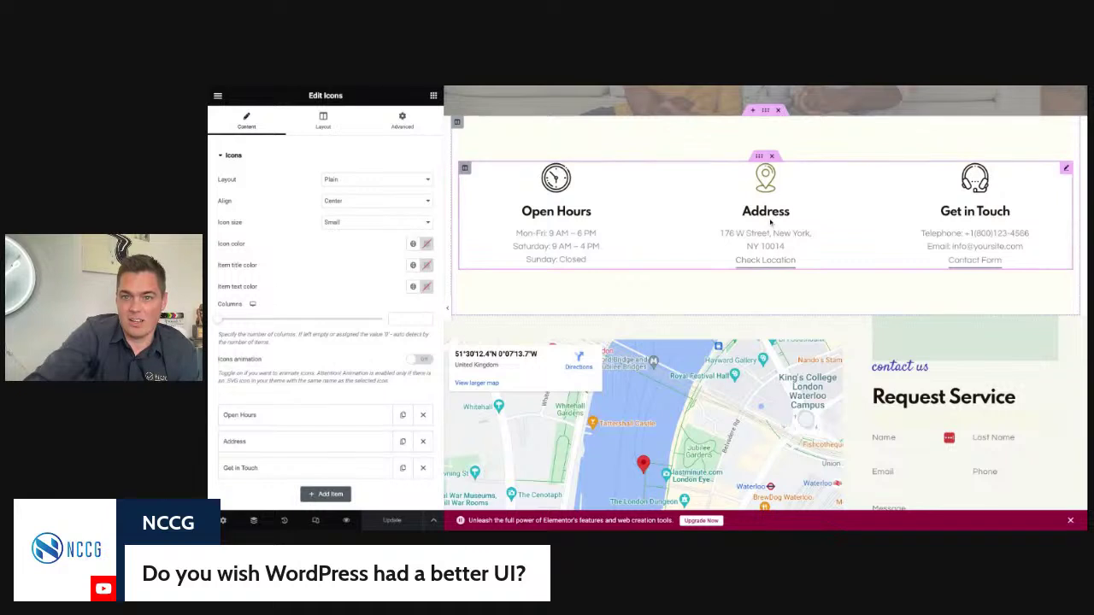
pyautogui.click(322, 124)
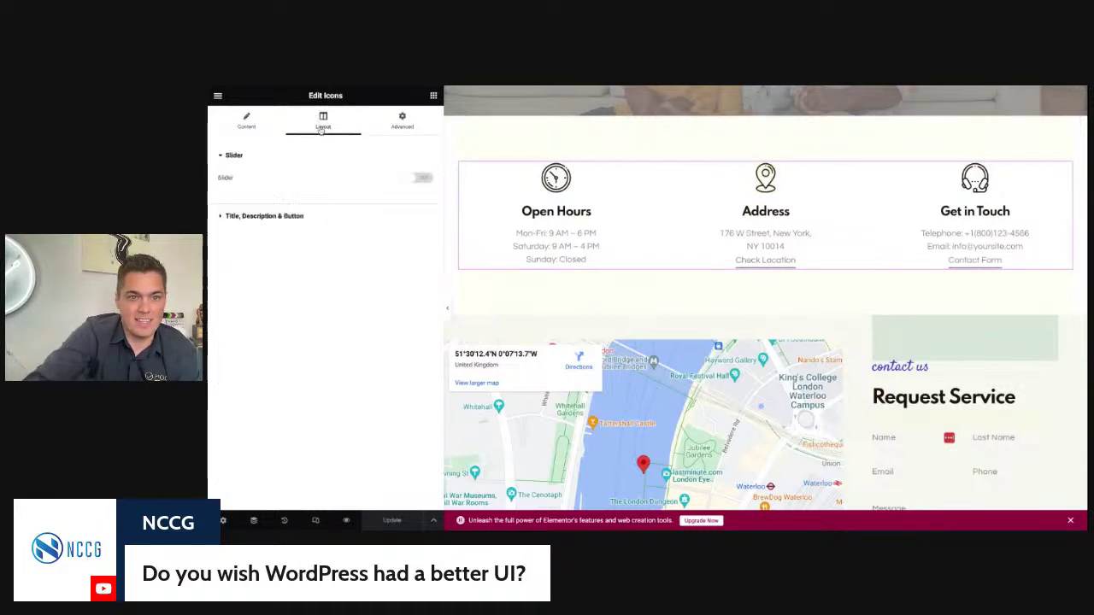
pyautogui.click(403, 120)
pyautogui.scroll(-5, 298, 323)
pyautogui.scroll(5, 299, 323)
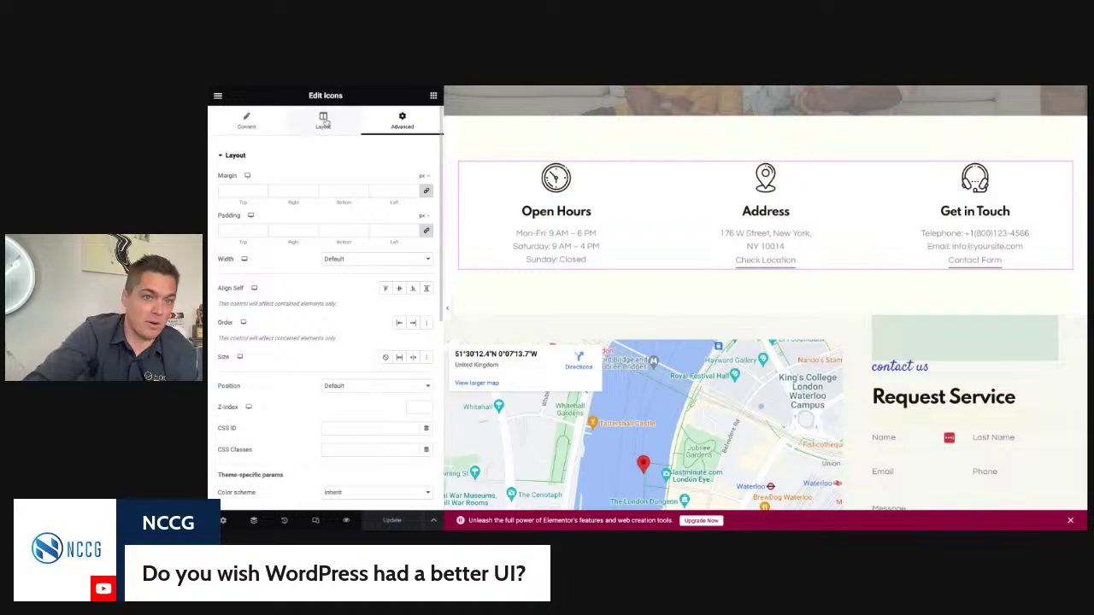
pyautogui.click(289, 129)
pyautogui.click(281, 127)
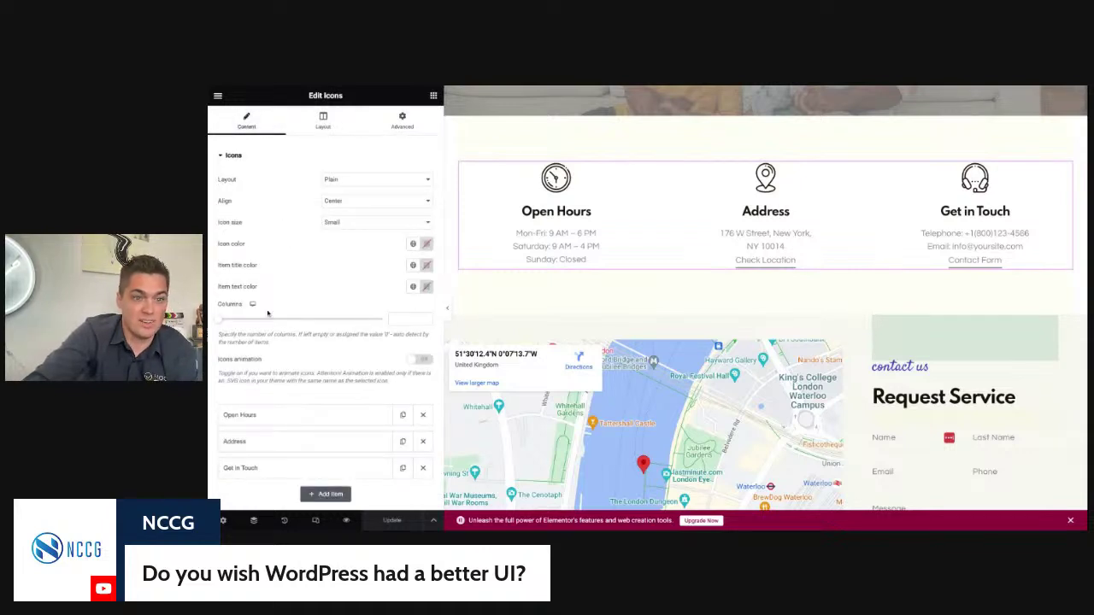
# Step: Expand the Address item, undoing an accidental paste so its address text stays unchanged
pyautogui.click(264, 446)
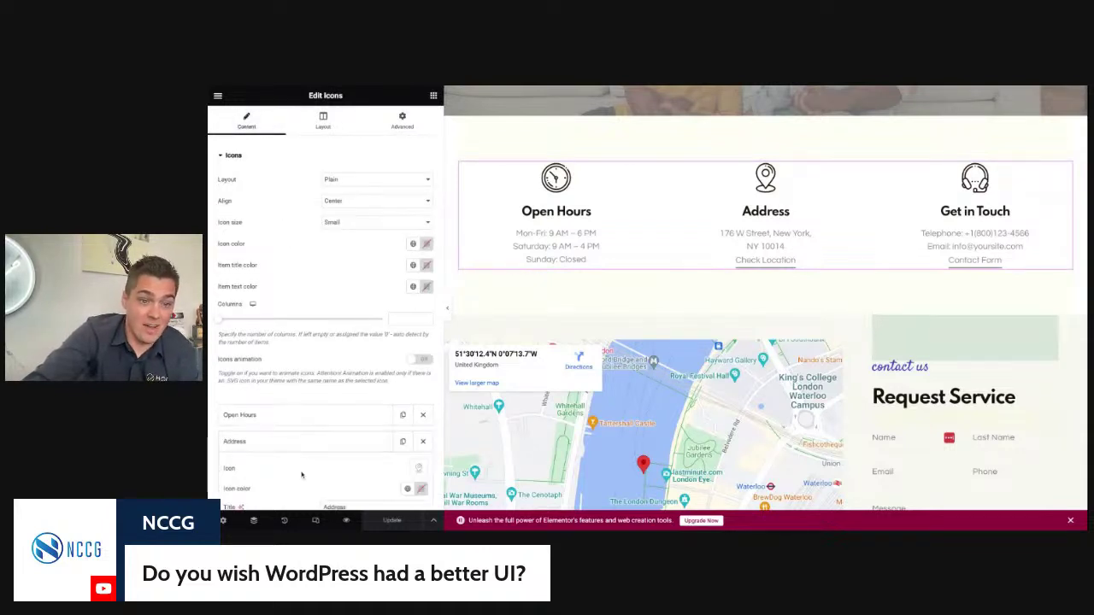
pyautogui.scroll(-2, 301, 473)
pyautogui.moveTo(301, 472); pyautogui.dragTo(216, 393)
pyautogui.hotkey('ctrl', 'v')
pyautogui.hotkey('ctrl', 'z')
pyautogui.scroll(-1, 325, 385)
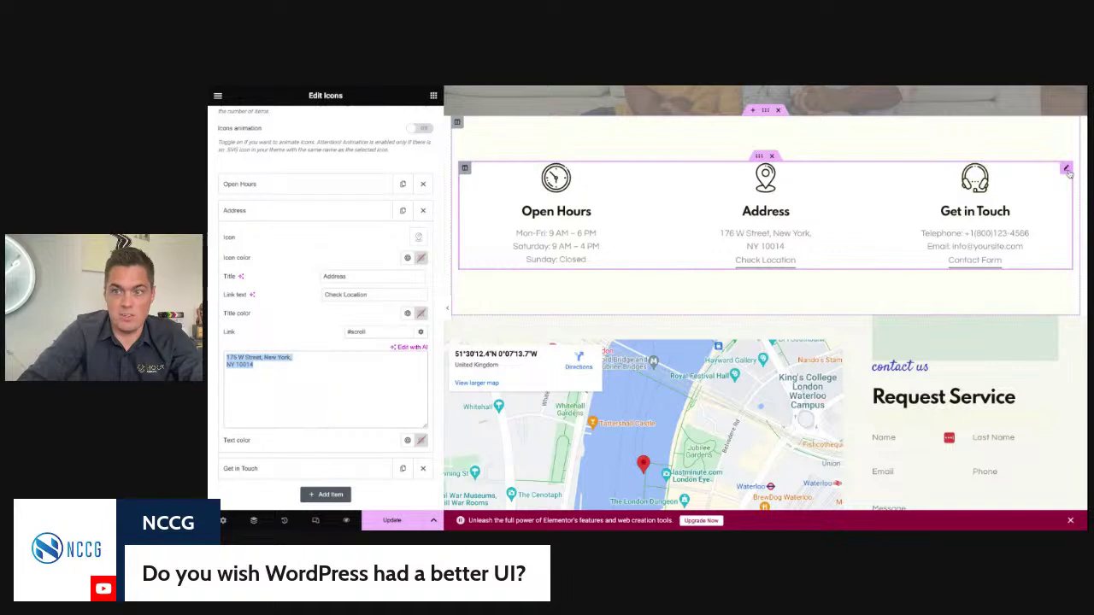
# Step: Put the client's phone number in the Get in Touch text and as digits in its tel: link
pyautogui.click(378, 474)
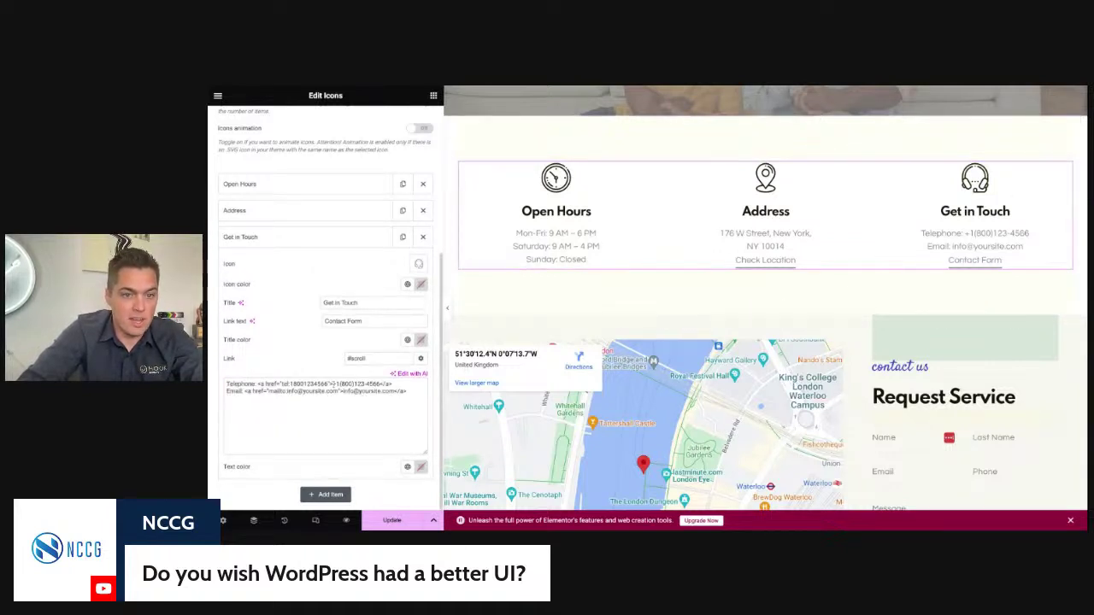
pyautogui.moveTo(332, 384); pyautogui.dragTo(382, 384)
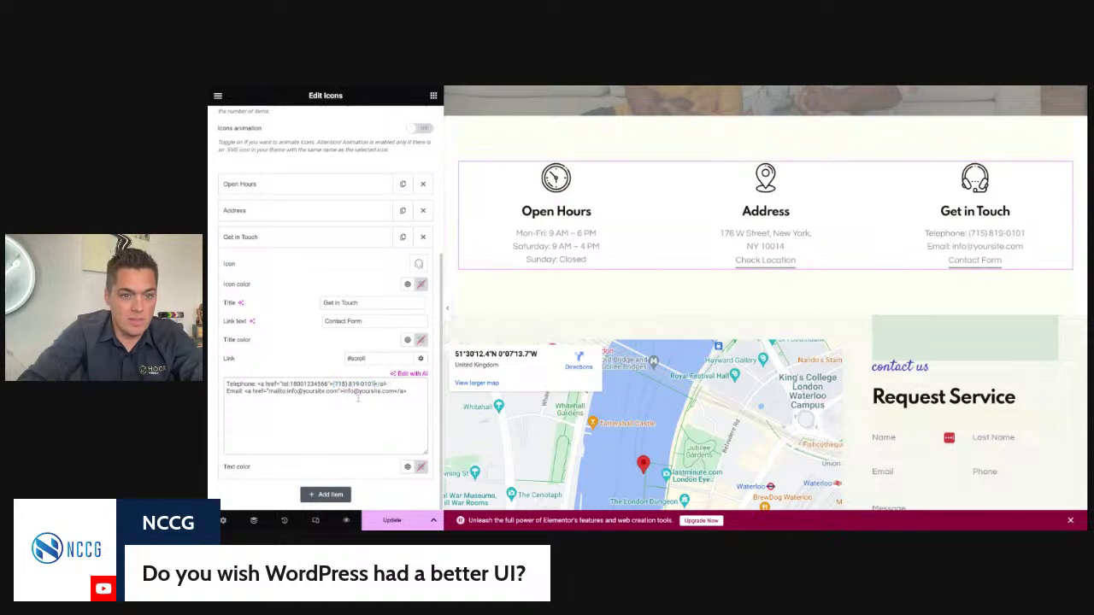
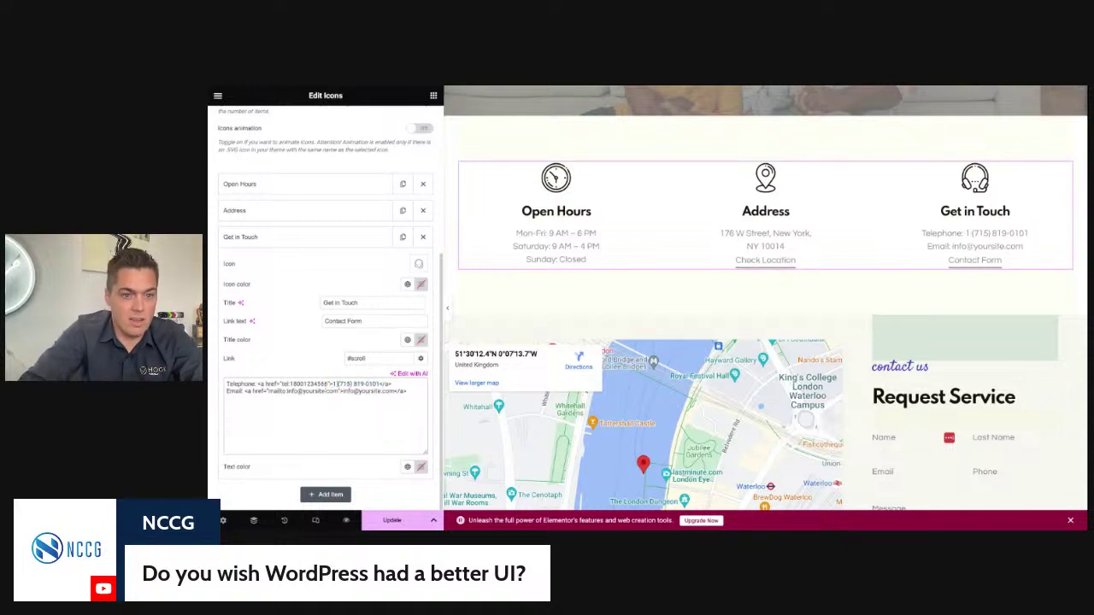
pyautogui.moveTo(291, 384); pyautogui.dragTo(323, 385)
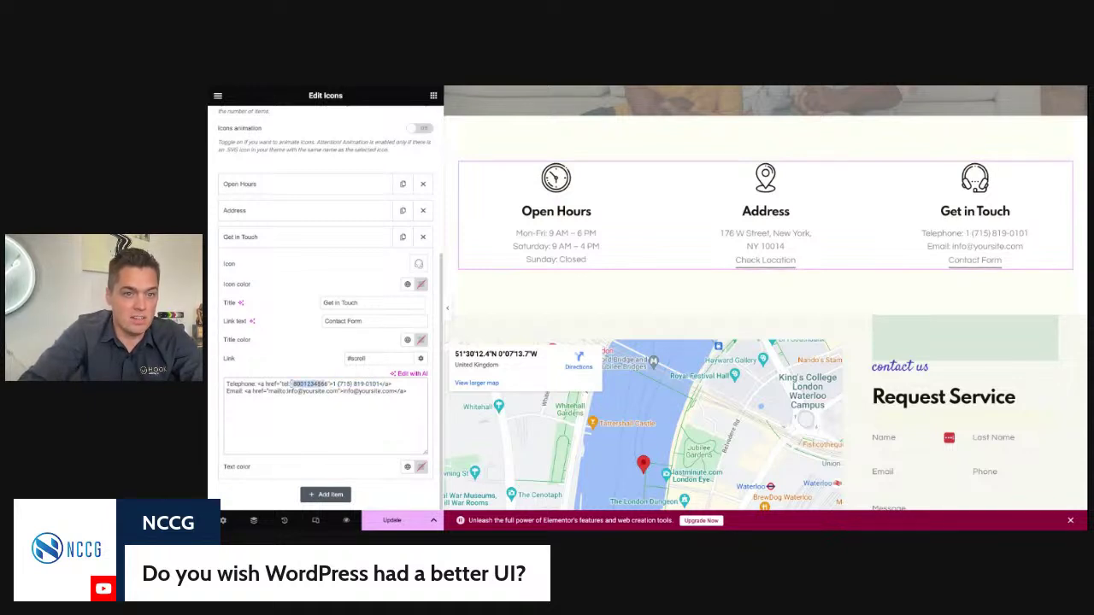
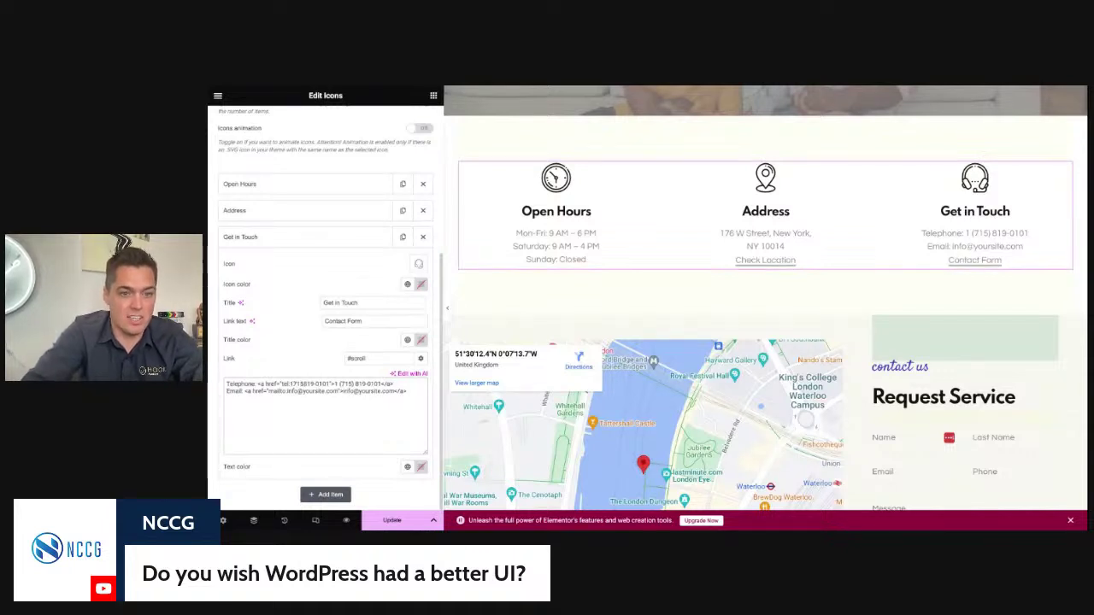
pyautogui.click(318, 385)
pyautogui.press('BackSpace')
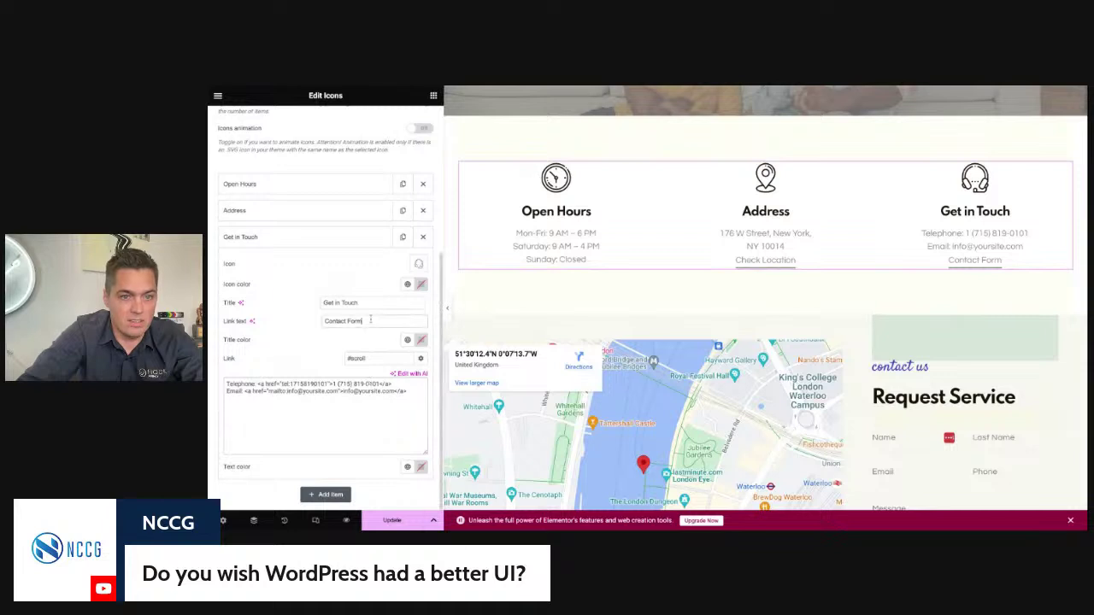
# Step: Paste the client's address into the Address box, split street and city onto two lines, and update the page
pyautogui.click(313, 212)
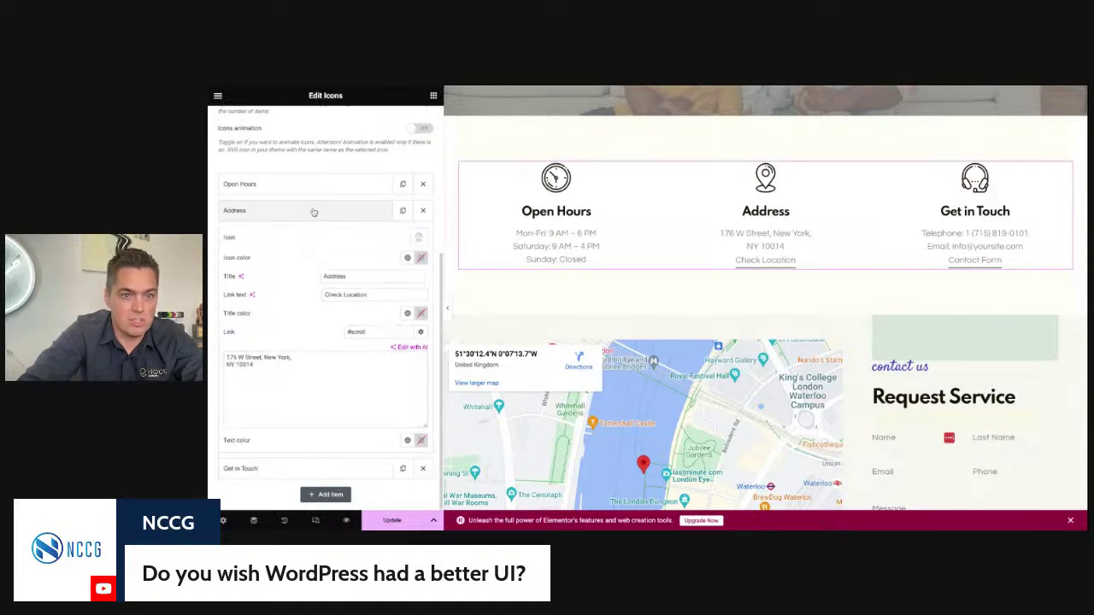
pyautogui.click(345, 379)
pyautogui.press('super+a')
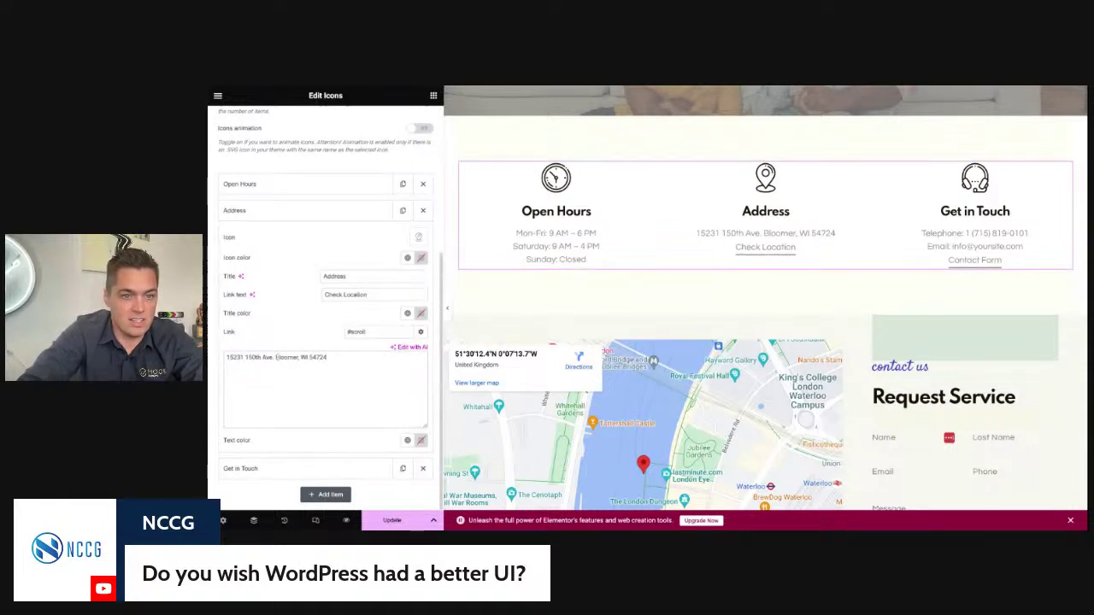
pyautogui.press('Return')
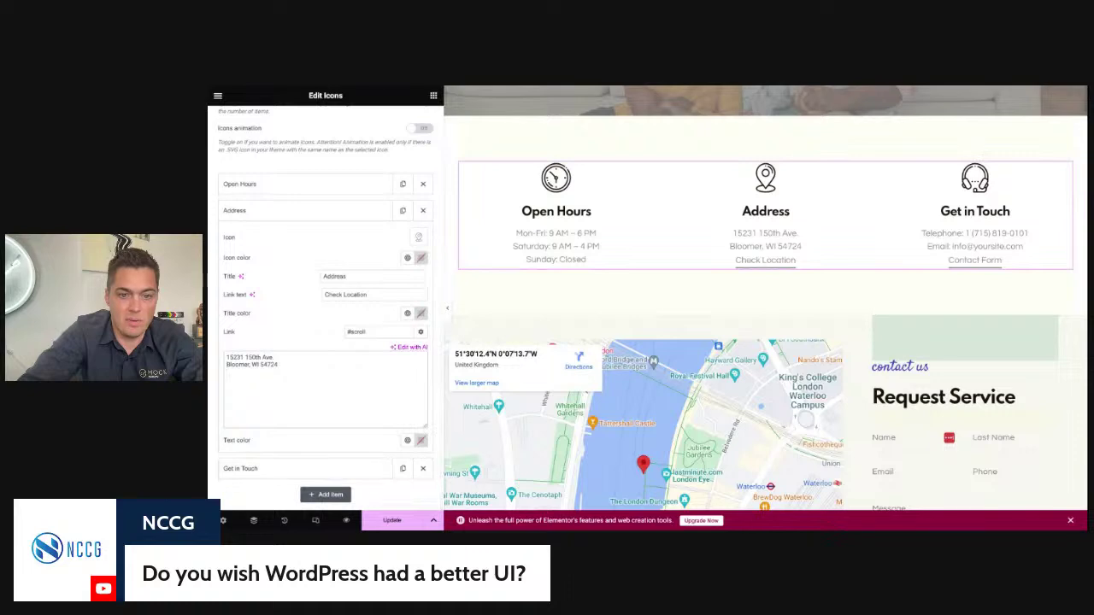
pyautogui.click(389, 521)
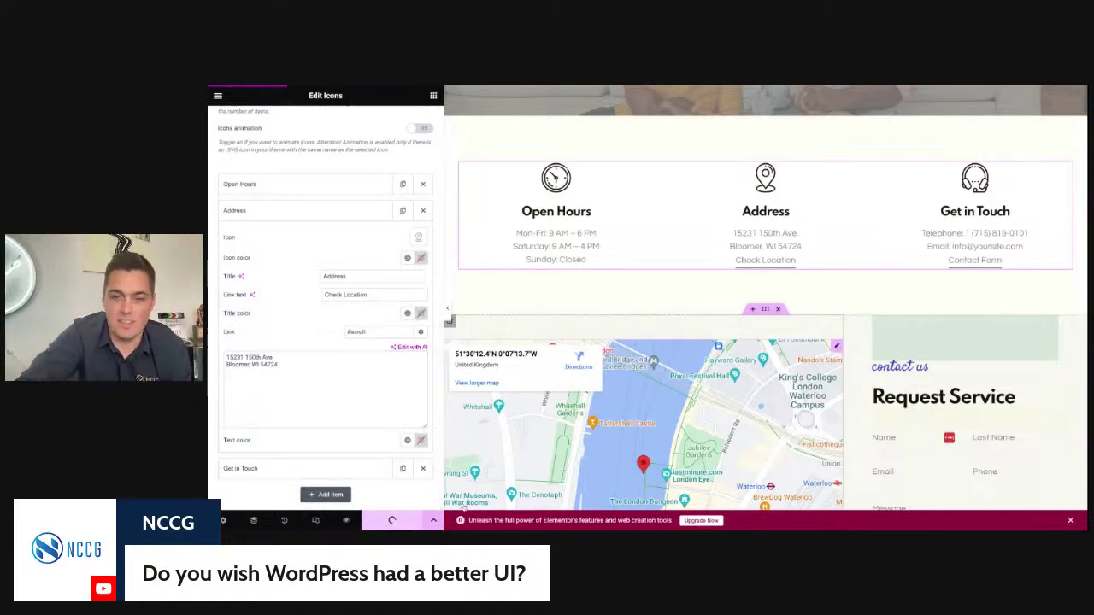
pyautogui.scroll(-5, 537, 500)
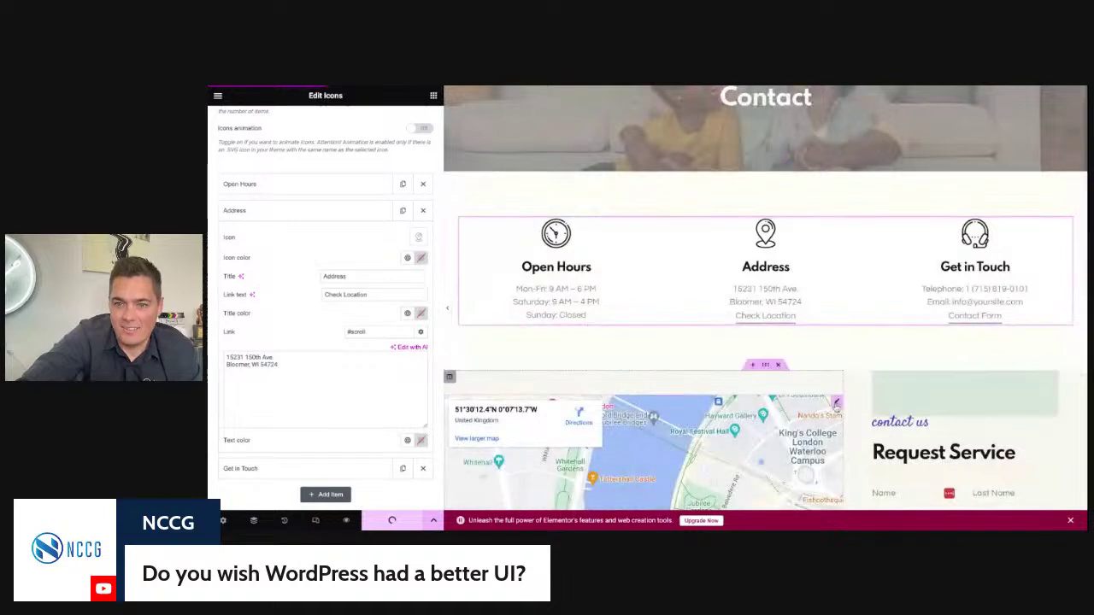
# Step: Set the Google Map's location to the client's business address and toggle Prevent scroll
pyautogui.scroll(-1, 842, 411)
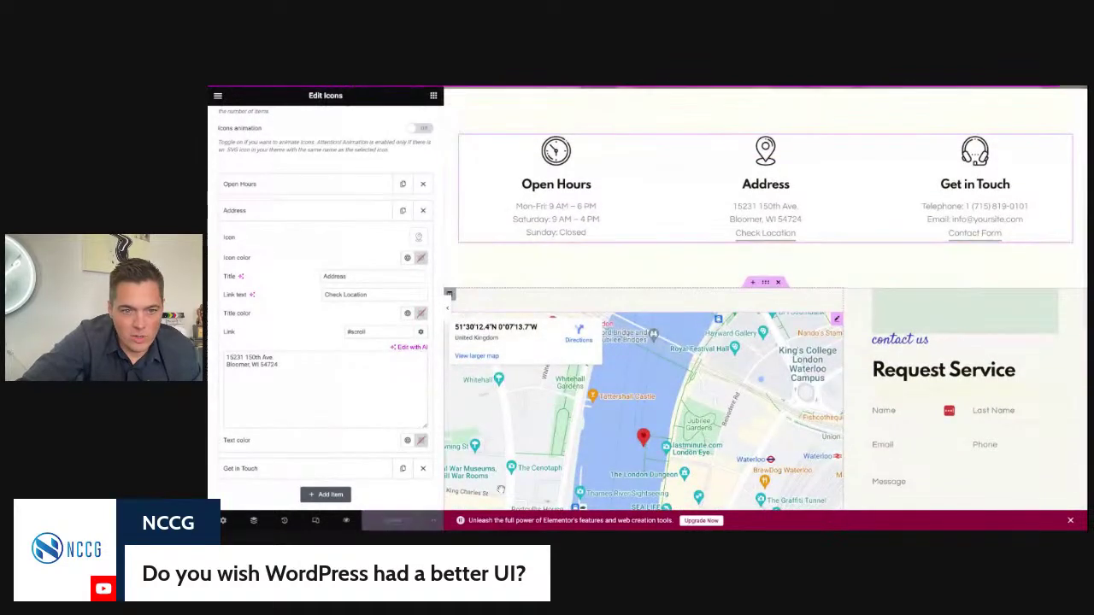
pyautogui.click(837, 321)
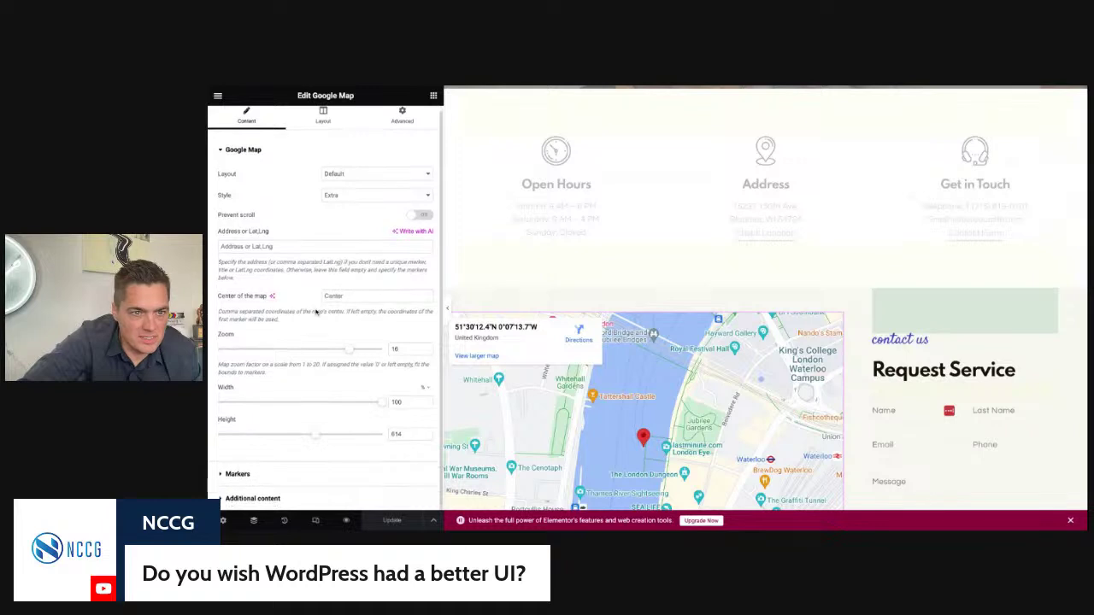
pyautogui.click(284, 248)
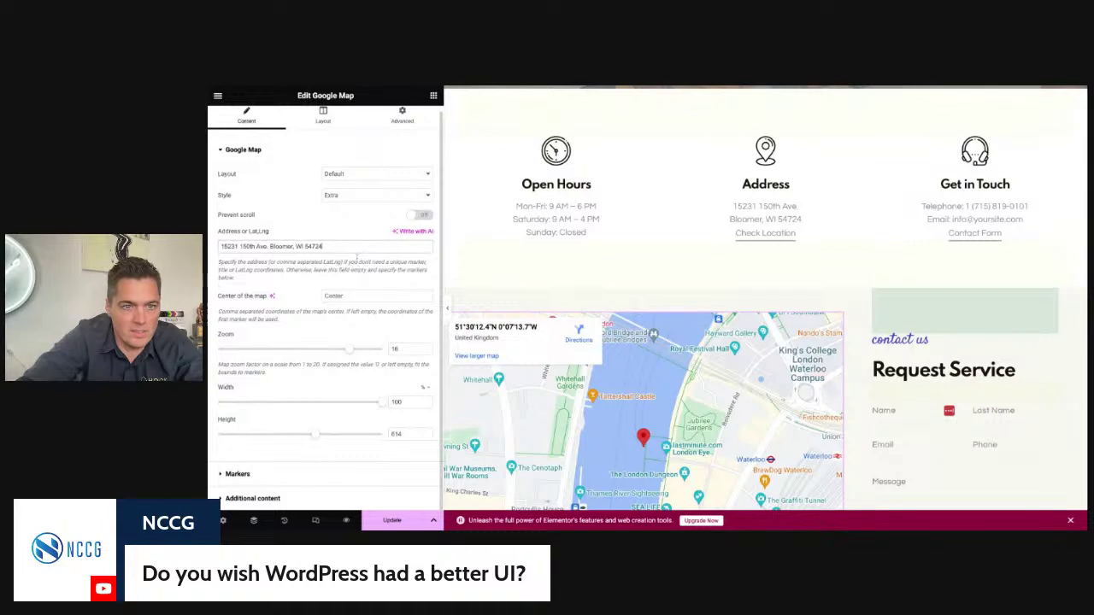
pyautogui.click(421, 215)
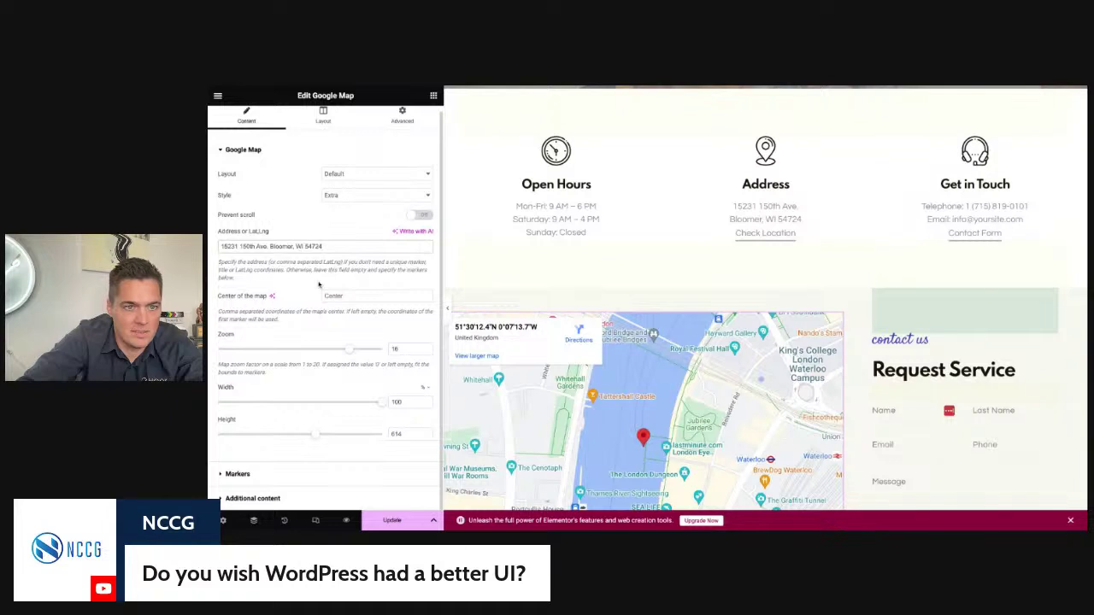
# Step: Lower the map zoom to 15 and update the page
pyautogui.moveTo(348, 354); pyautogui.dragTo(309, 354)
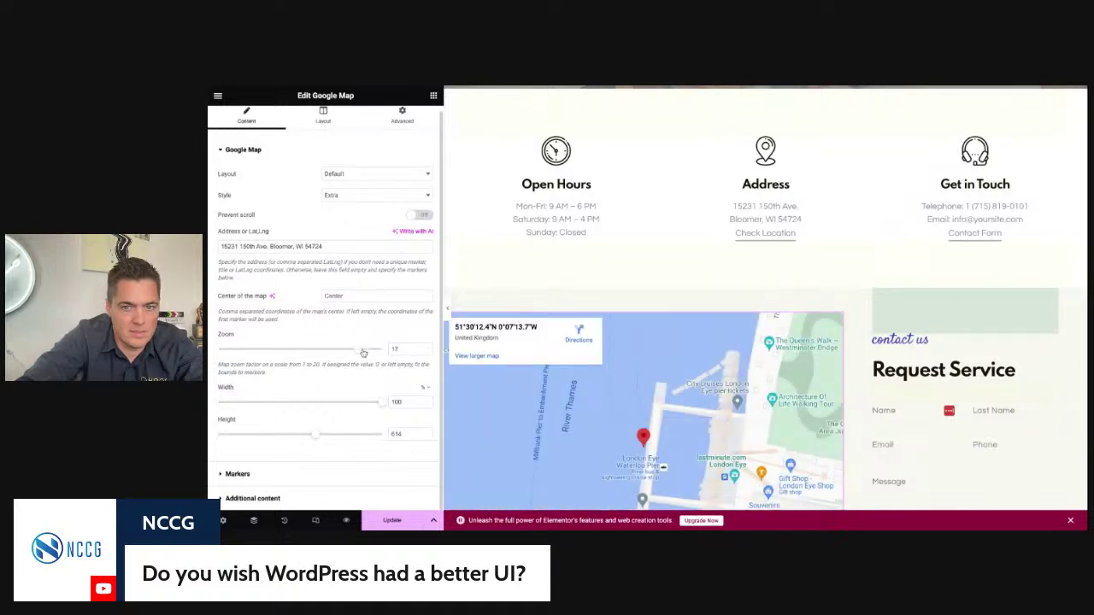
pyautogui.moveTo(364, 351); pyautogui.dragTo(350, 351)
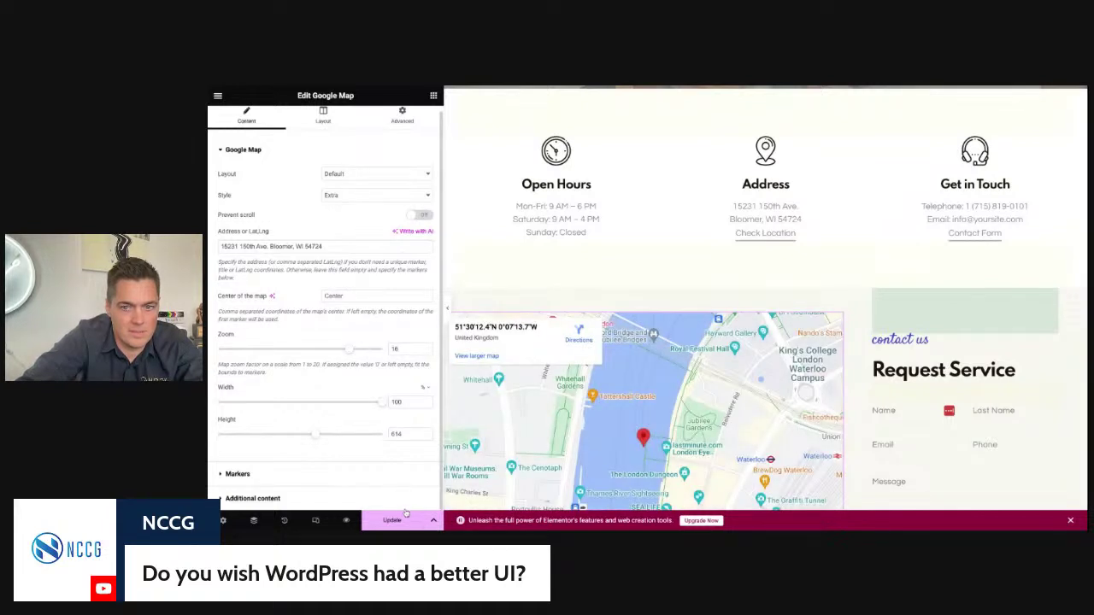
pyautogui.moveTo(349, 352); pyautogui.dragTo(340, 351)
pyautogui.click(393, 521)
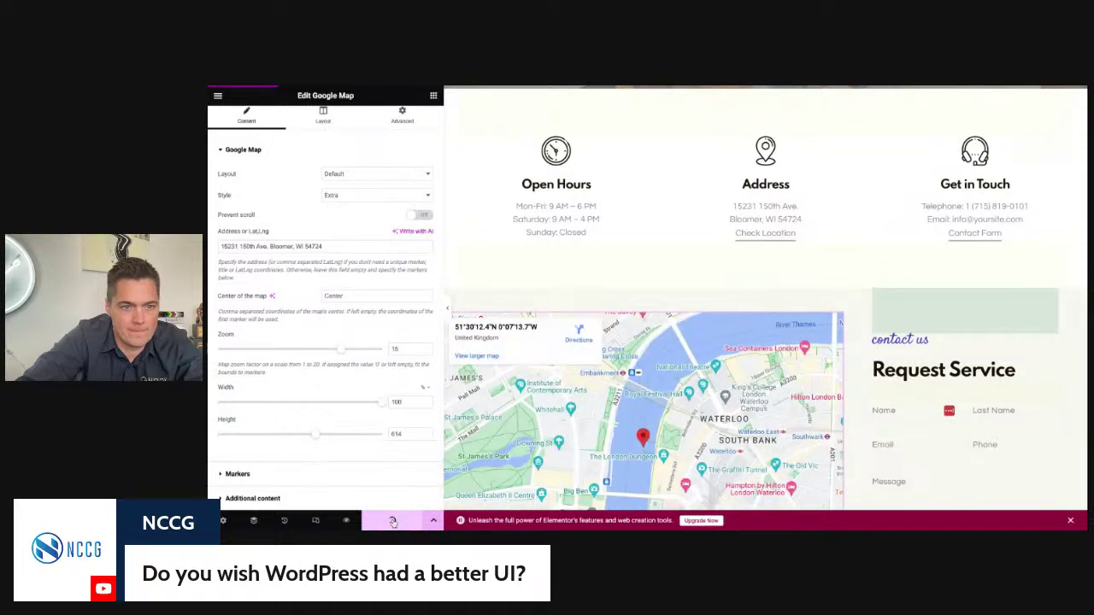
pyautogui.click(333, 476)
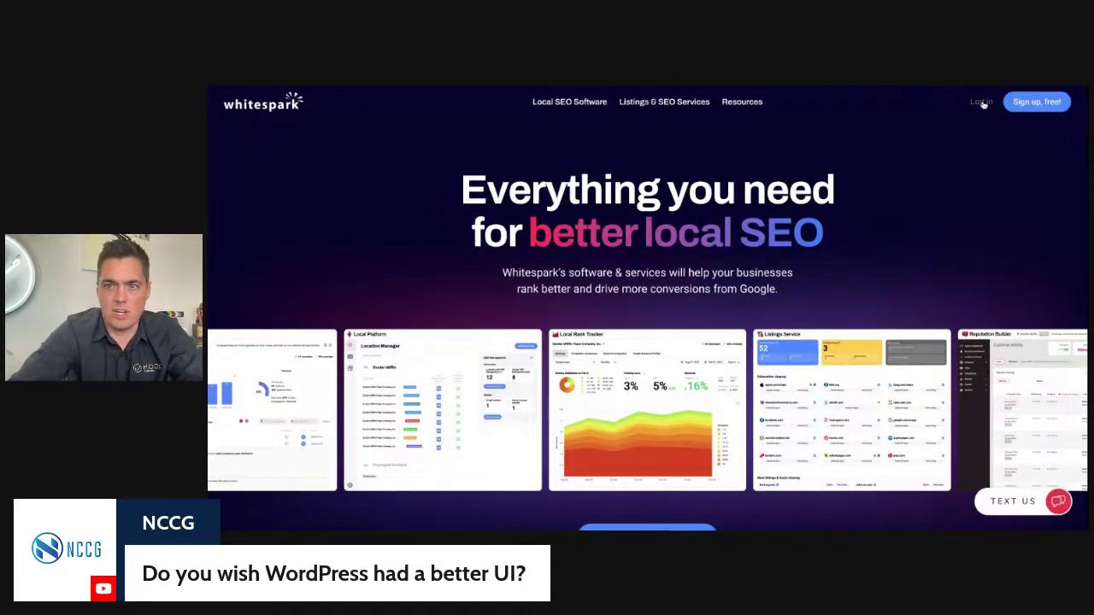
# Step: Log into the Whitespark account using the autofilled login form
pyautogui.click(981, 102)
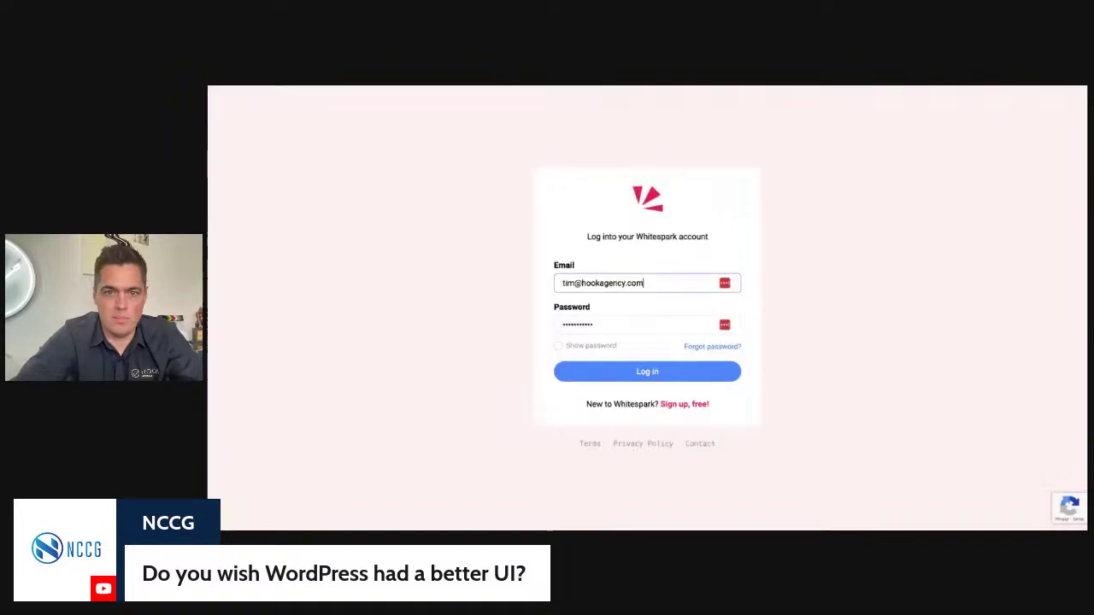
pyautogui.click(693, 373)
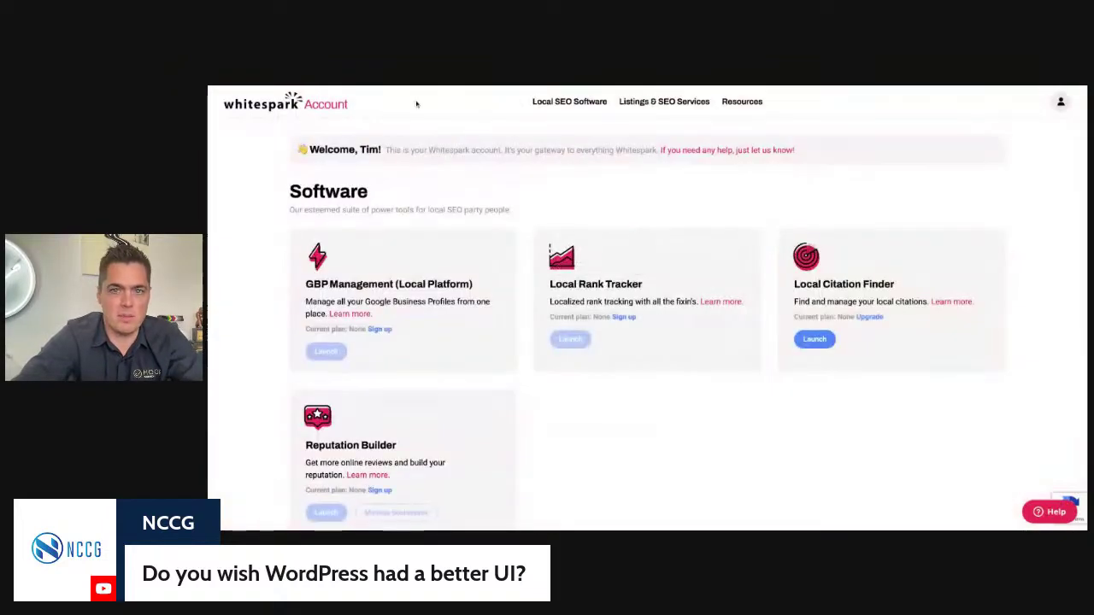
pyautogui.moveTo(588, 109)
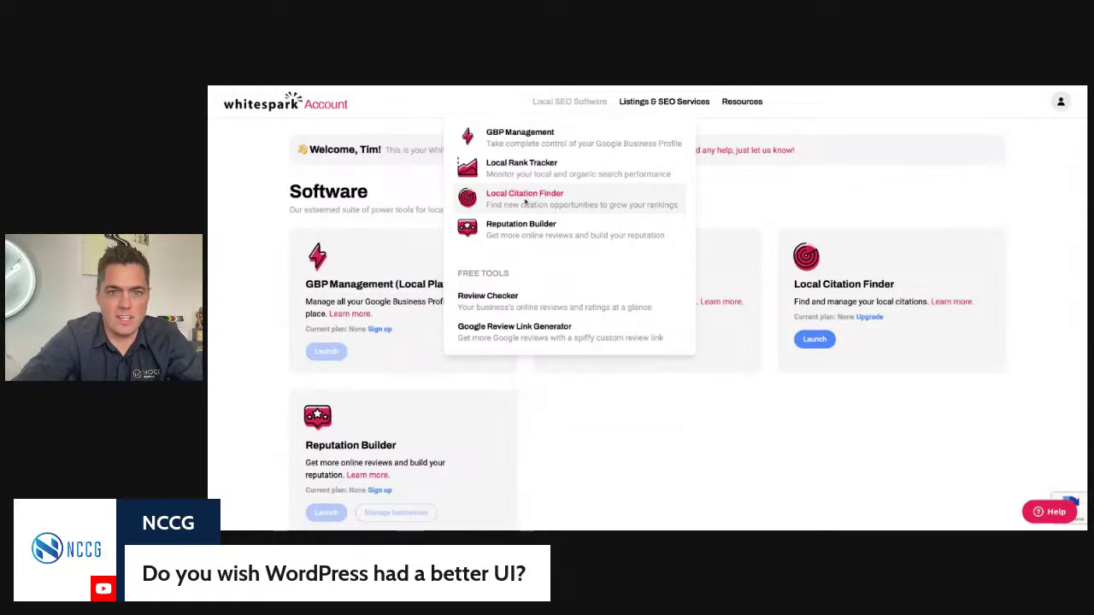
# Step: Open Local Citation Finder and scroll through its plans, from the free Starter tier to the $124 Enterprise tier
pyautogui.click(526, 201)
pyautogui.scroll(-1, 577, 258)
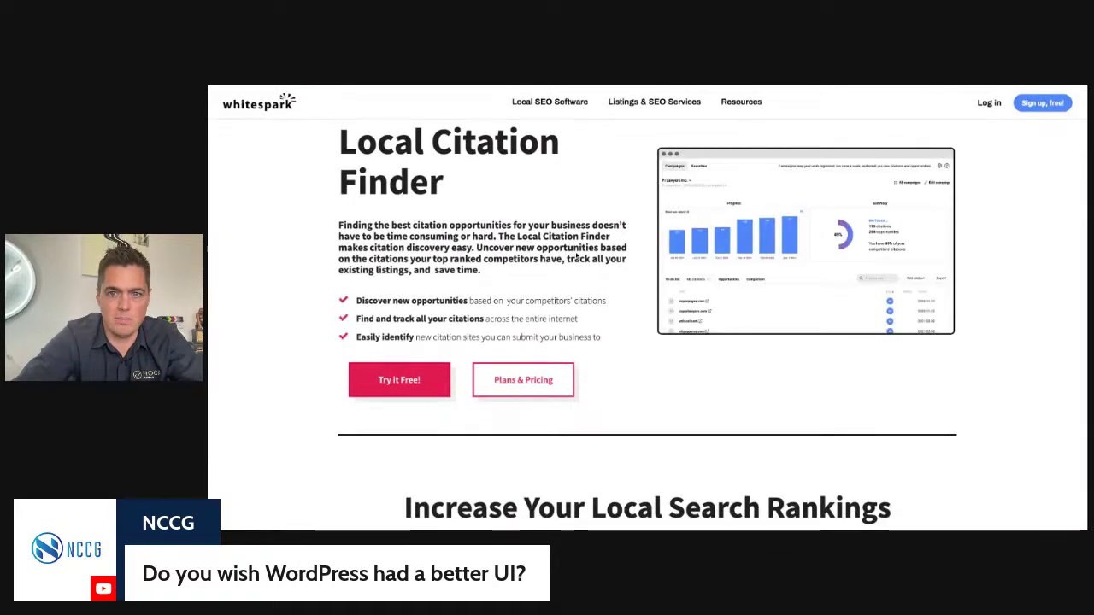
pyautogui.scroll(-7, 508, 270)
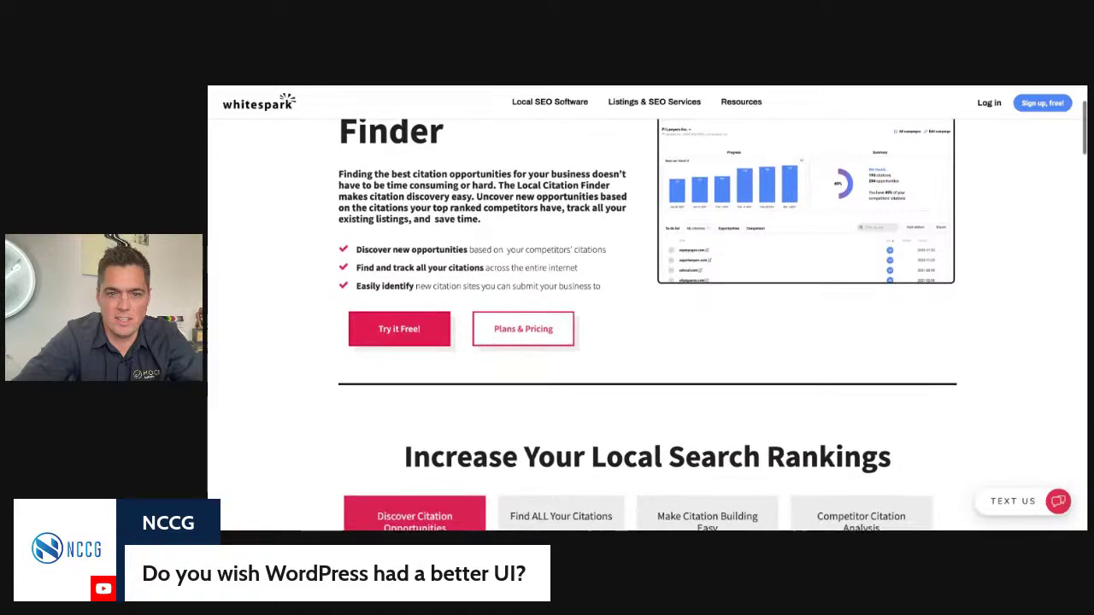
pyautogui.scroll(3, 508, 270)
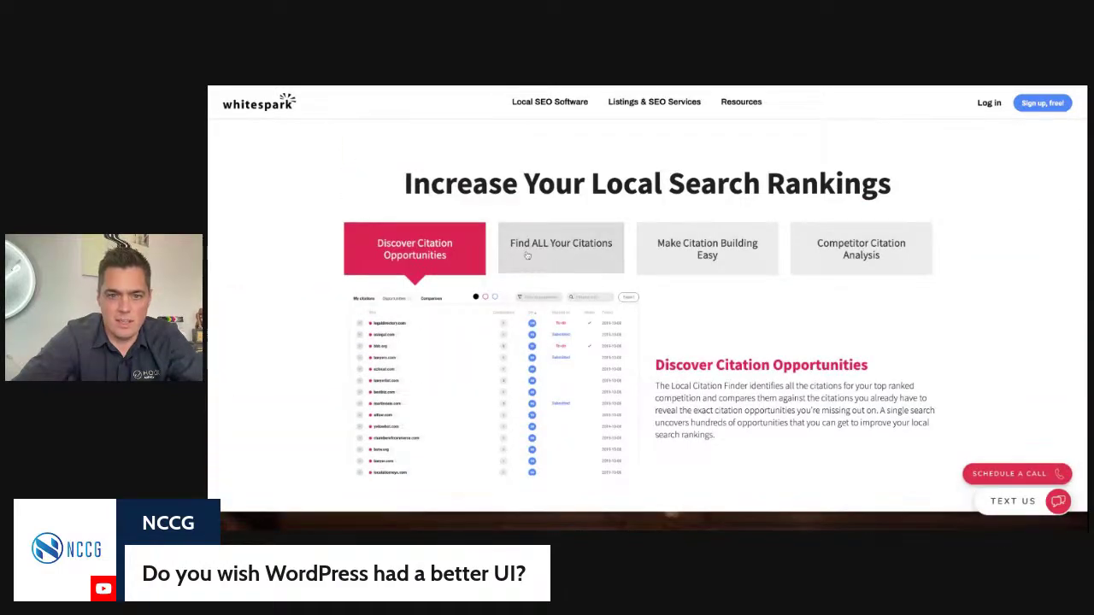
pyautogui.scroll(-2, 483, 438)
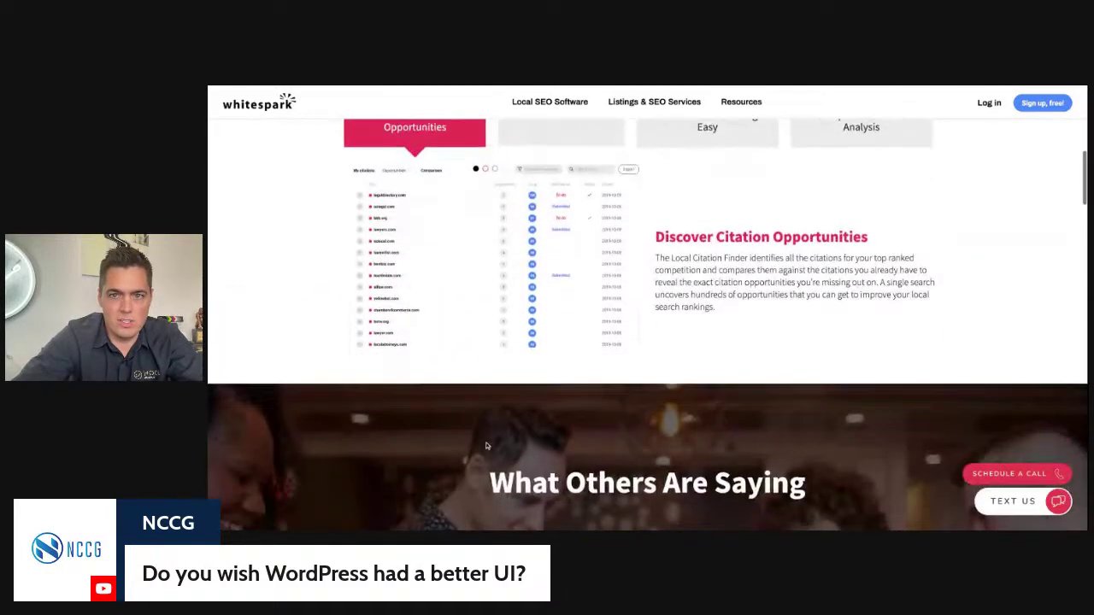
pyautogui.scroll(5, 485, 442)
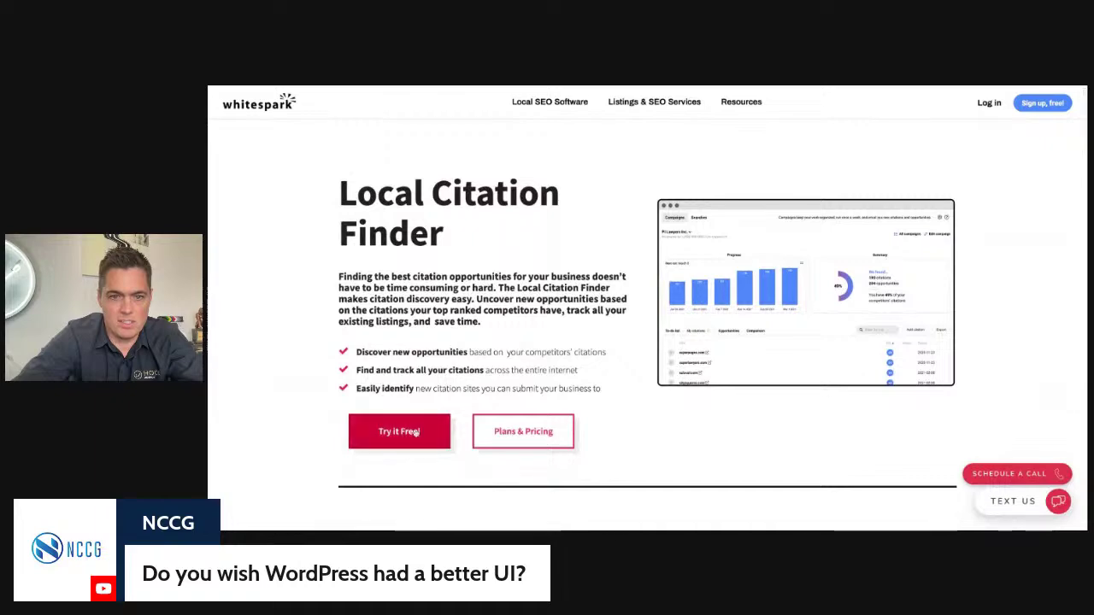
pyautogui.click(511, 436)
pyautogui.scroll(-1, 513, 435)
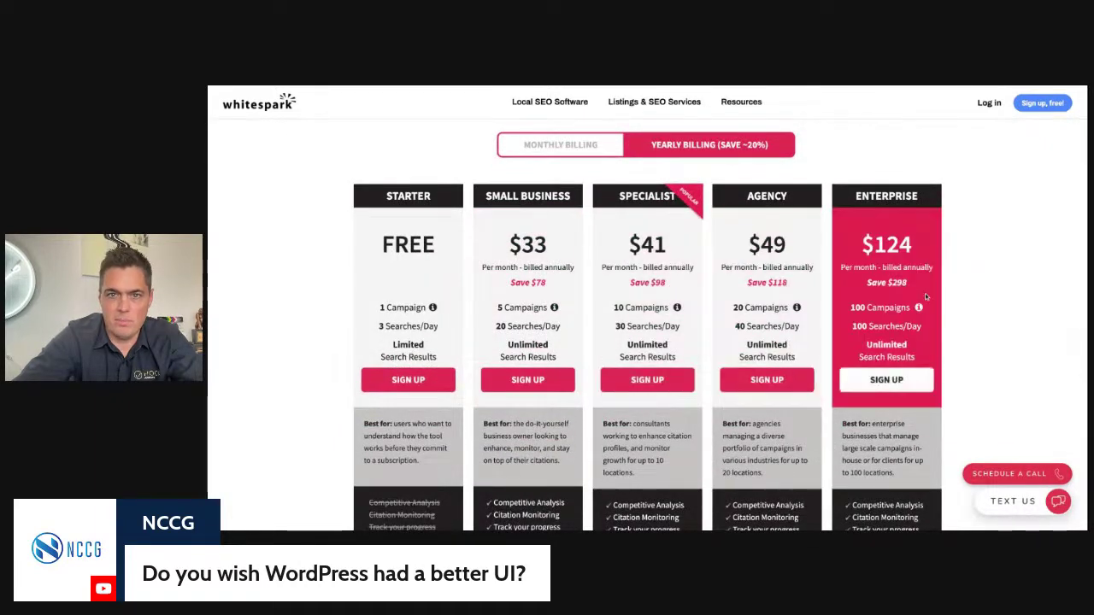
pyautogui.scroll(1, 924, 302)
pyautogui.scroll(-2, 925, 301)
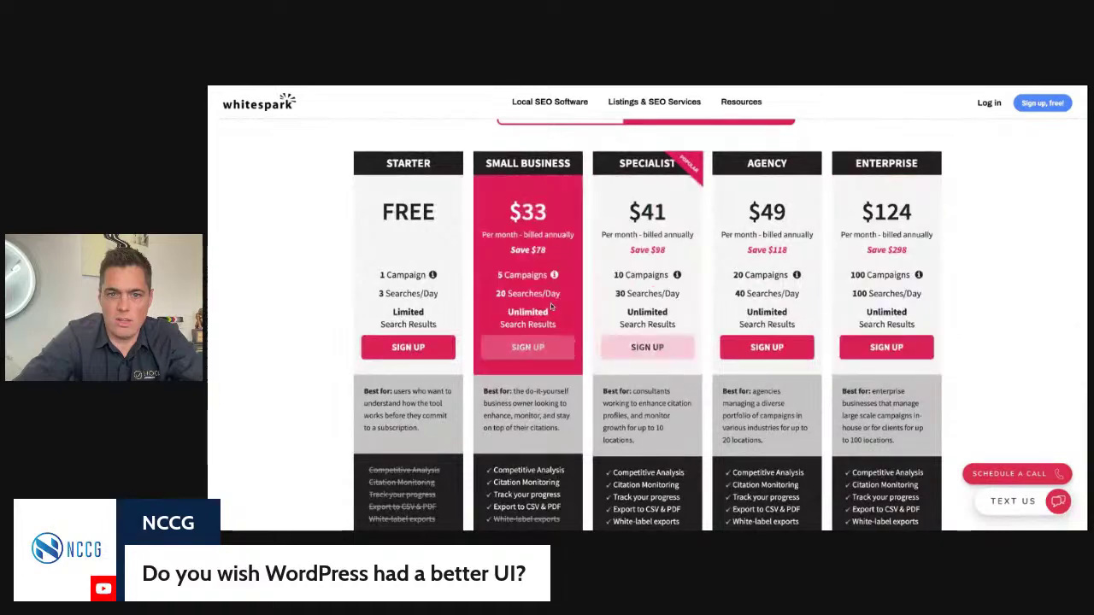
pyautogui.scroll(1, 733, 323)
pyautogui.scroll(5, 734, 322)
pyautogui.moveTo(654, 102)
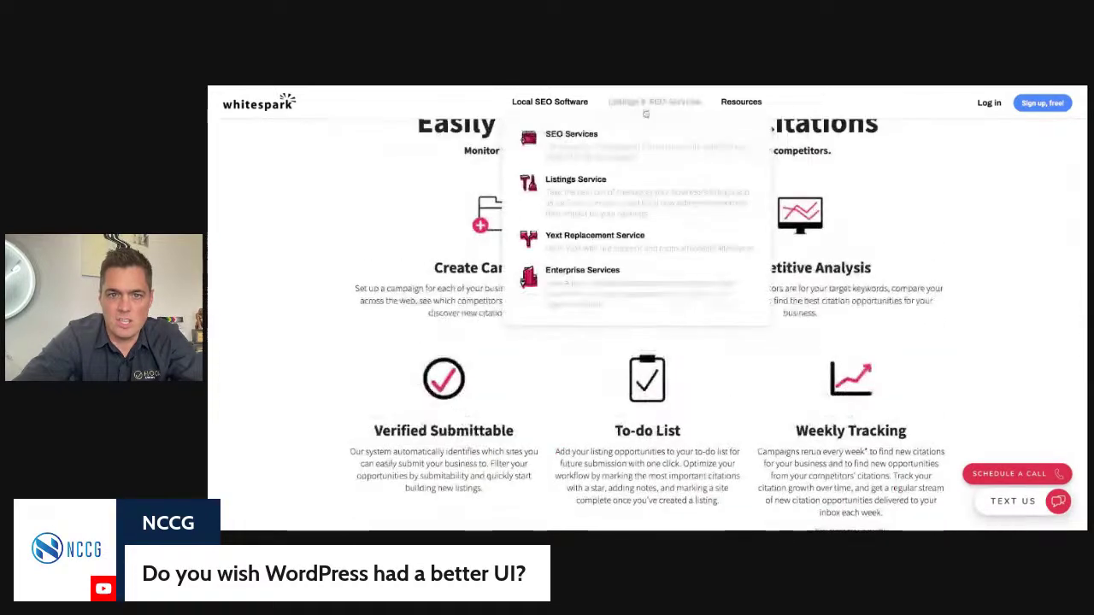
# Step: Open the Listings Service page and scroll through its one-time pricing tiers
pyautogui.click(577, 181)
pyautogui.scroll(-3, 616, 305)
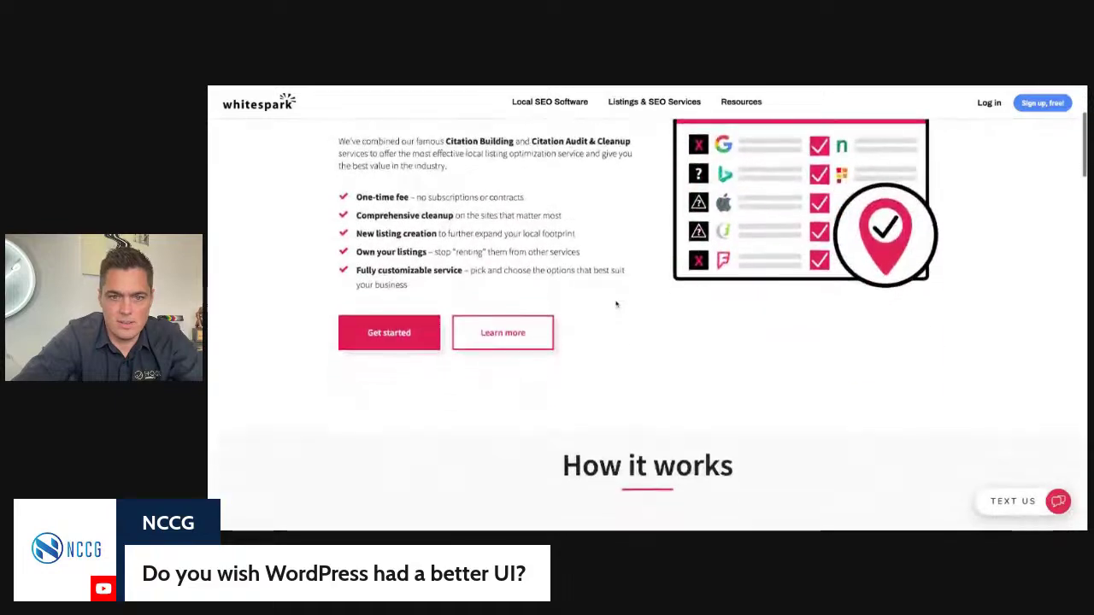
pyautogui.scroll(-3, 616, 305)
pyautogui.scroll(8, 615, 305)
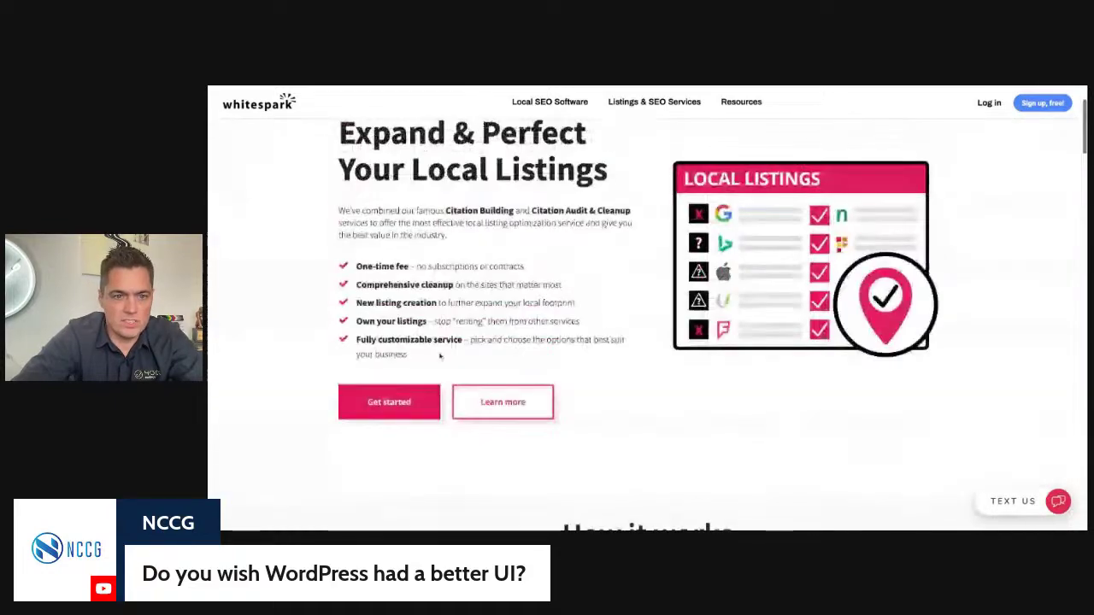
pyautogui.click(410, 402)
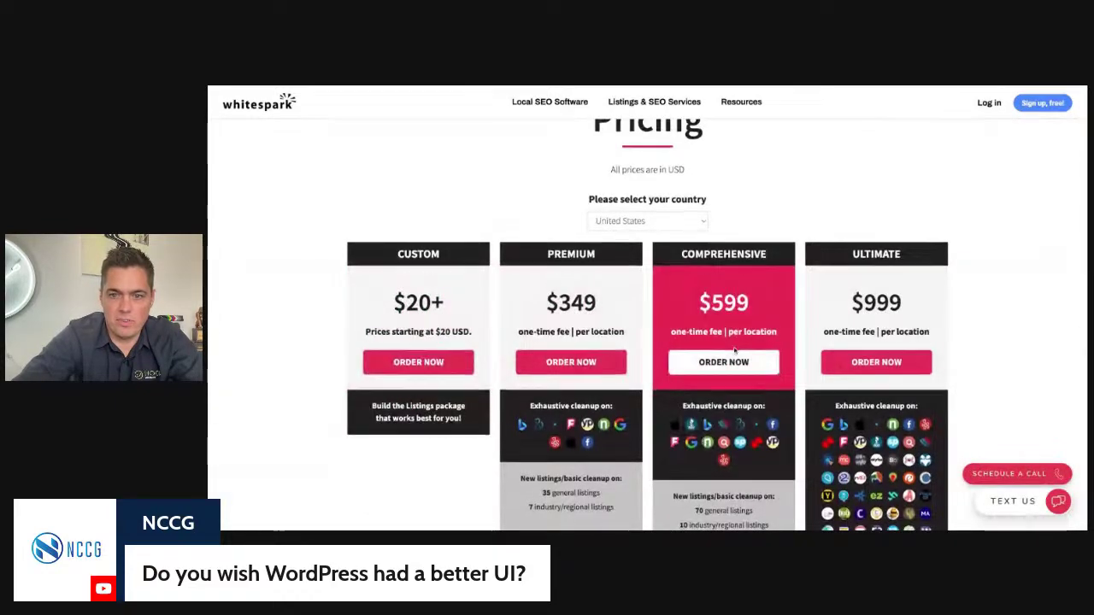
pyautogui.scroll(-2, 733, 350)
pyautogui.scroll(-3, 733, 351)
pyautogui.scroll(5, 733, 351)
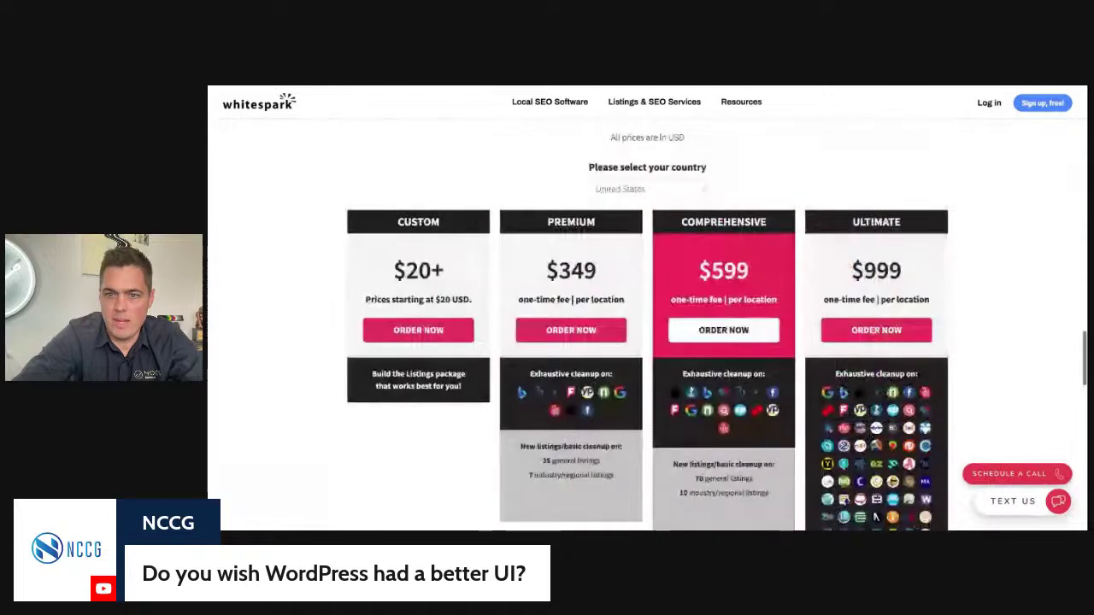
pyautogui.scroll(-1, 739, 369)
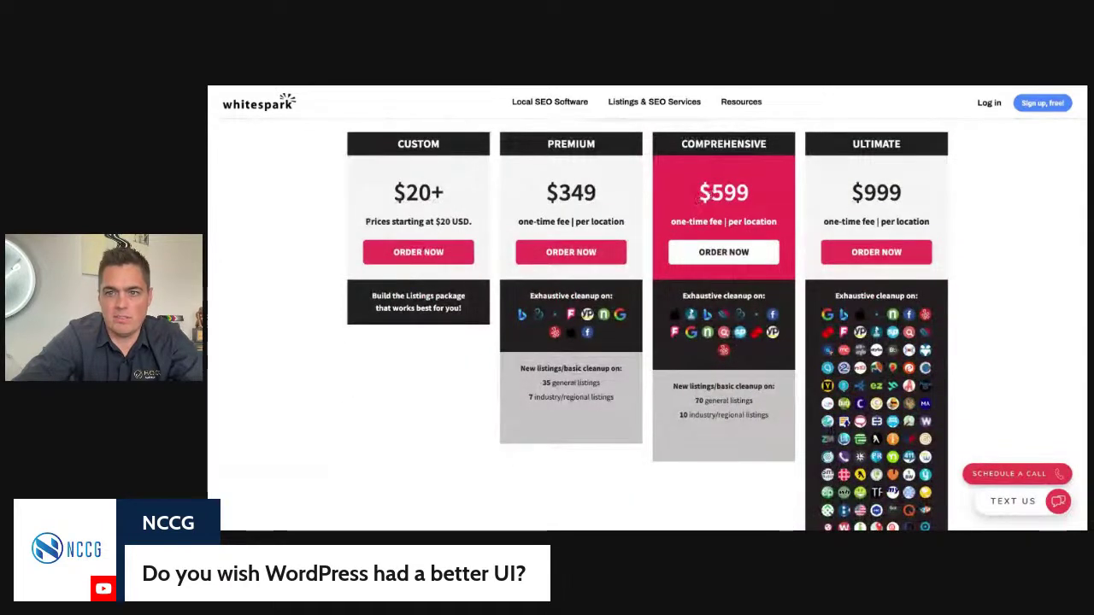
pyautogui.scroll(-1, 710, 213)
pyautogui.scroll(2, 752, 282)
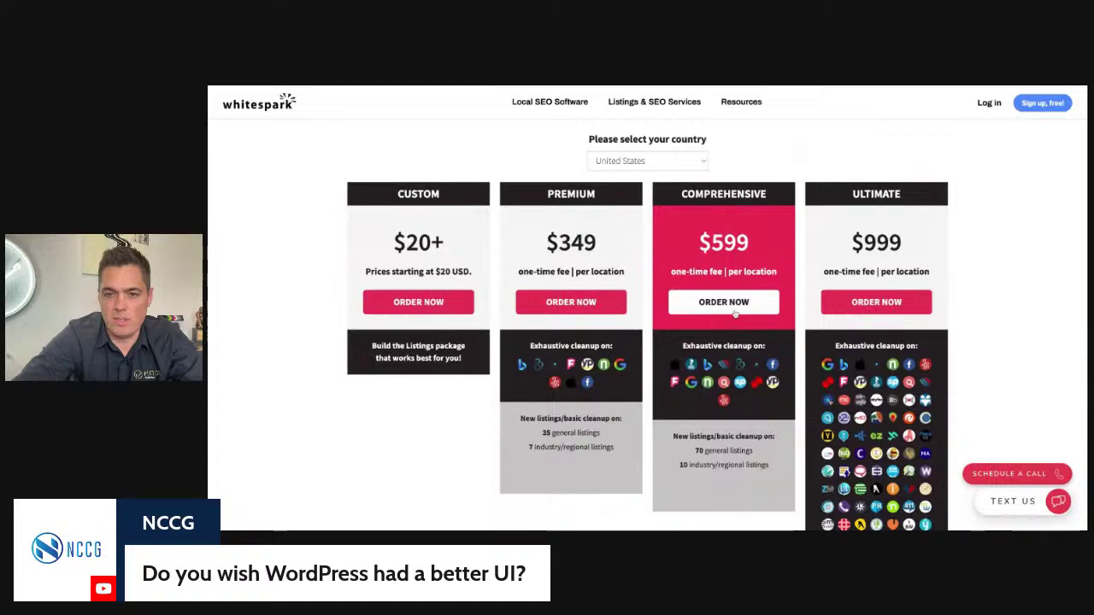
pyautogui.scroll(-1, 756, 290)
pyautogui.scroll(1, 892, 270)
# Step: Highlight the Ultimate plan's $999 price, then return to the Marketer's Center tab
pyautogui.moveTo(863, 247); pyautogui.dragTo(891, 247)
pyautogui.moveTo(683, 253); pyautogui.dragTo(767, 248)
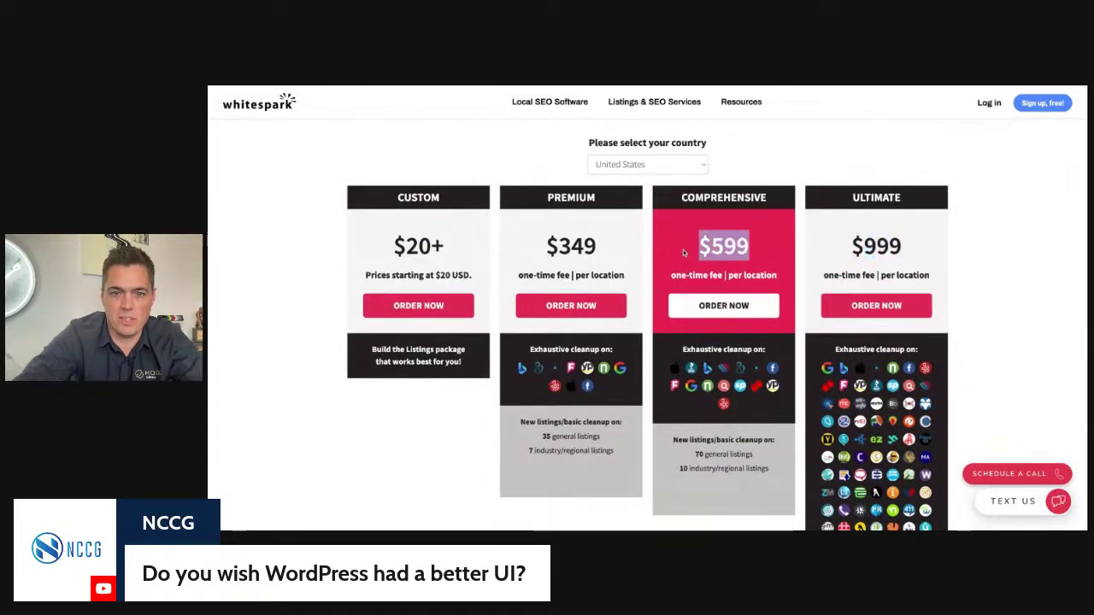
pyautogui.click(766, 248)
pyautogui.scroll(-1, 716, 301)
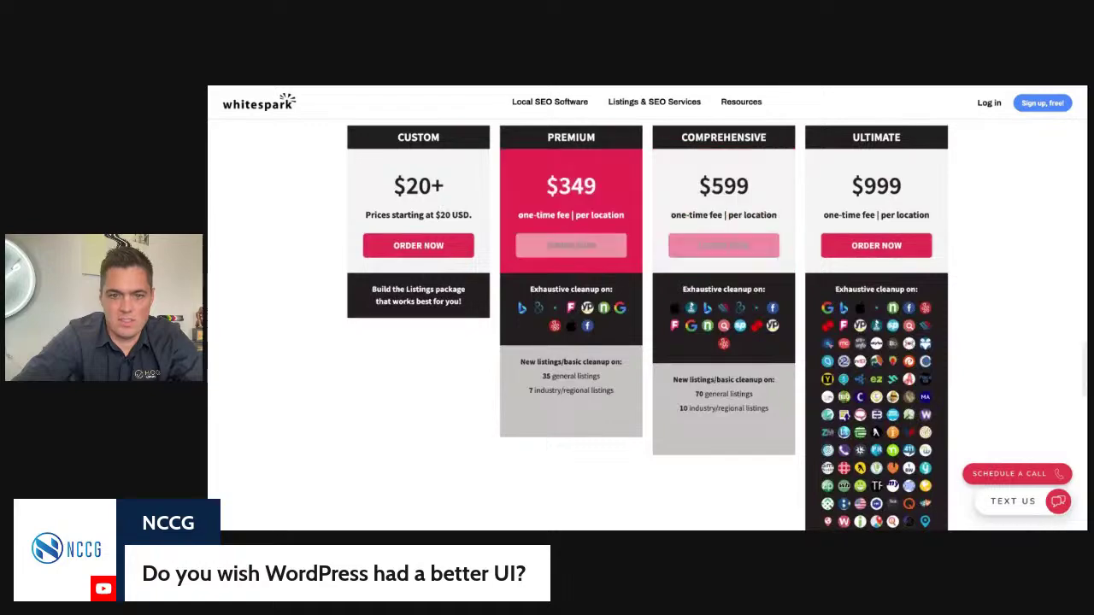
pyautogui.scroll(2, 679, 151)
pyautogui.scroll(10, 678, 151)
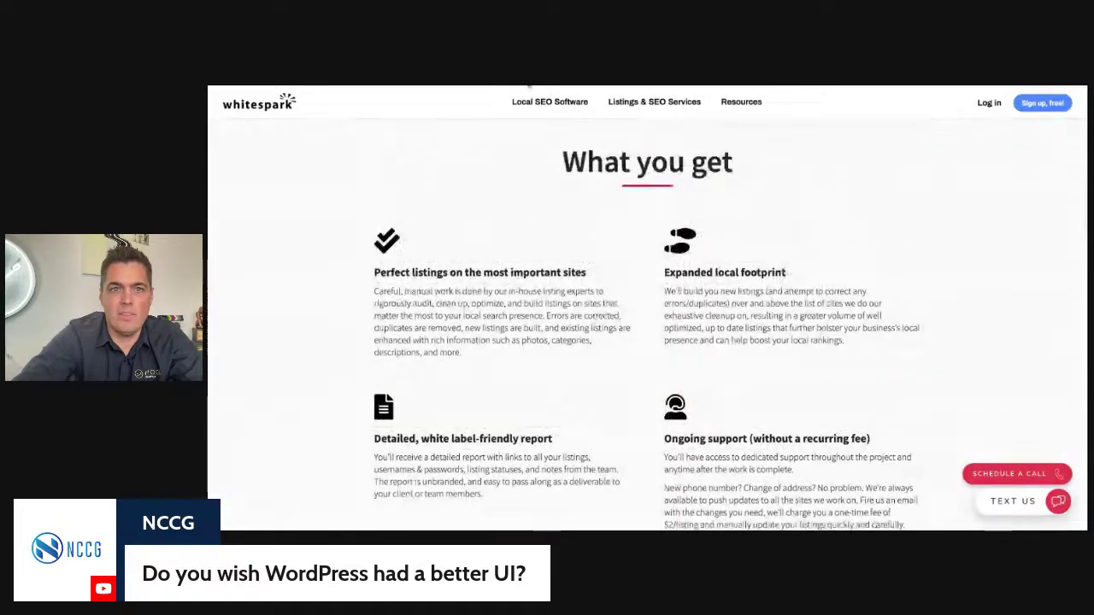
pyautogui.click(527, 77)
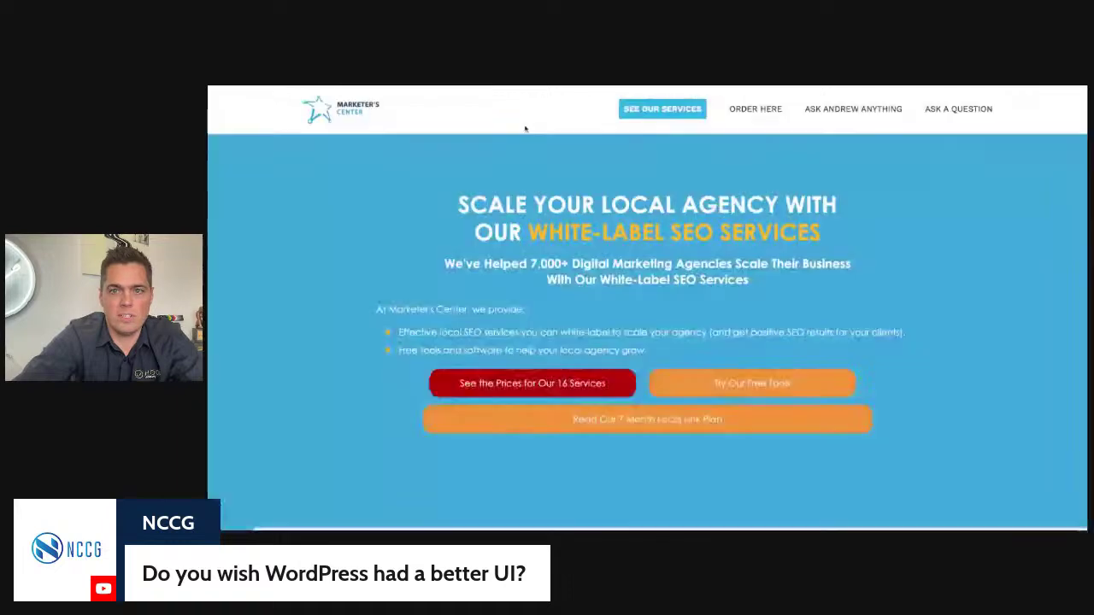
# Step: Go from ORDER HERE to Manage Clients > Add New Client/Location
pyautogui.click(758, 112)
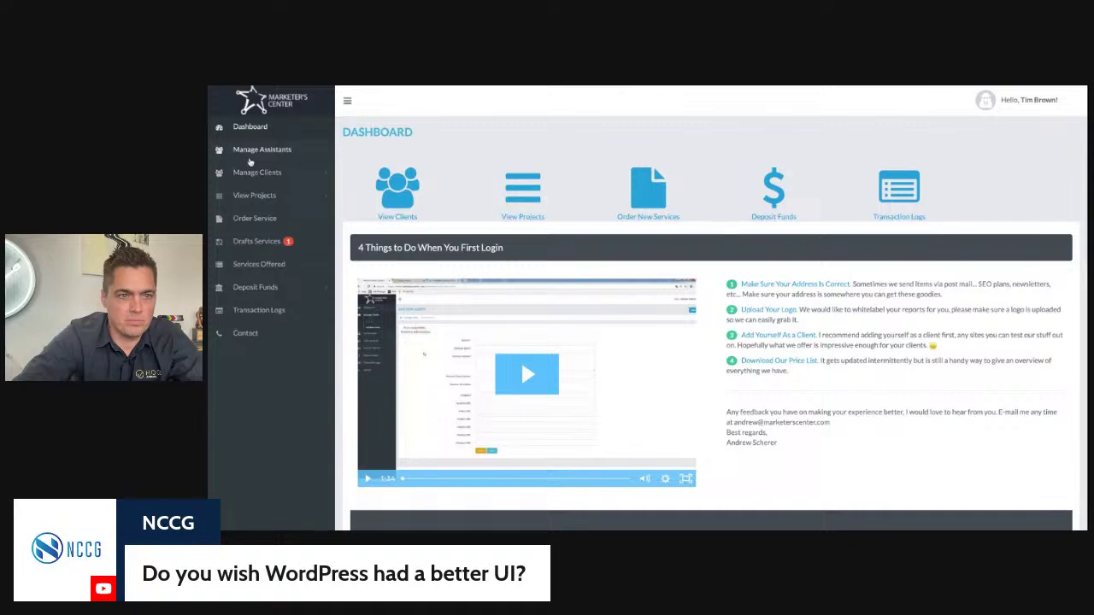
pyautogui.click(253, 173)
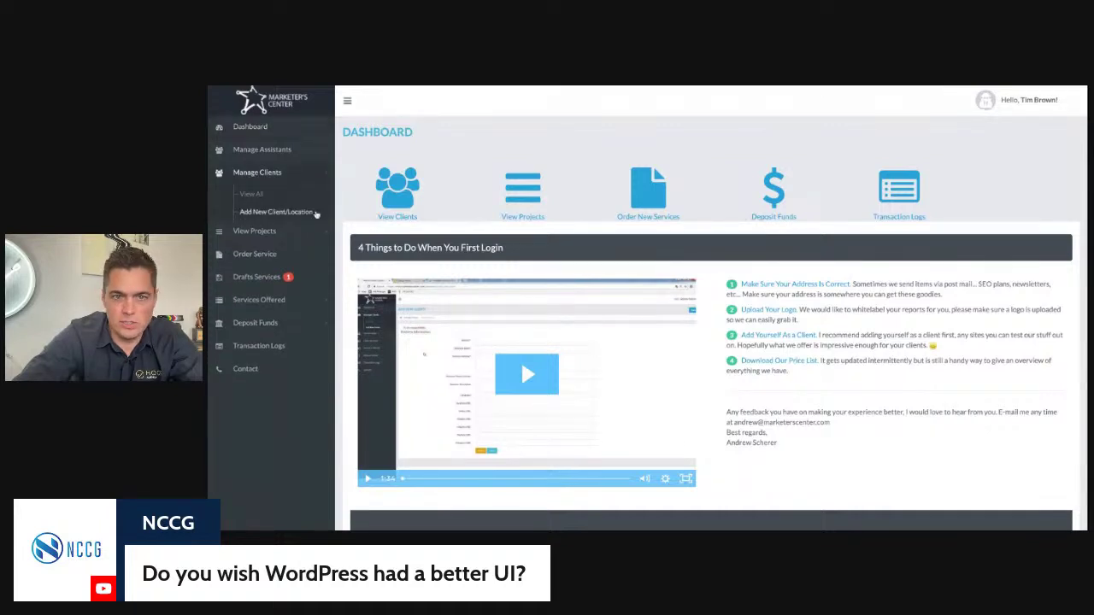
pyautogui.click(261, 212)
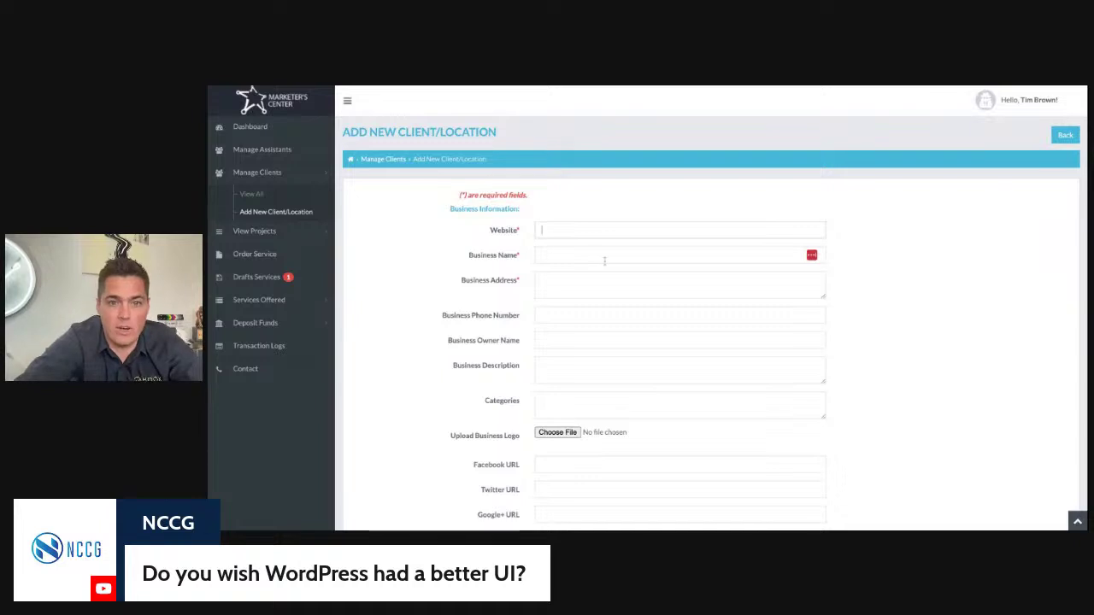
# Step: Enter the client's business address and the name 'Johnny Appleseed Tree Service', then switch to the client's site
pyautogui.scroll(-1, 604, 262)
pyautogui.click(562, 228)
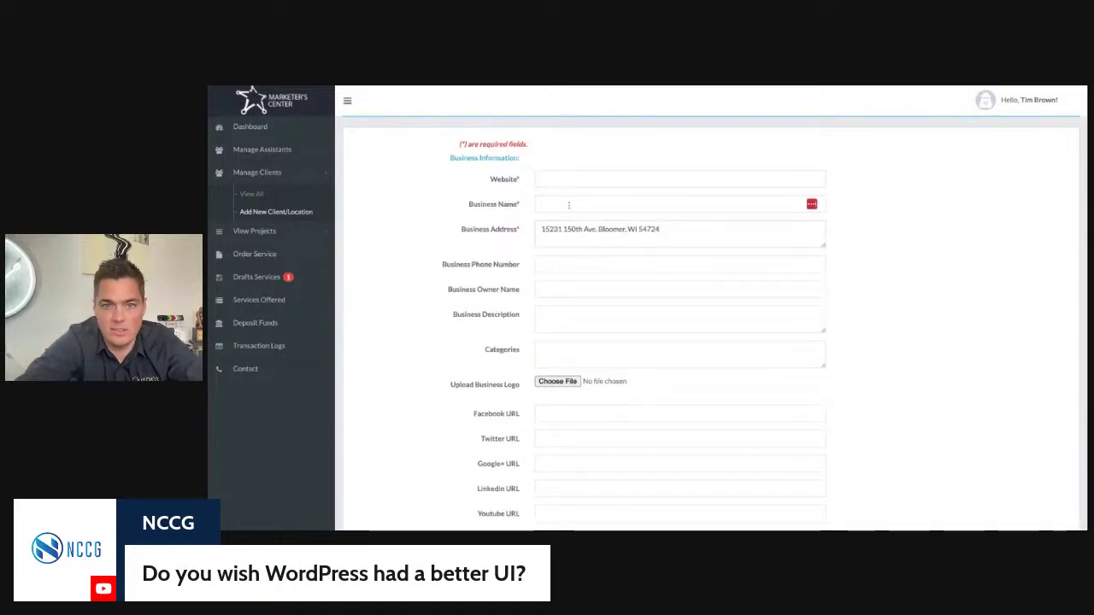
pyautogui.click(570, 202)
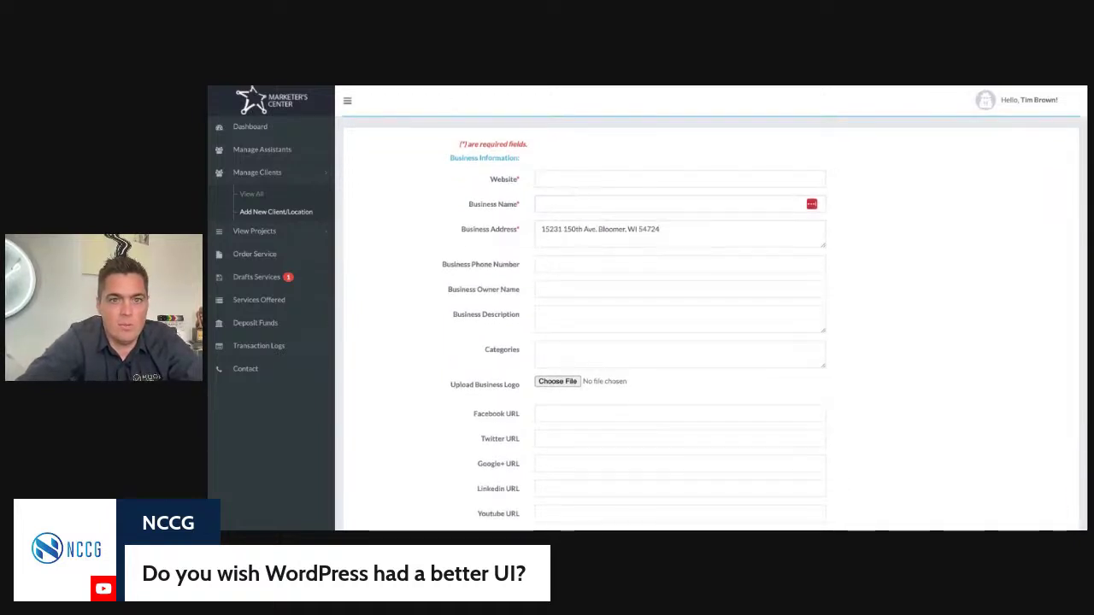
pyautogui.write('Johnny')
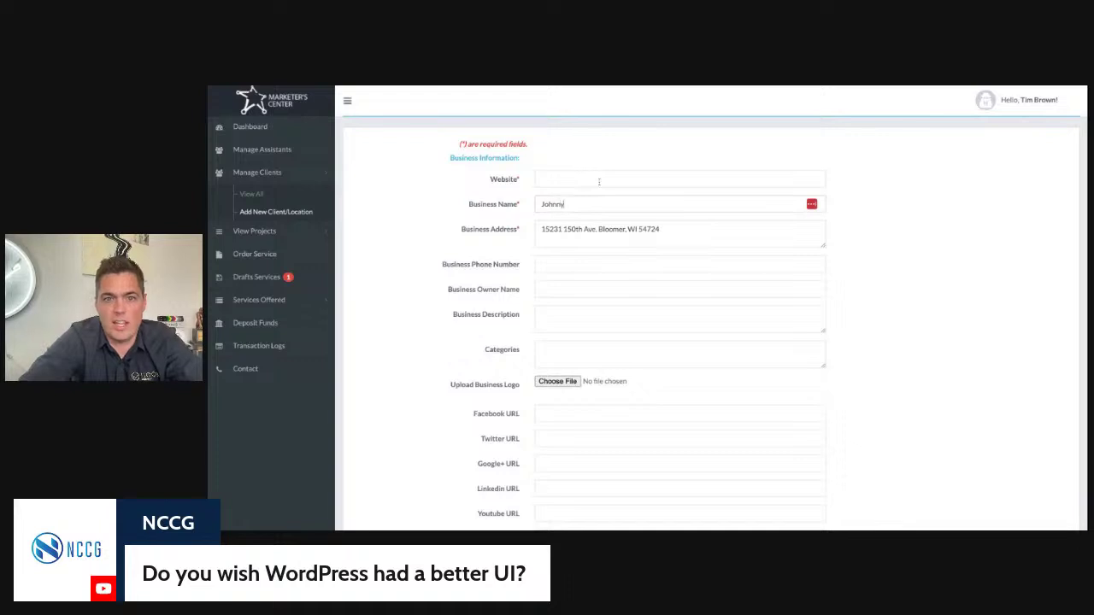
pyautogui.write(' Appleseed Tree Service')
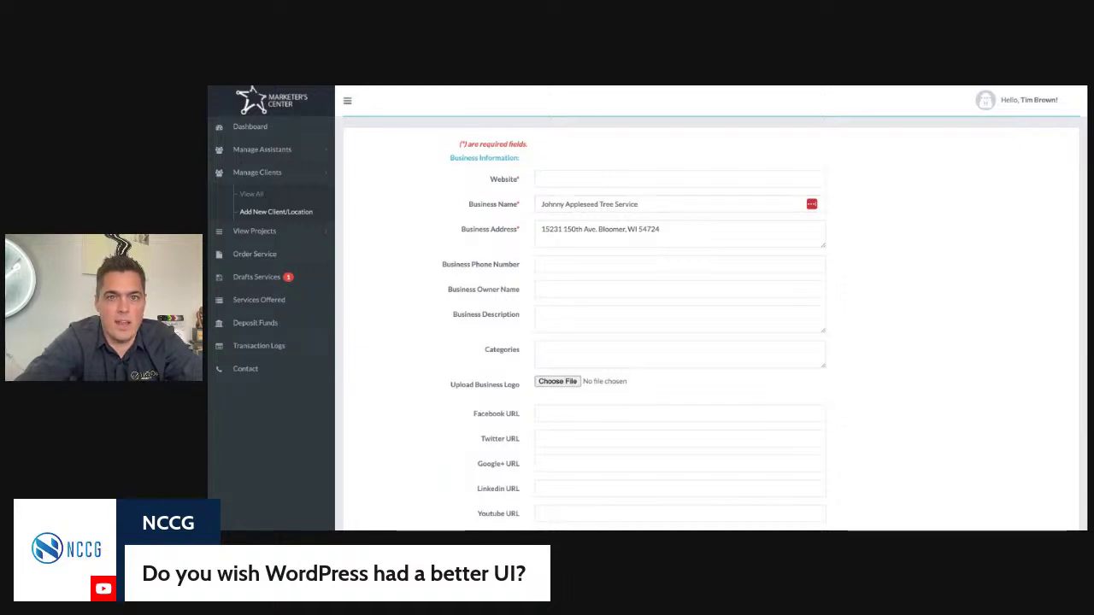
pyautogui.hotkey('ctrl', 'Tab')
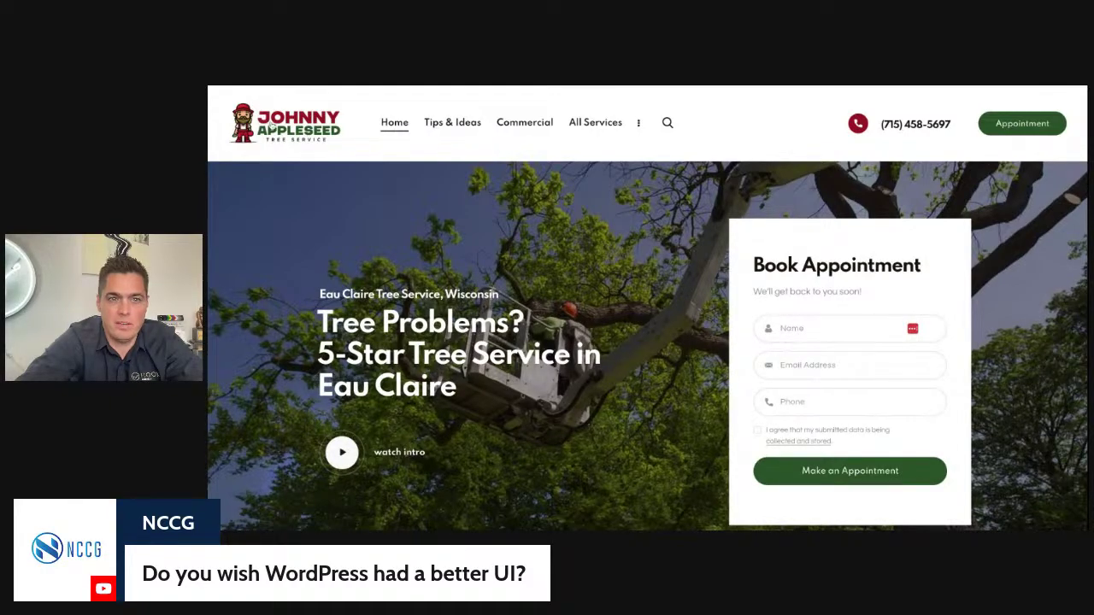
# Step: Copy the business phone number from the Office details in the website footer
pyautogui.scroll(-15, 396, 210)
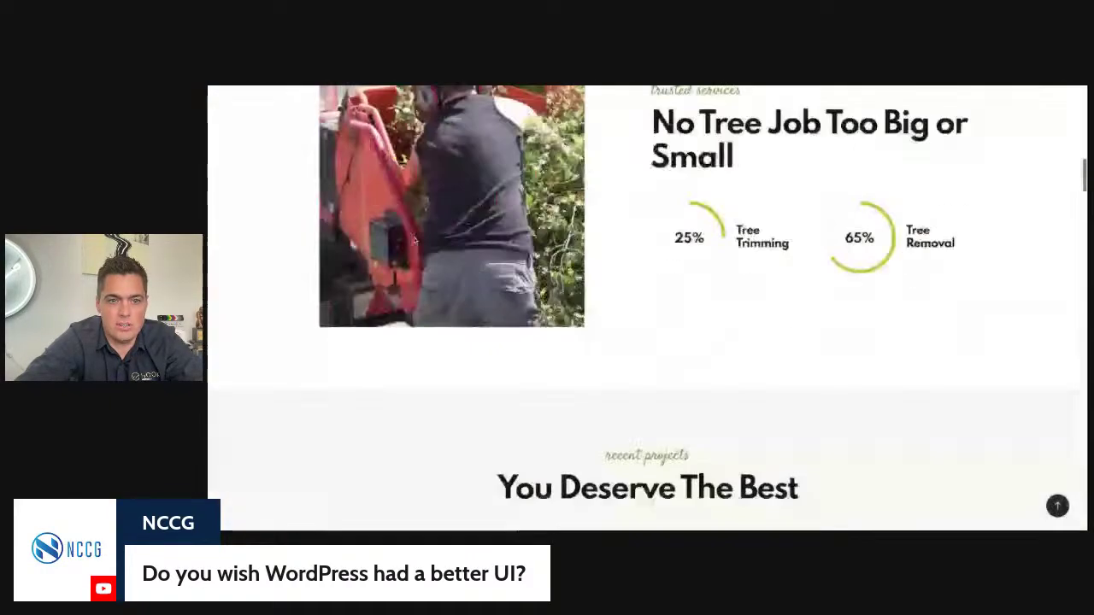
pyautogui.scroll(-10, 415, 241)
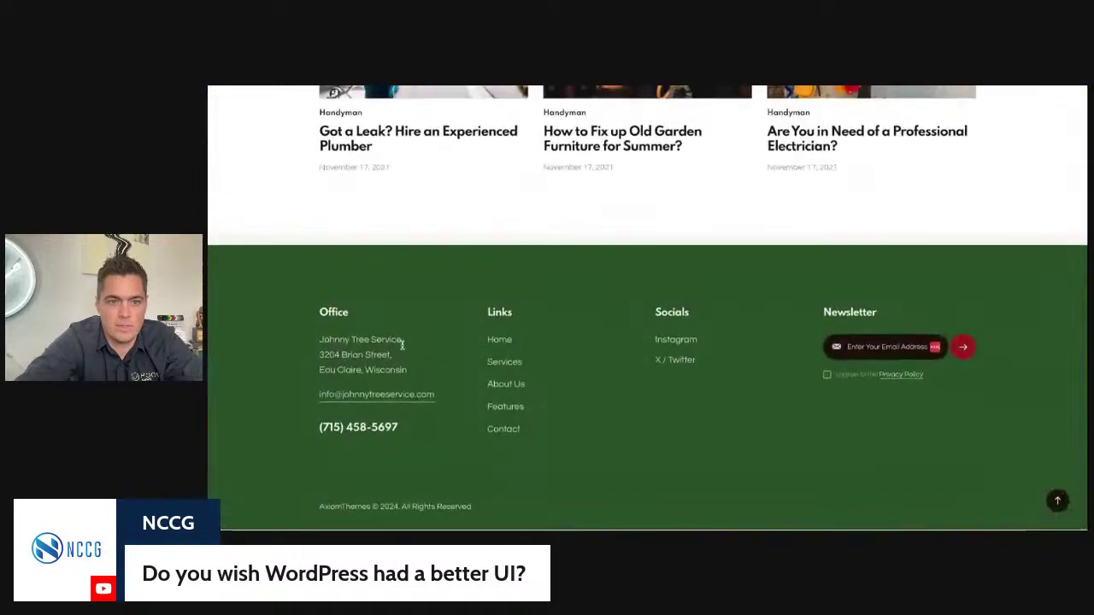
pyautogui.moveTo(409, 373); pyautogui.dragTo(324, 356)
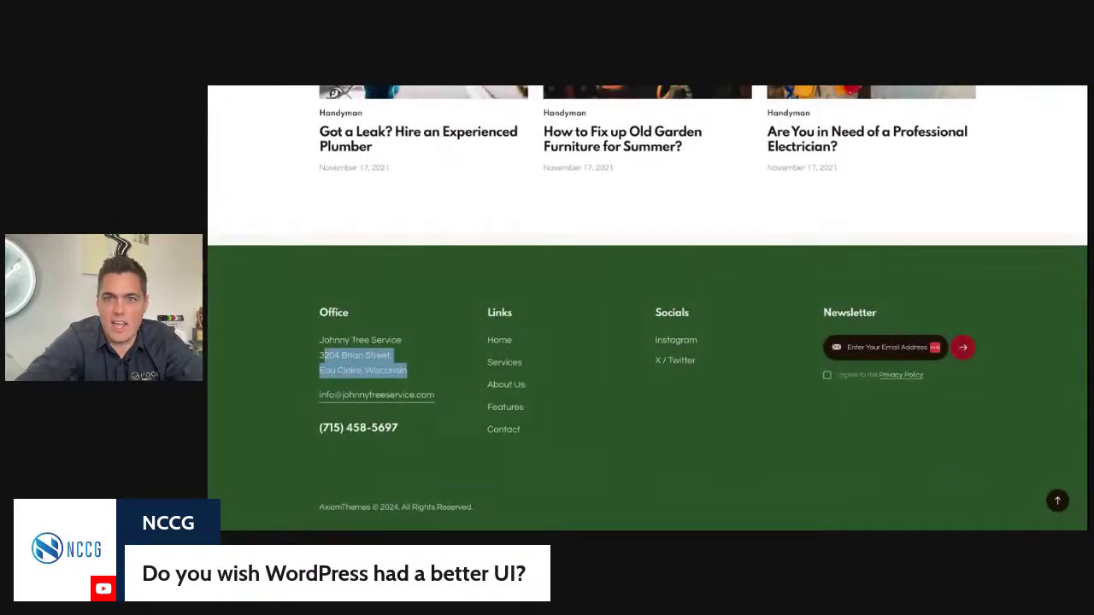
pyautogui.click(412, 445)
pyautogui.tripleClick(410, 430)
pyautogui.hotkey('ctrl', 'c')
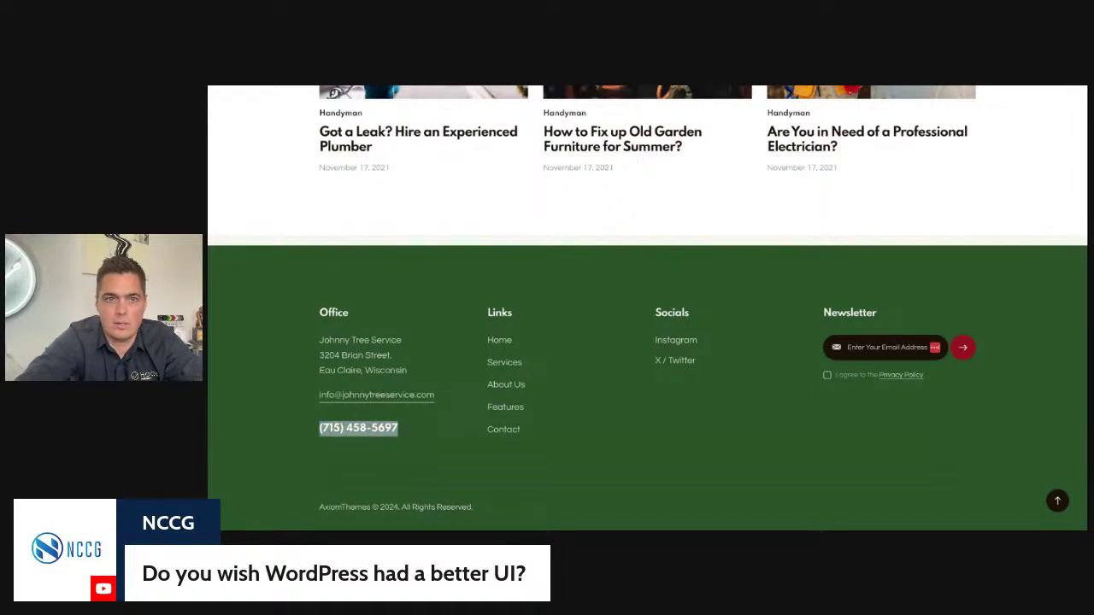
pyautogui.hotkey('alt', 'Tab')
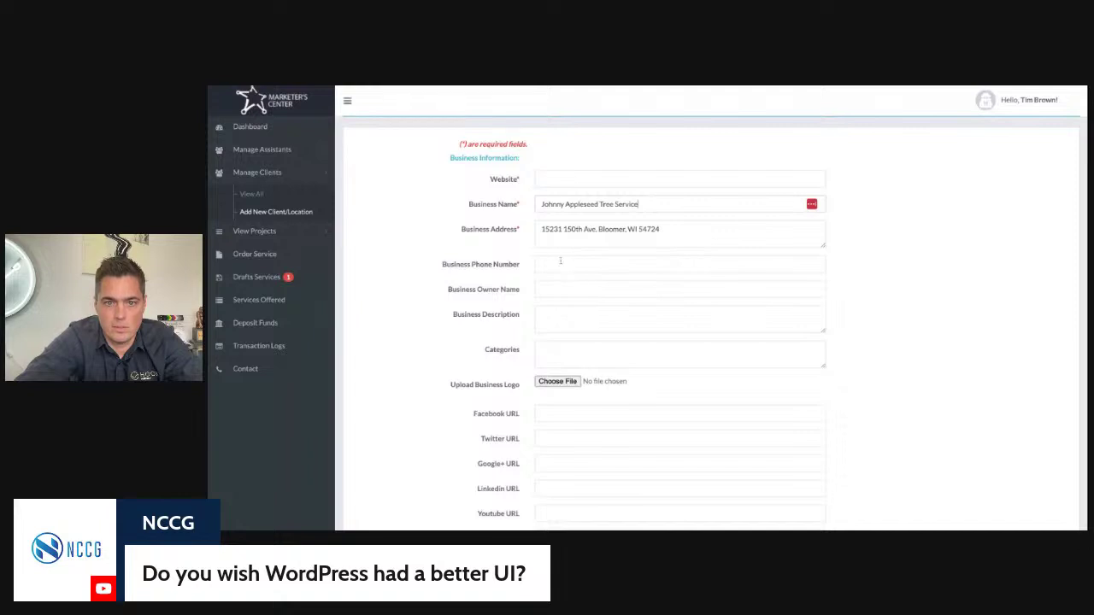
pyautogui.click(560, 264)
pyautogui.hotkey('ctrl', 'v')
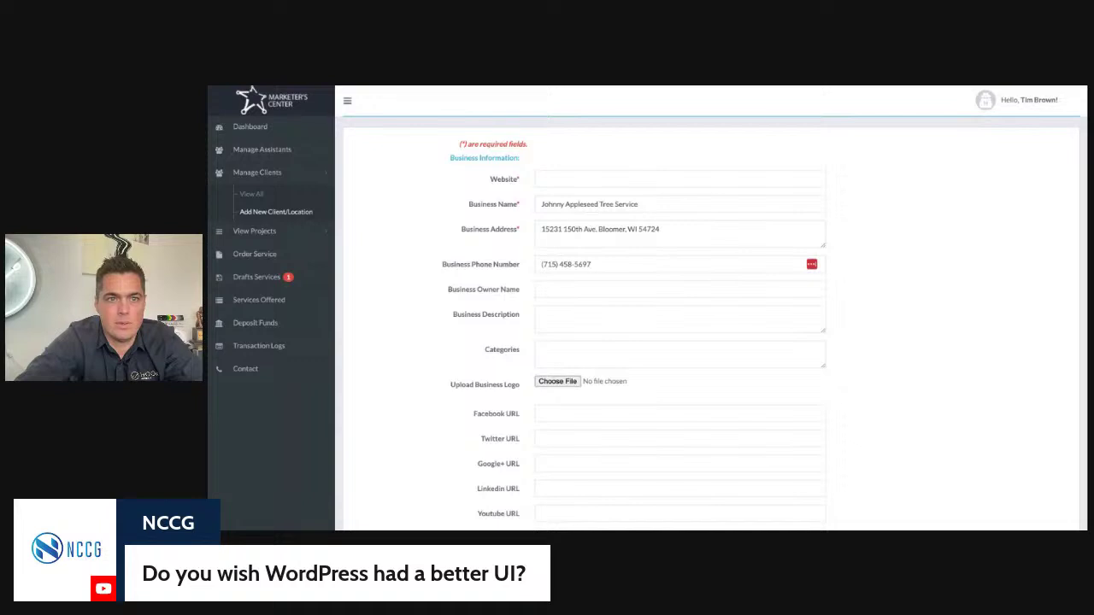
pyautogui.write('https://johnnytreeservice.com/')
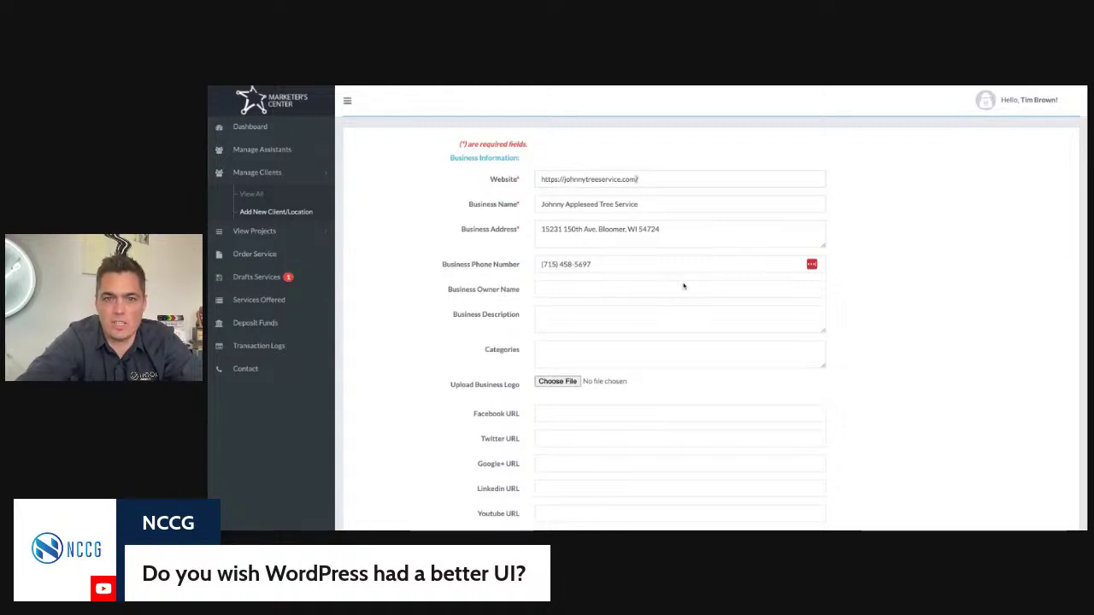
pyautogui.scroll(-1, 681, 283)
pyautogui.scroll(2, 684, 283)
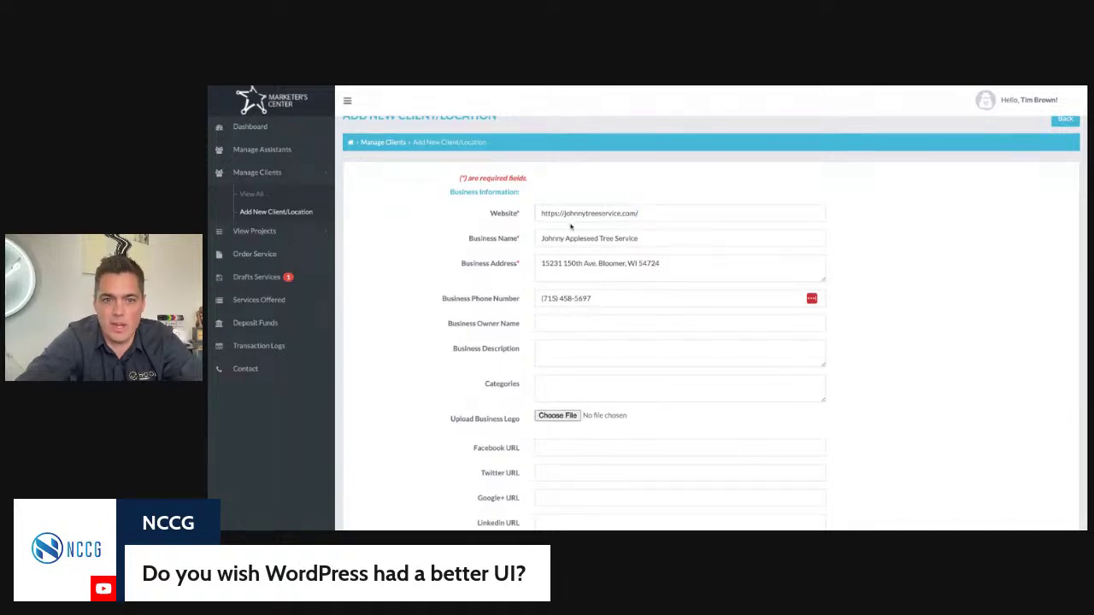
# Step: Enter the business owner's name in the client form
pyautogui.click(572, 327)
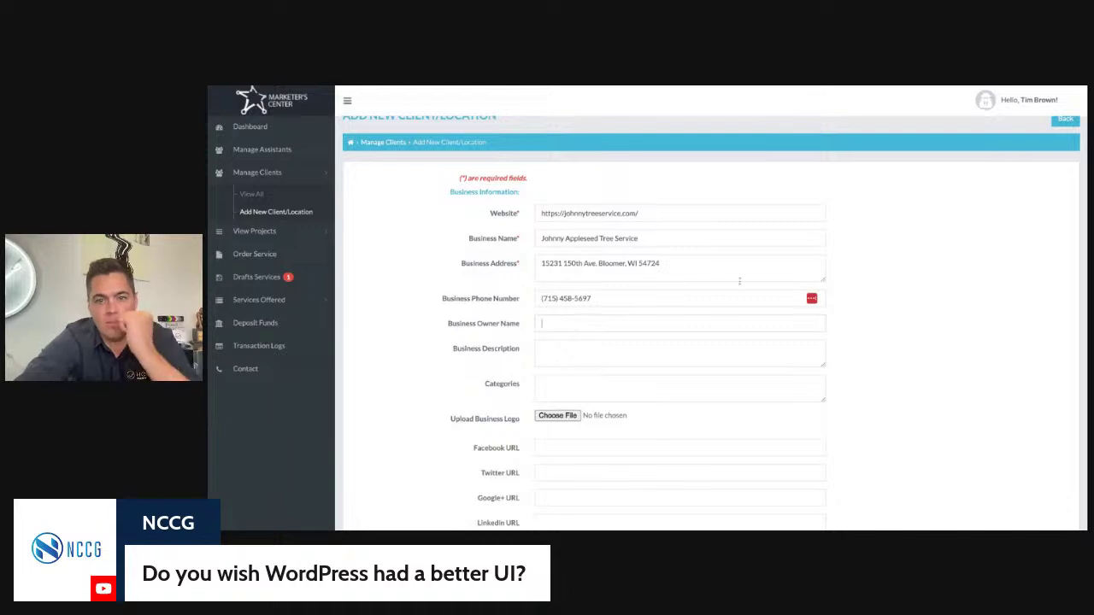
pyautogui.write('T')
pyautogui.write('rown')
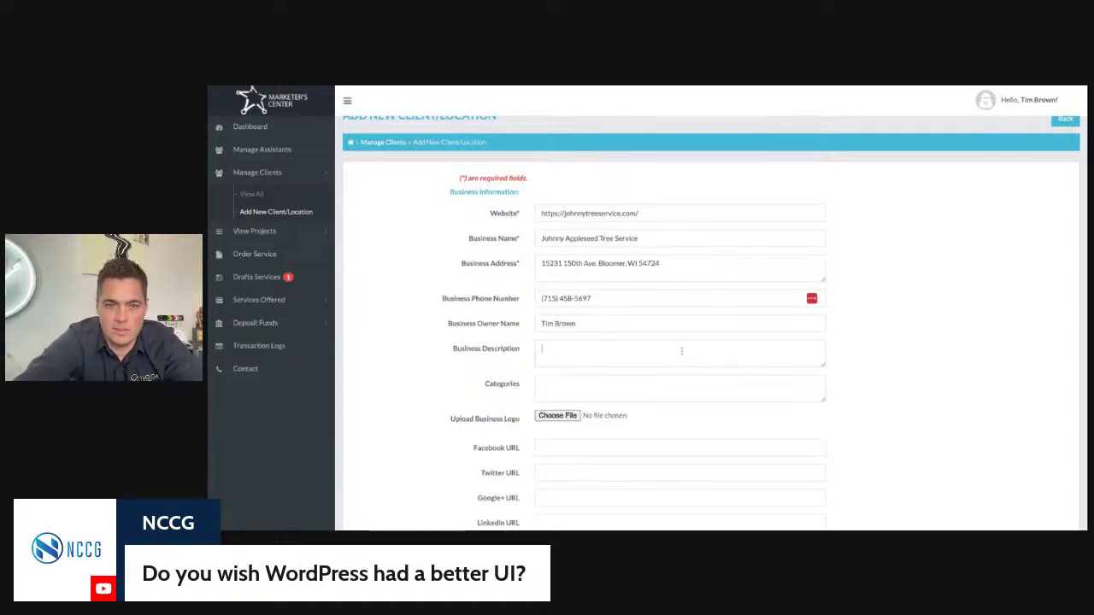
# Step: Attach johnny-appleseed.jpg as the client's business logo
pyautogui.scroll(-3, 684, 350)
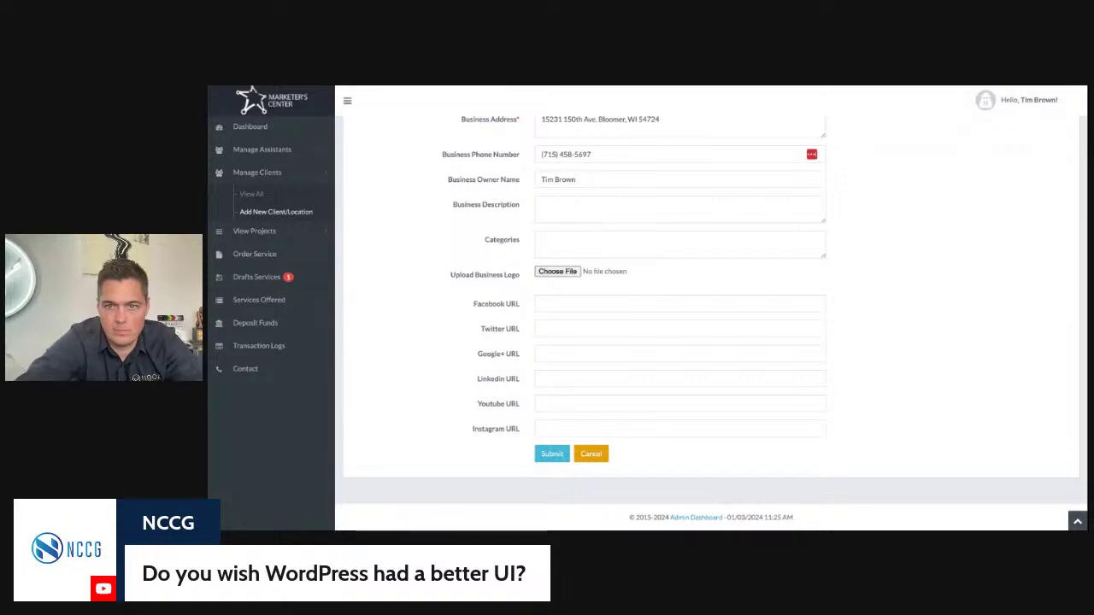
pyautogui.press('Return')
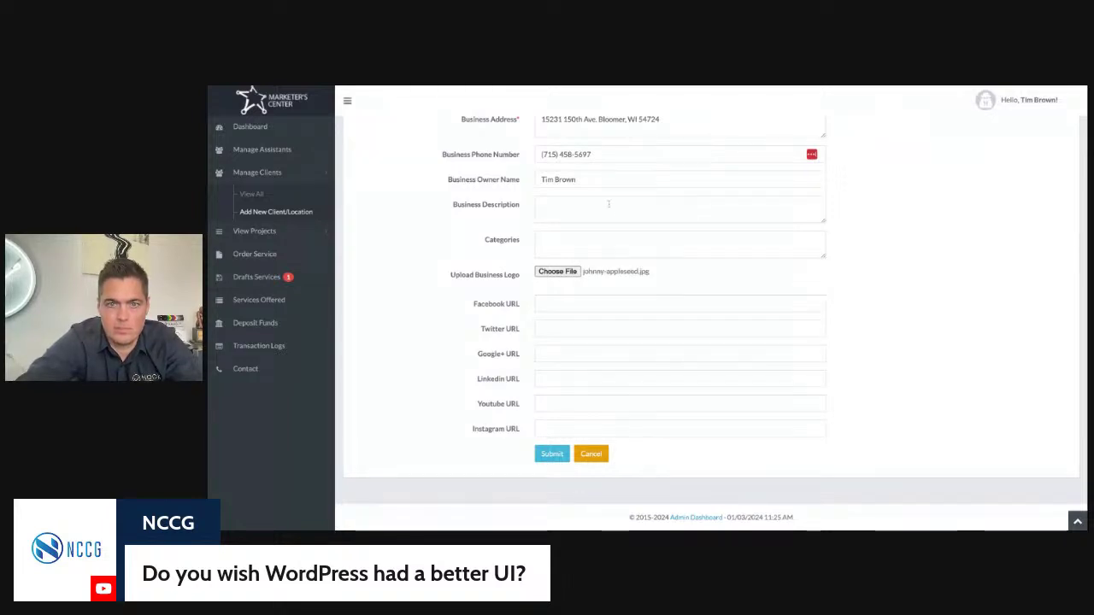
pyautogui.click(609, 203)
# Step: Describe Johnny Appleseed Tree Service as a family-owned tree service company in Eau Claire, Wisconsin
pyautogui.write('John')
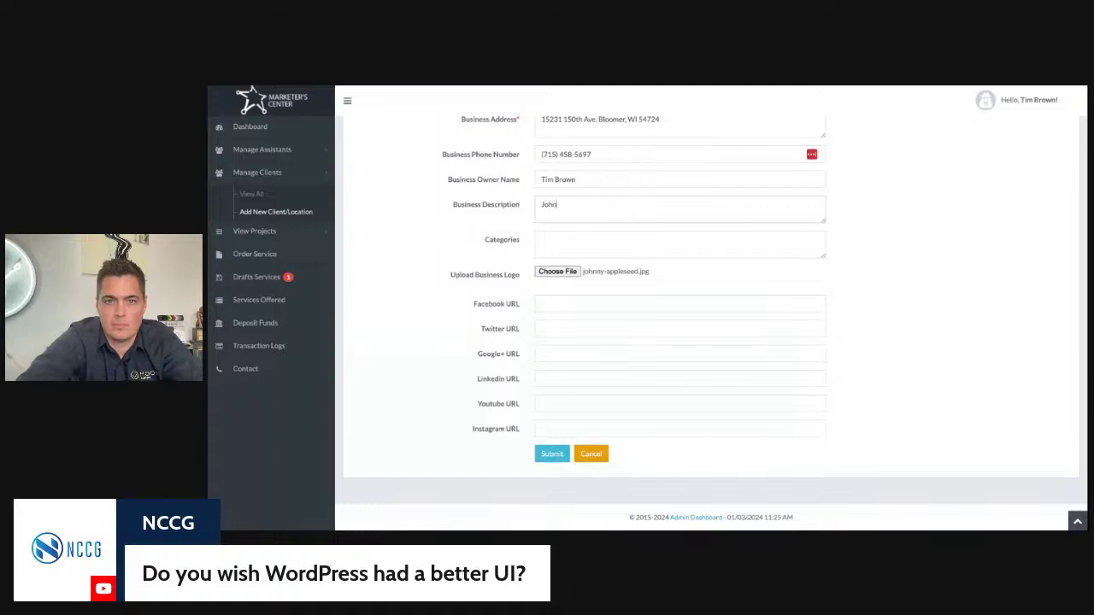
pyautogui.write('ny Apple')
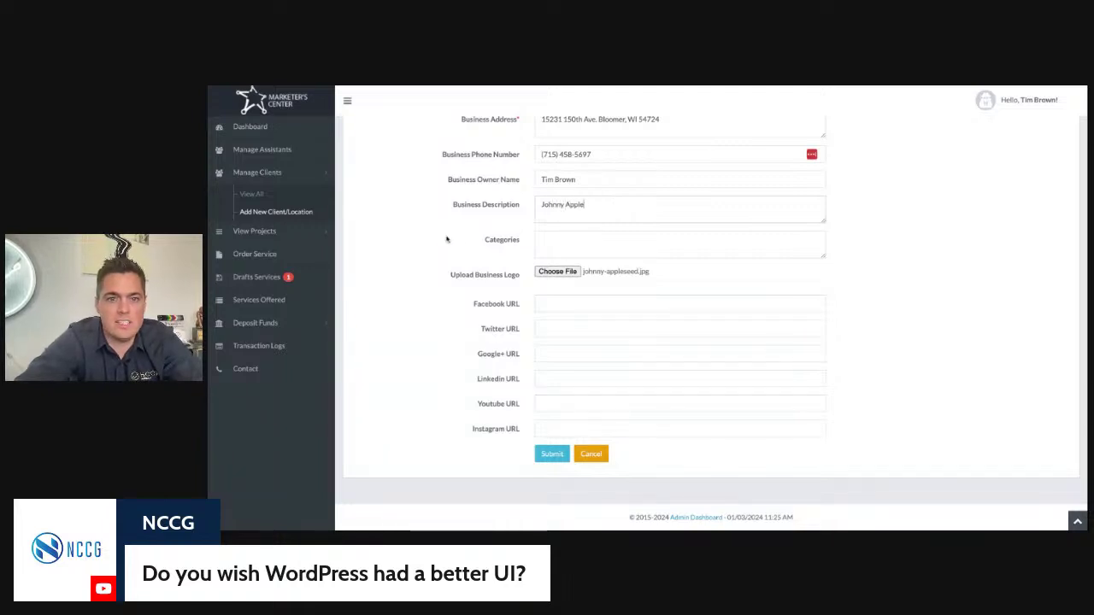
pyautogui.scroll(3, 565, 285)
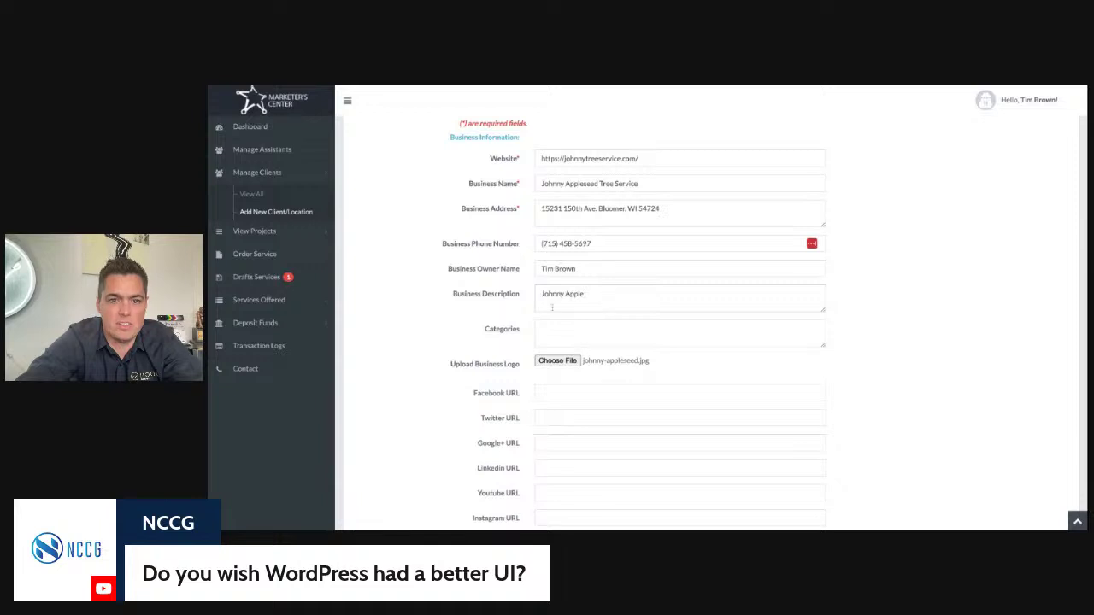
pyautogui.scroll(-1, 487, 294)
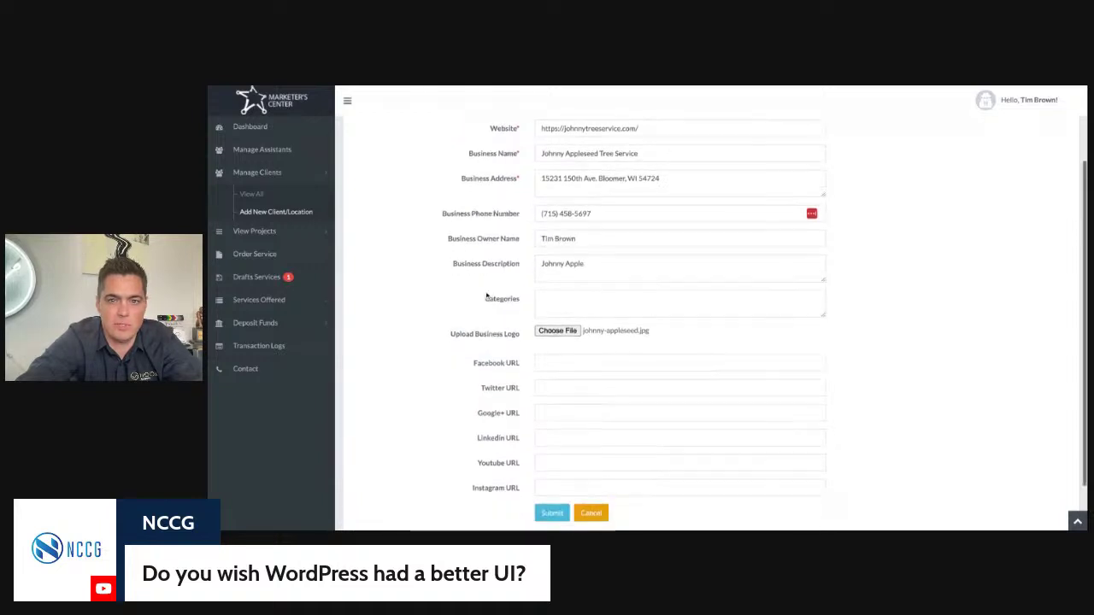
pyautogui.click(621, 267)
pyautogui.write('seed ')
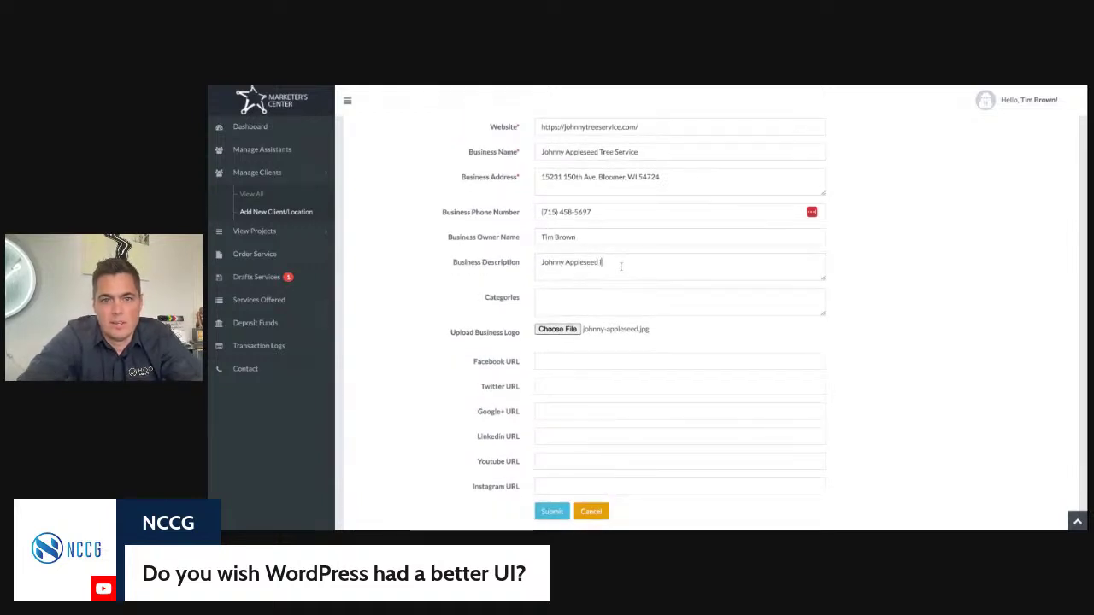
pyautogui.write('Tree Service is a')
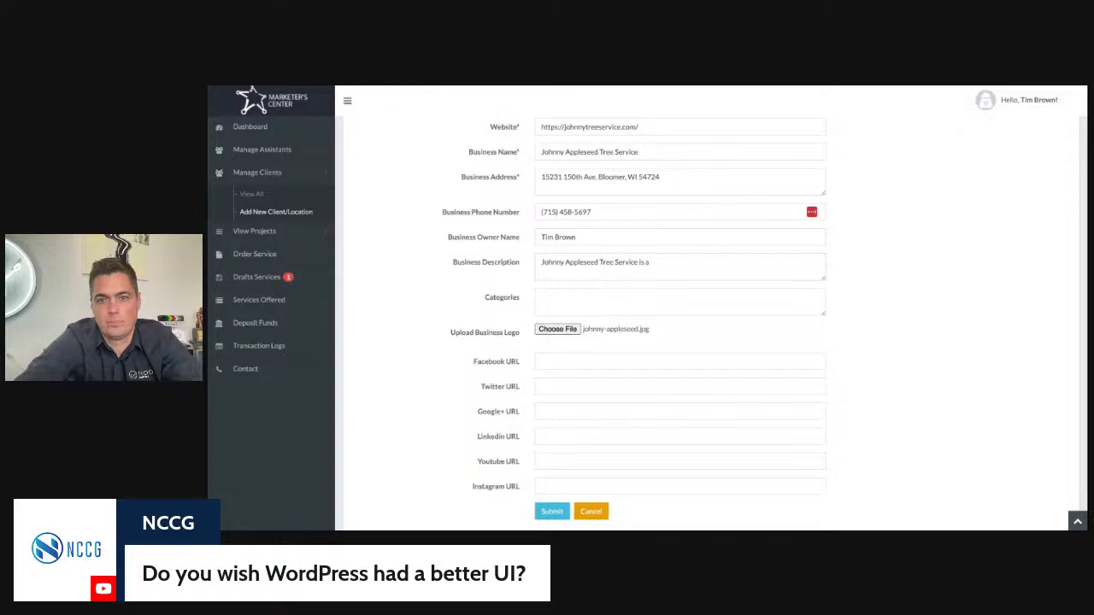
pyautogui.write('family-owned and operated tree company')
pyautogui.press('BackSpace')
pyautogui.press('BackSpace')
pyautogui.press('BackSpace')
pyautogui.press('BackSpace')
pyautogui.press('BackSpace')
pyautogui.press('BackSpace')
pyautogui.press('BackSpace')
pyautogui.write('tree service company out of')
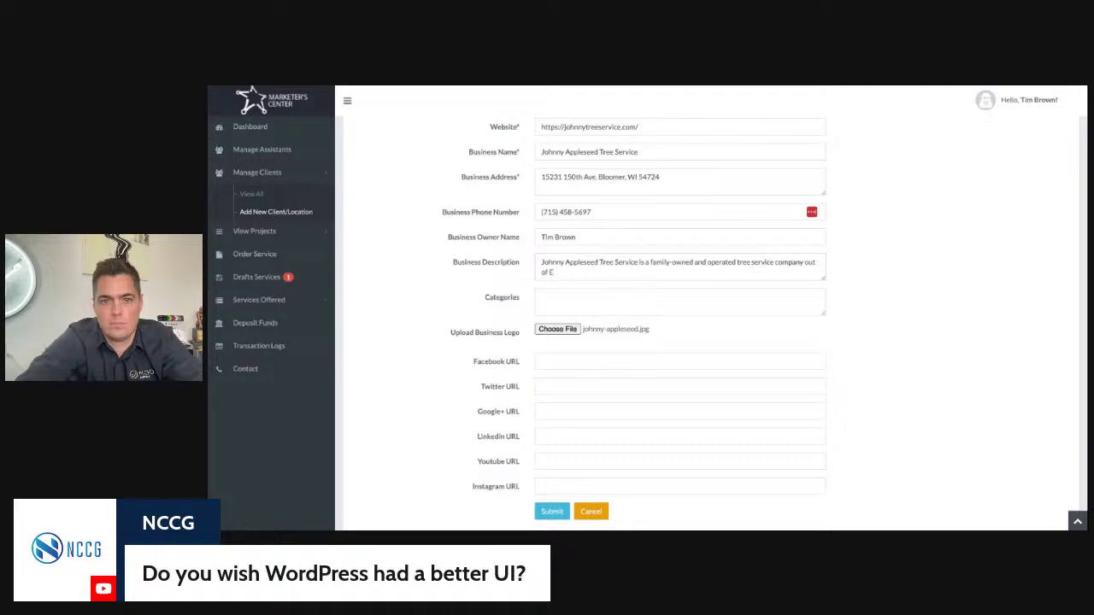
pyautogui.write(' the Eau Cla')
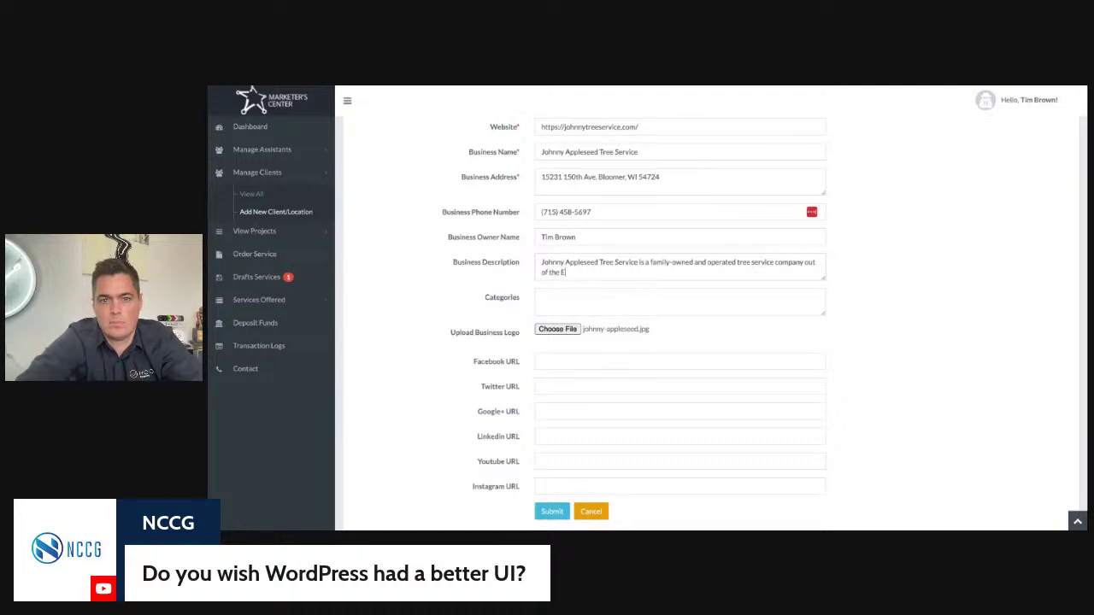
pyautogui.write('ire area in Wisconsi')
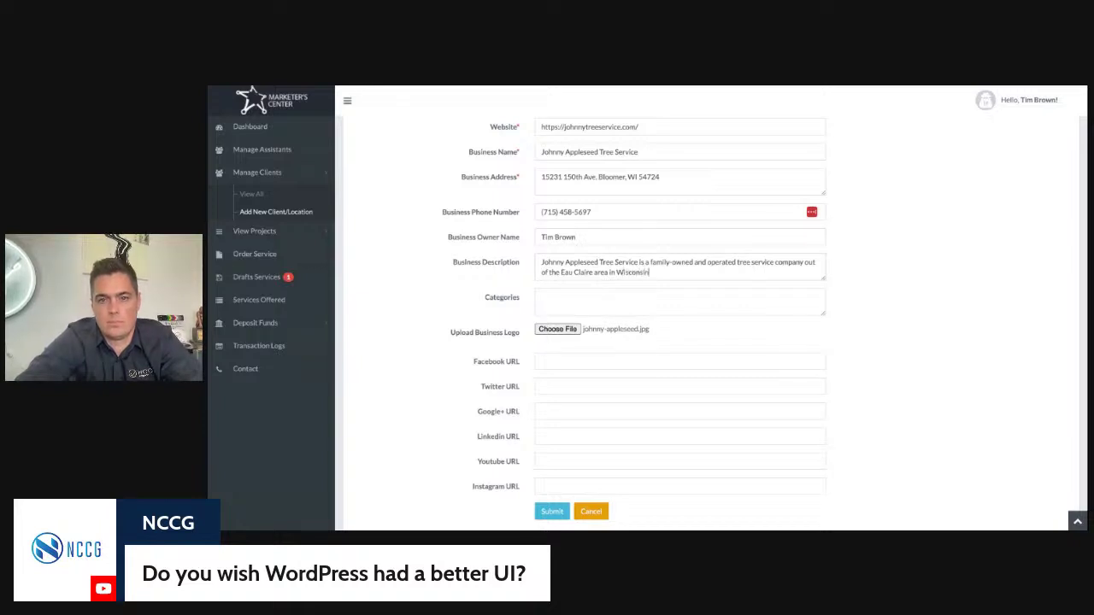
pyautogui.write('n, we s')
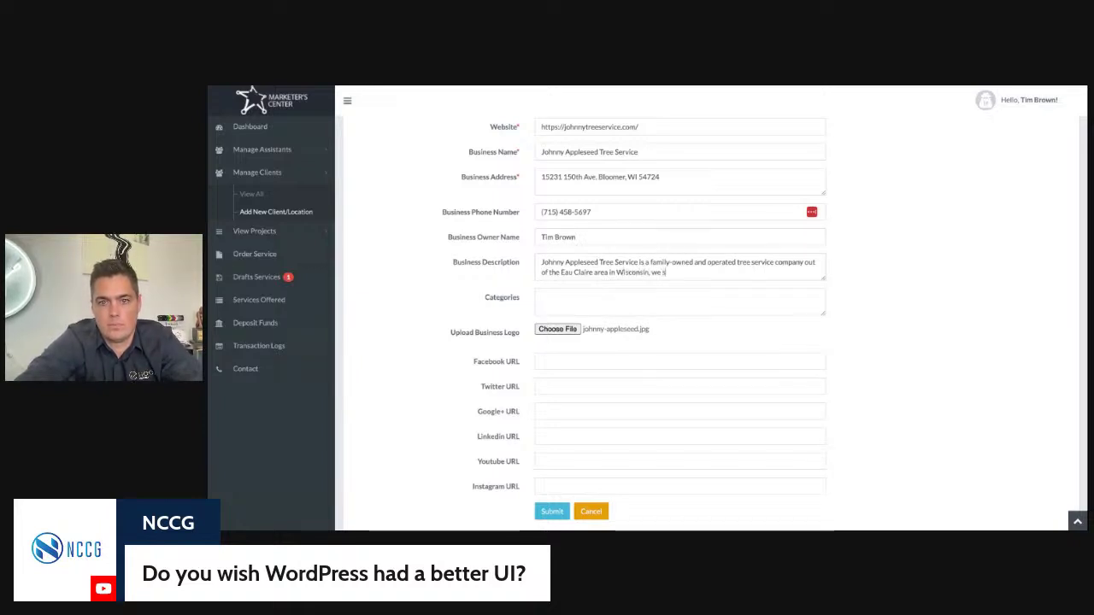
pyautogui.write('erve not only')
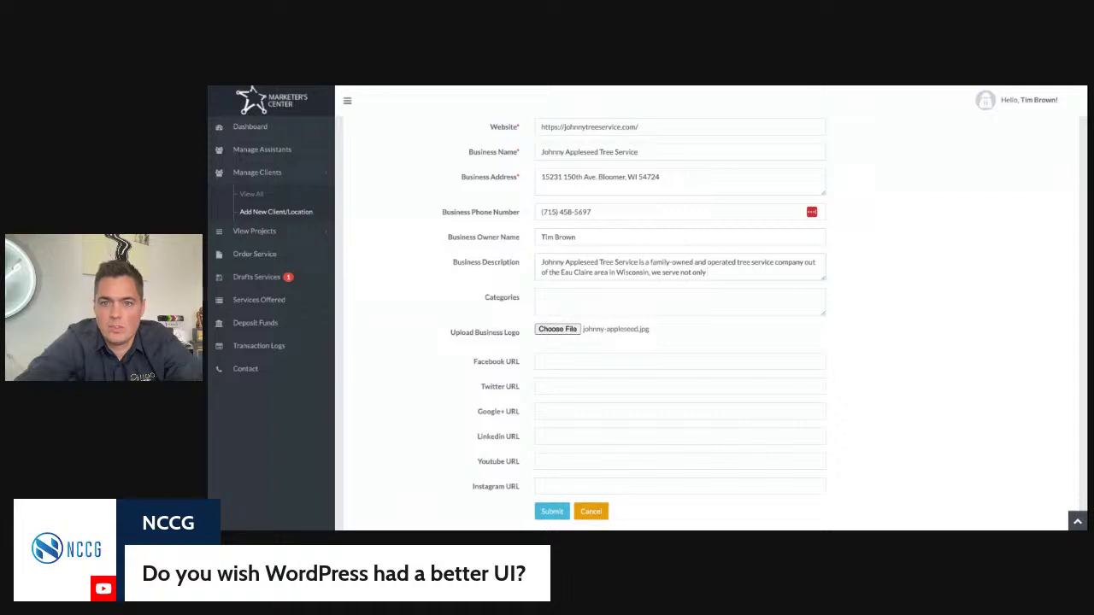
# Step: Continue the description about caring for clients' tree problems, removing the trailing words
pyautogui.write('m')
pyautogui.write(' take care of')
pyautogui.write(' our clients tree')
pyautogui.write(' problems and tree')
pyautogui.write(' care, but')
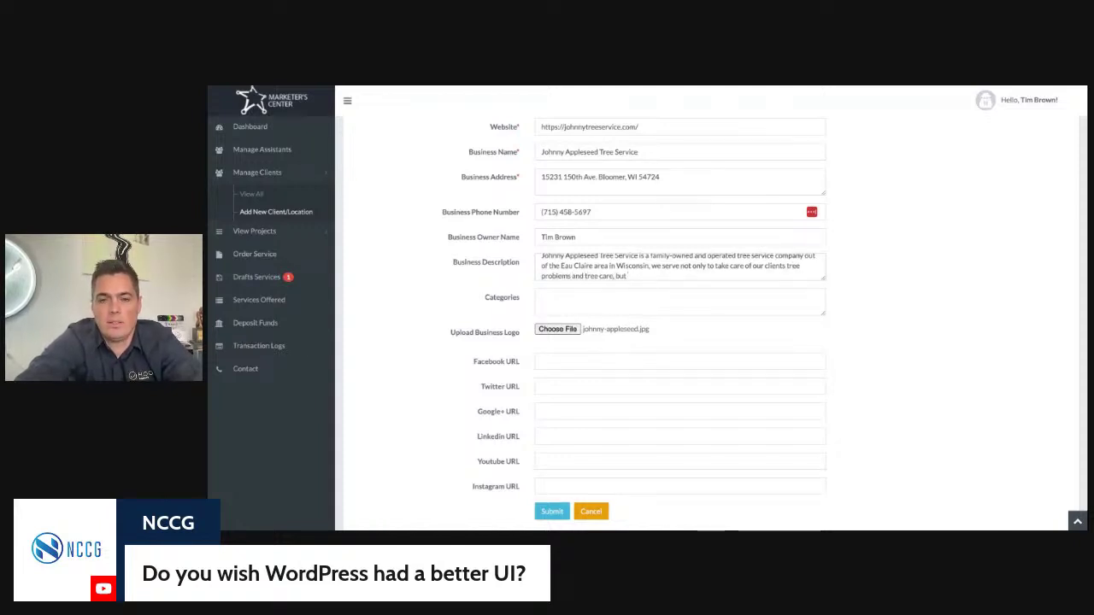
pyautogui.write(' to make their lives')
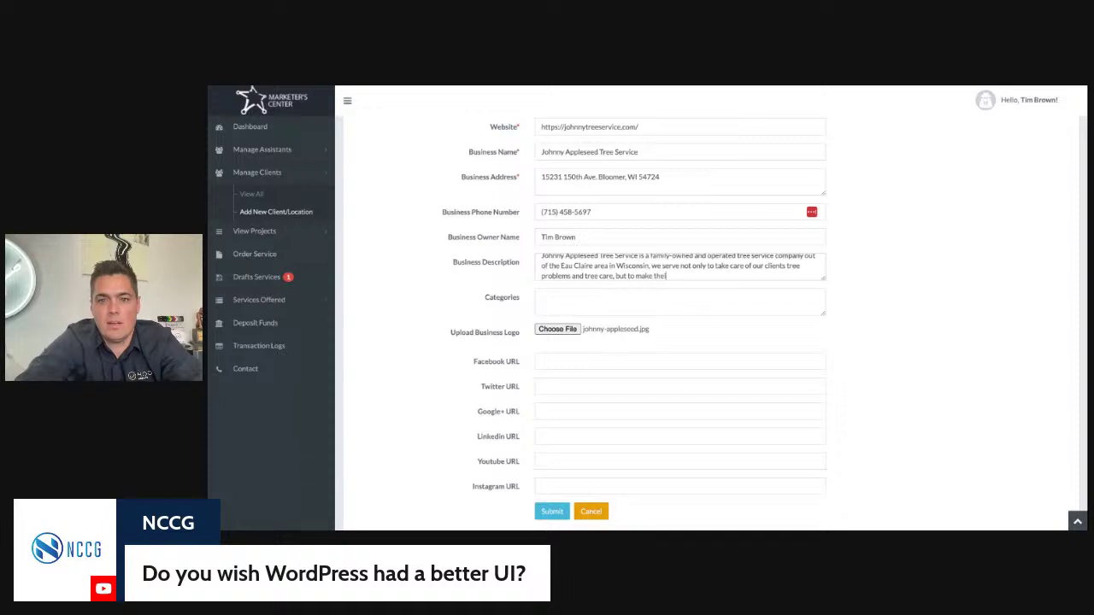
pyautogui.write(' ease')
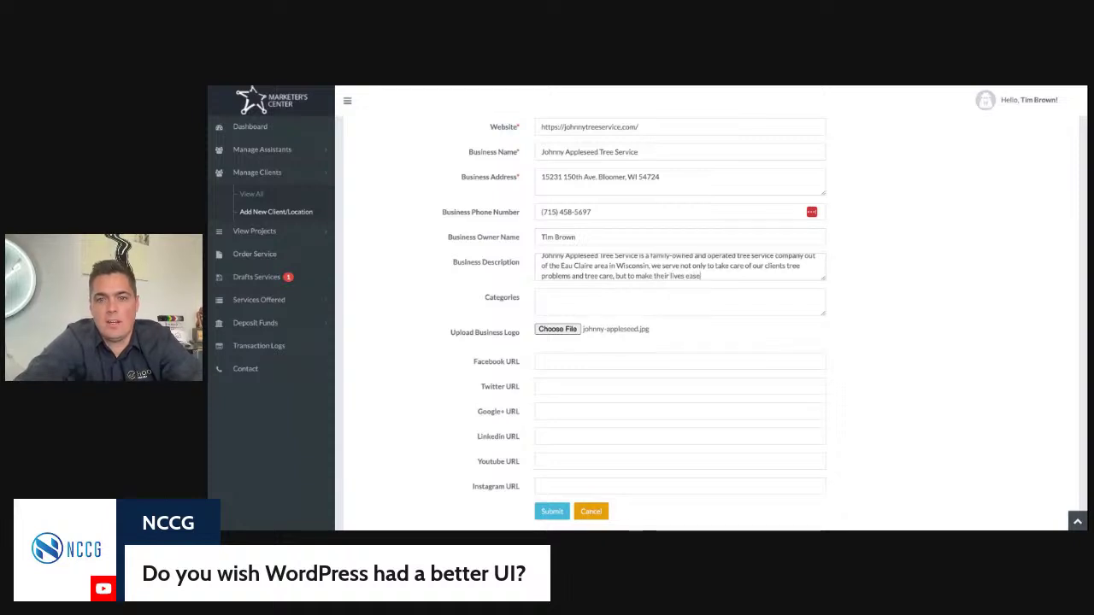
pyautogui.write('rr by')
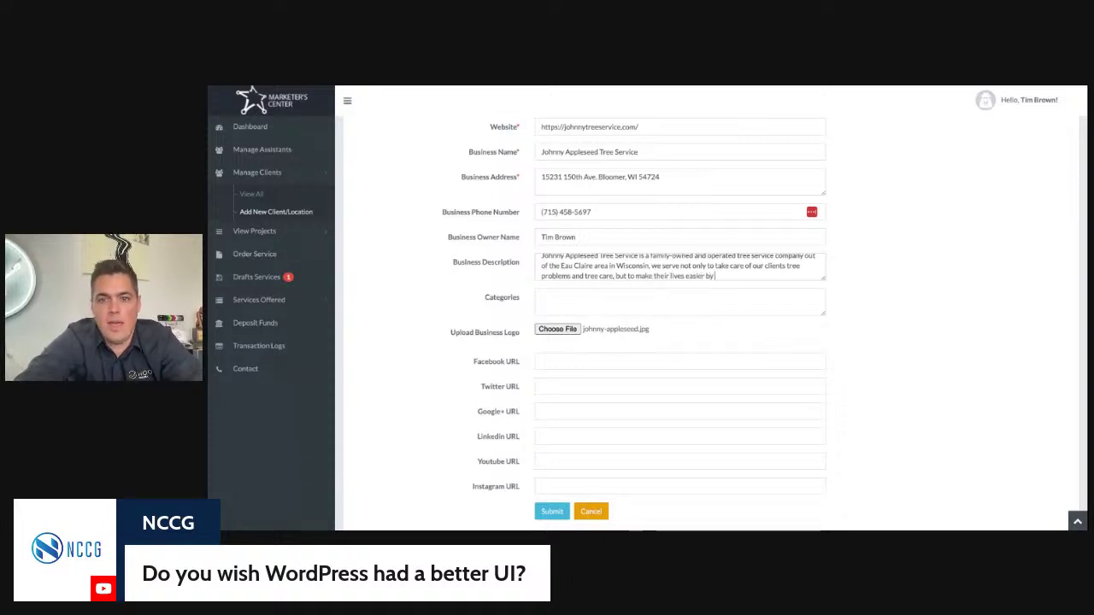
pyautogui.write(' making our serv')
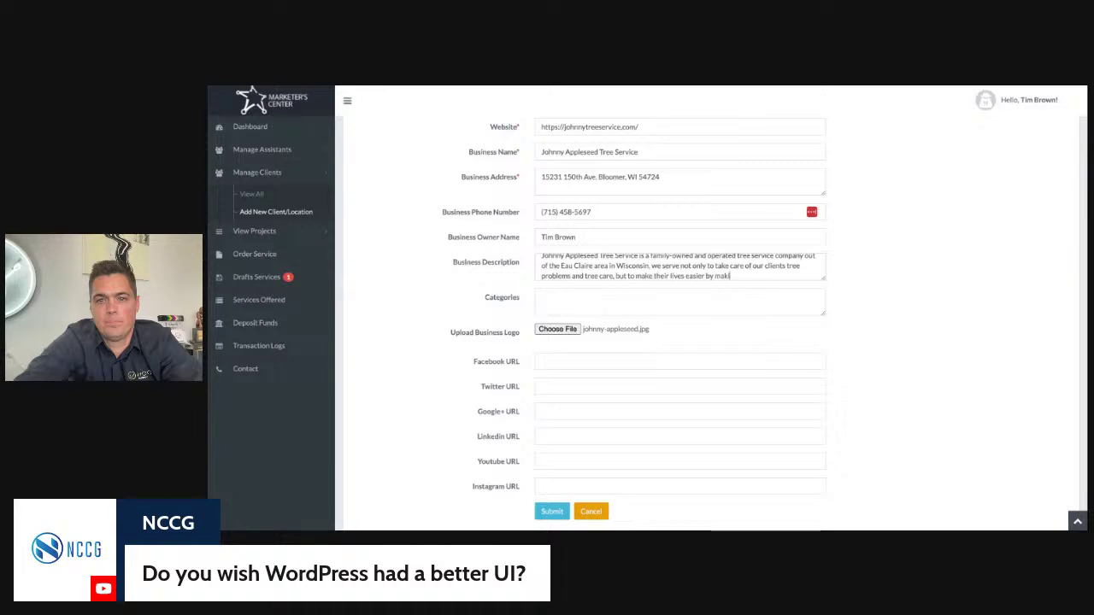
pyautogui.write('ice super eas')
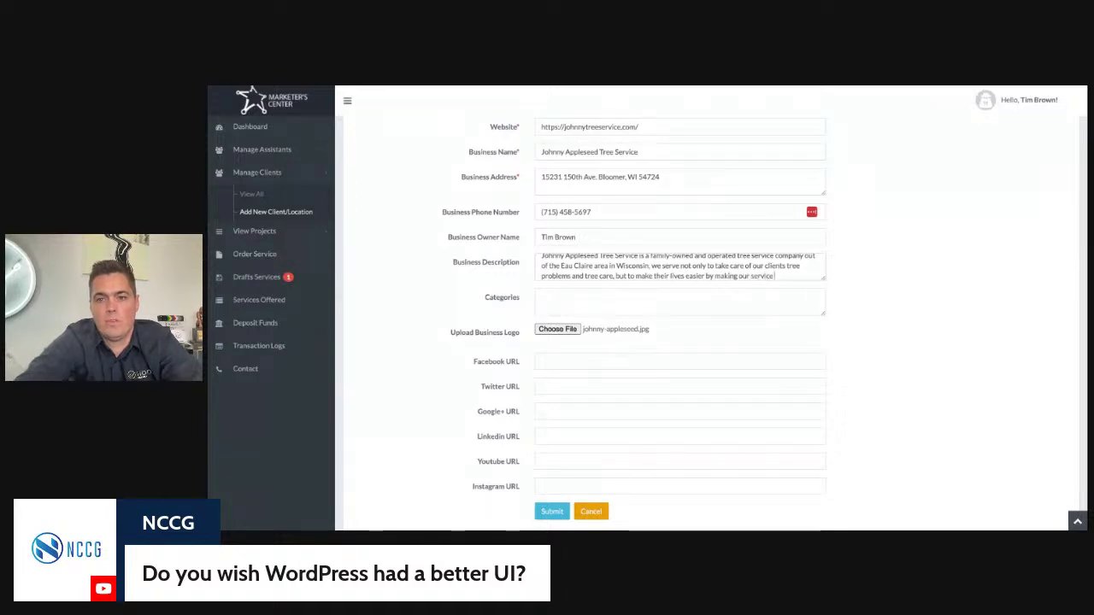
pyautogui.write('y to')
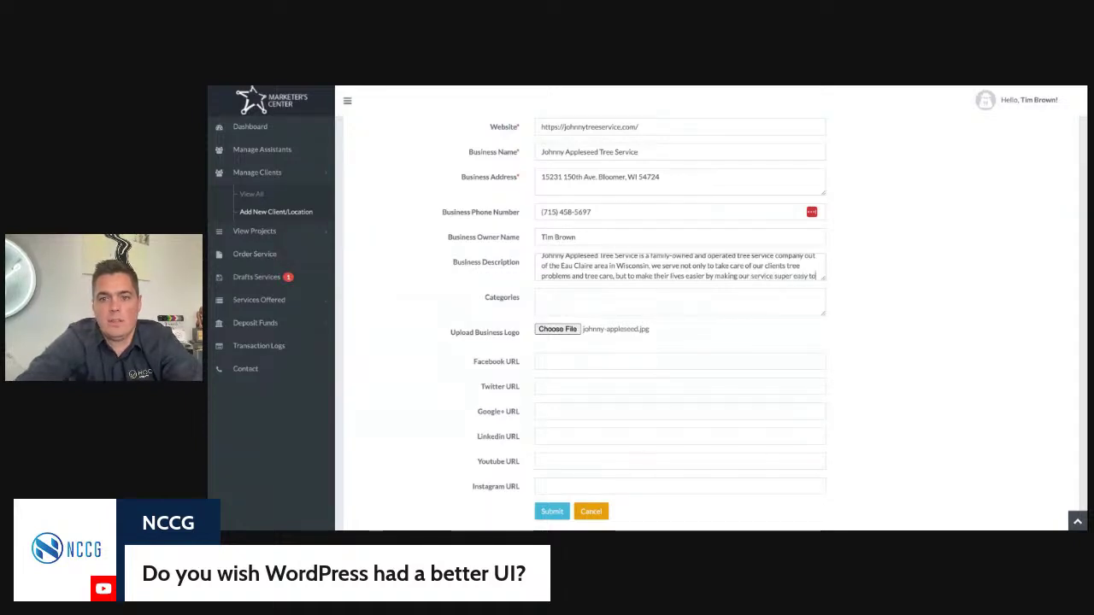
pyautogui.write(' schedule, an')
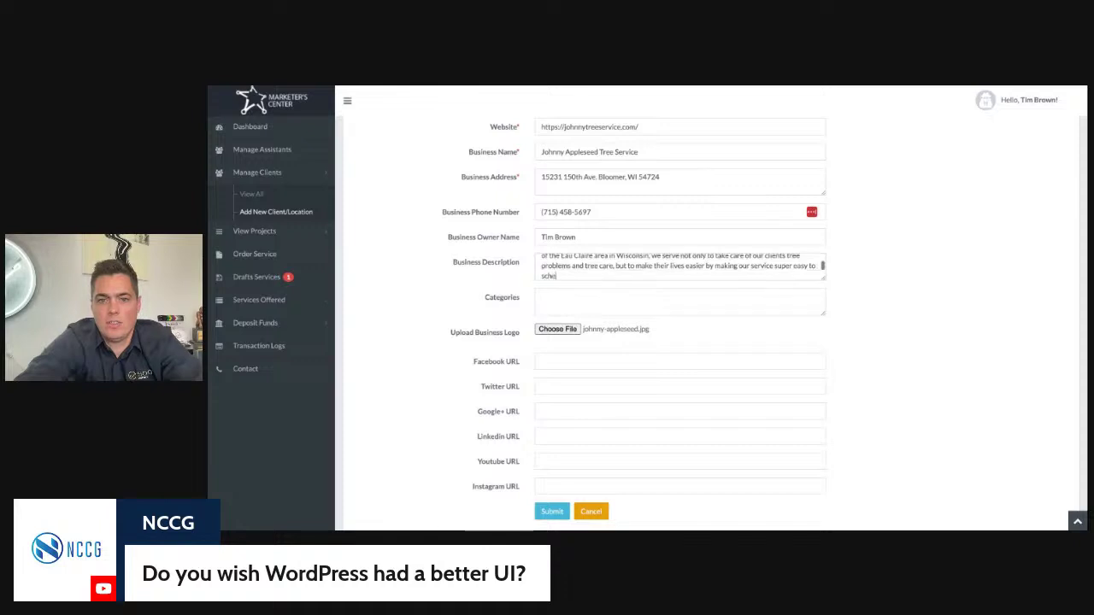
pyautogui.write('d')
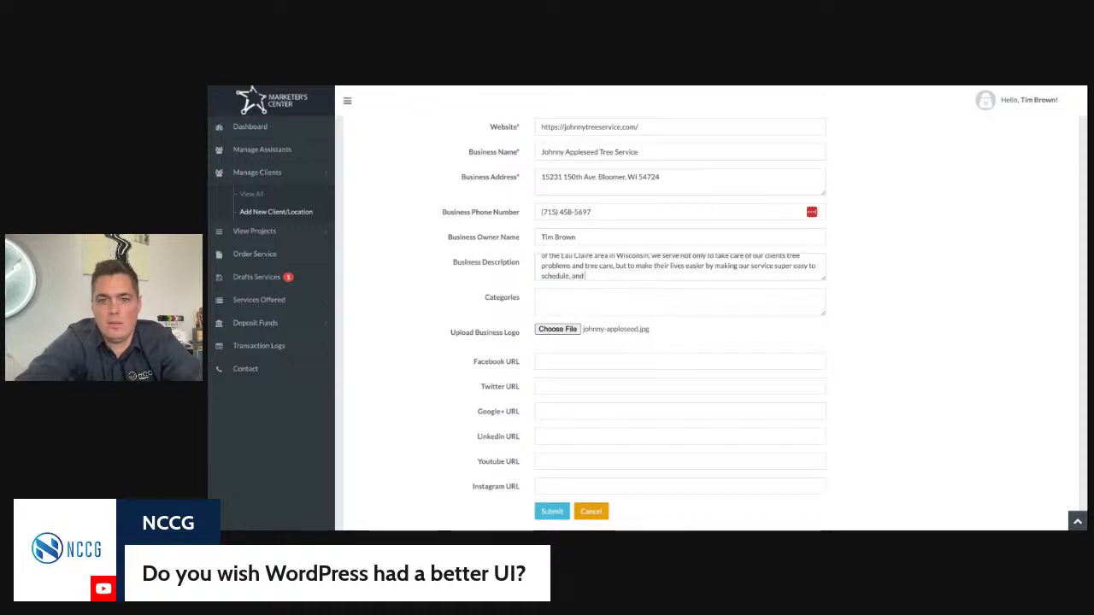
pyautogui.write(' through recurring tree care services. For')
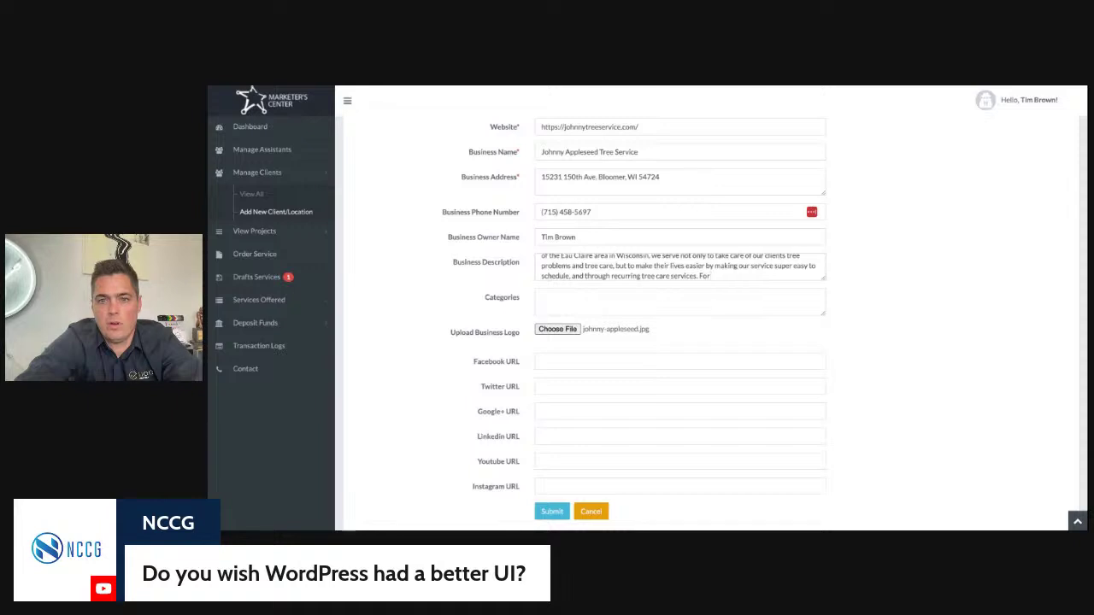
pyautogui.write(' families with busy')
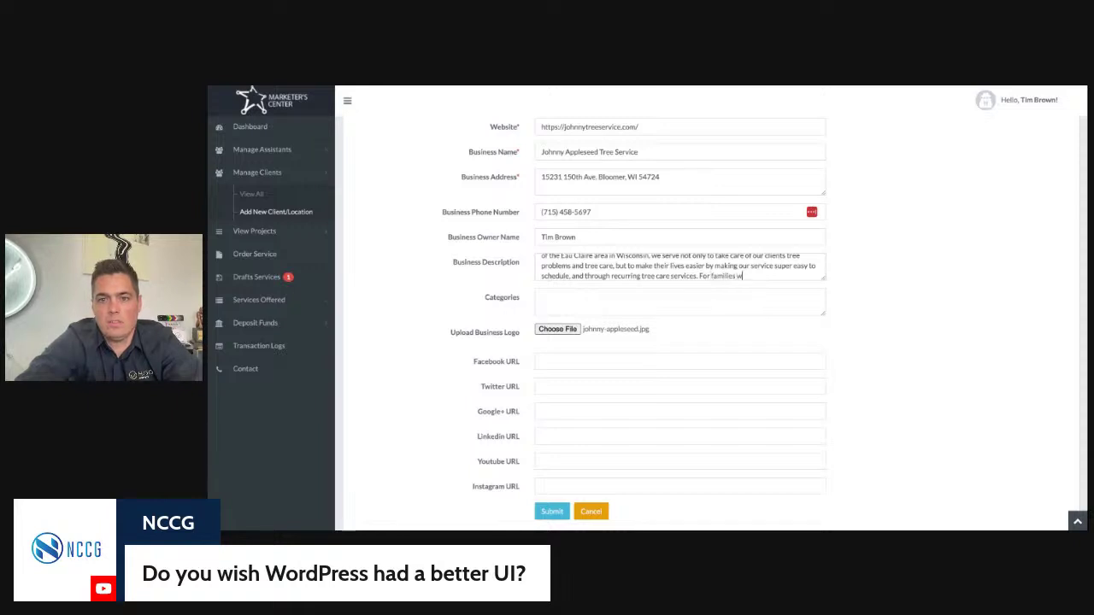
pyautogui.write(' lives, who wan')
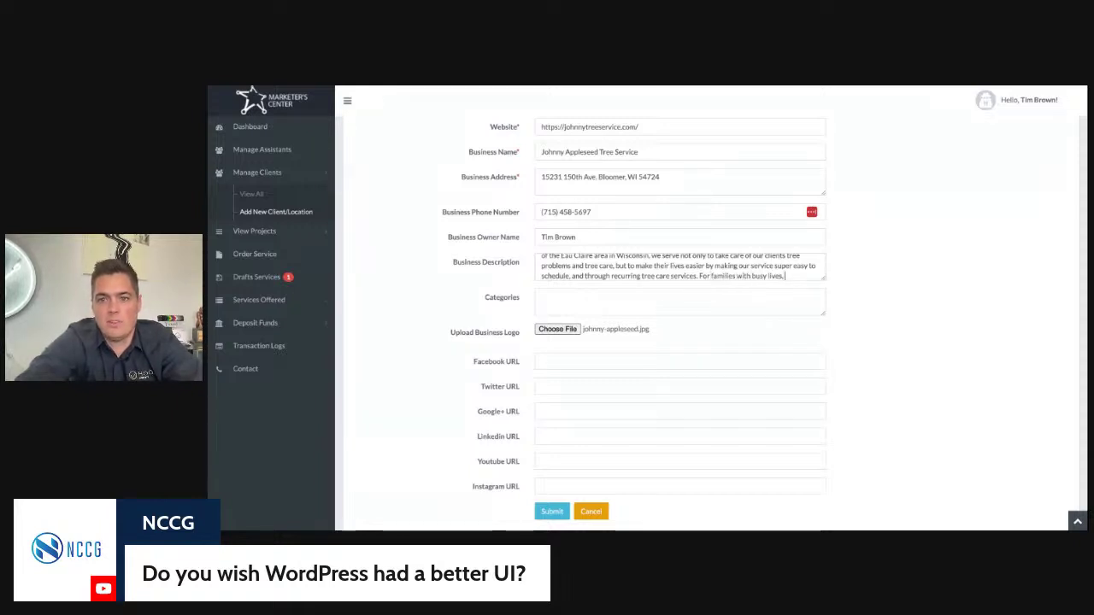
pyautogui.write('t to make th')
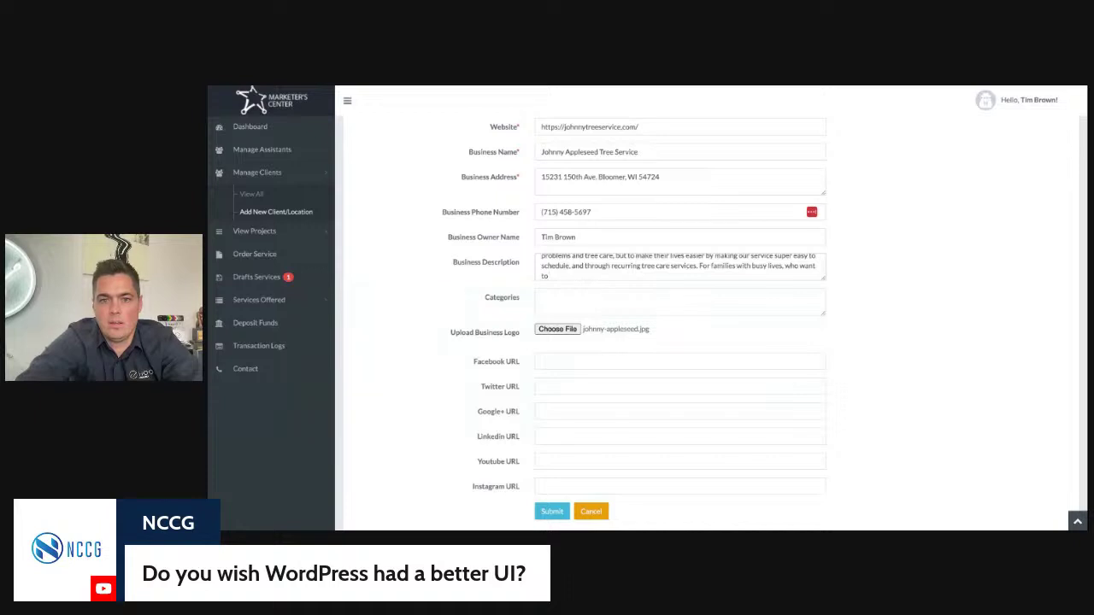
pyautogui.write('eir')
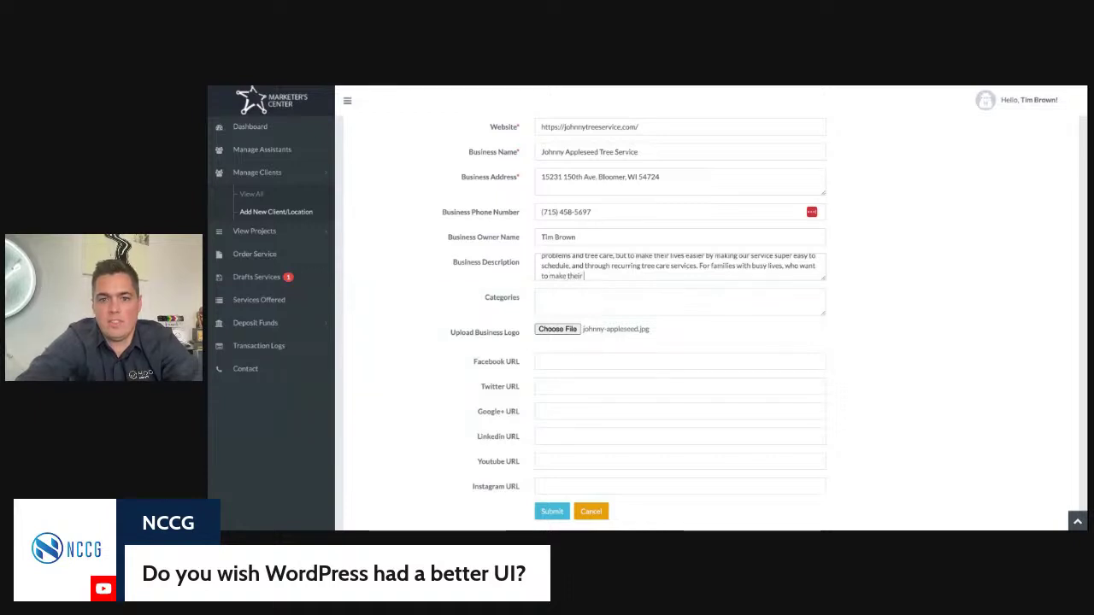
pyautogui.write(' lives easier, and')
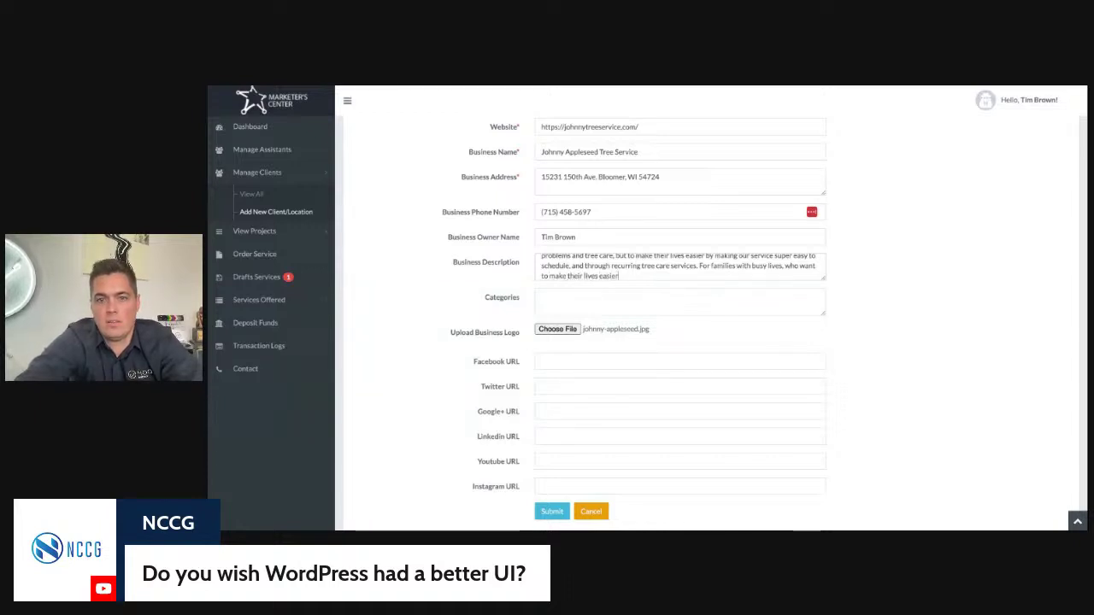
pyautogui.write(' make sure their trees')
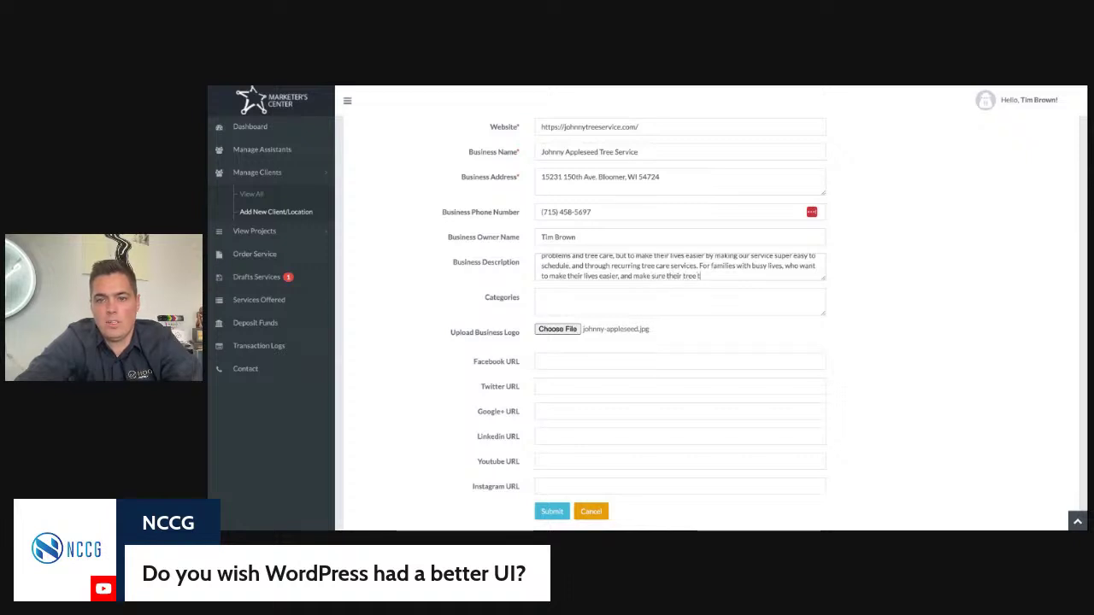
pyautogui.write(' are well-')
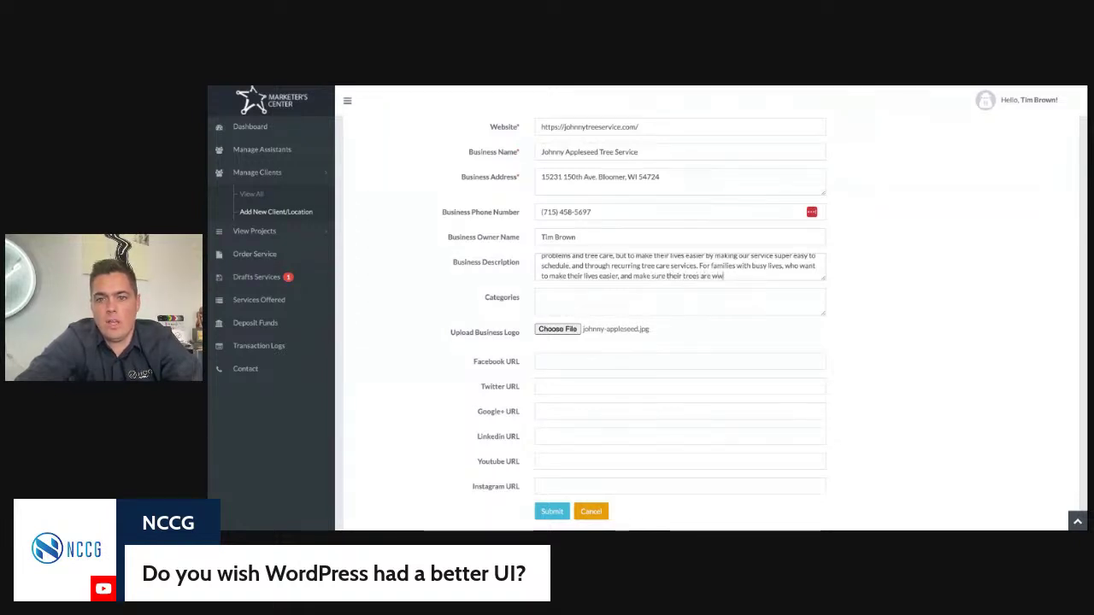
pyautogui.write('kept')
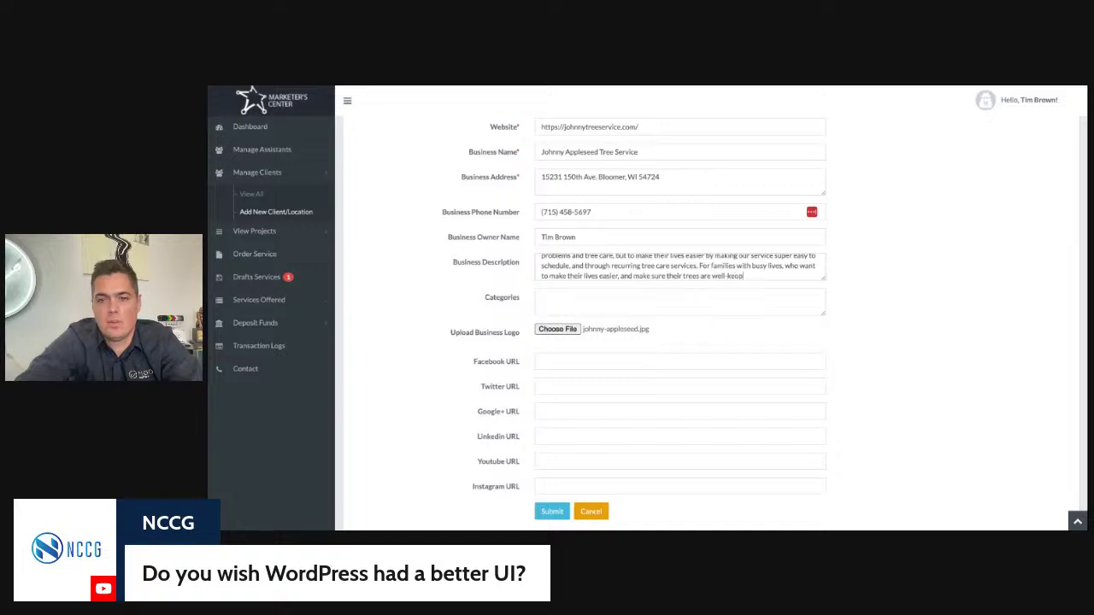
pyautogui.write(', and')
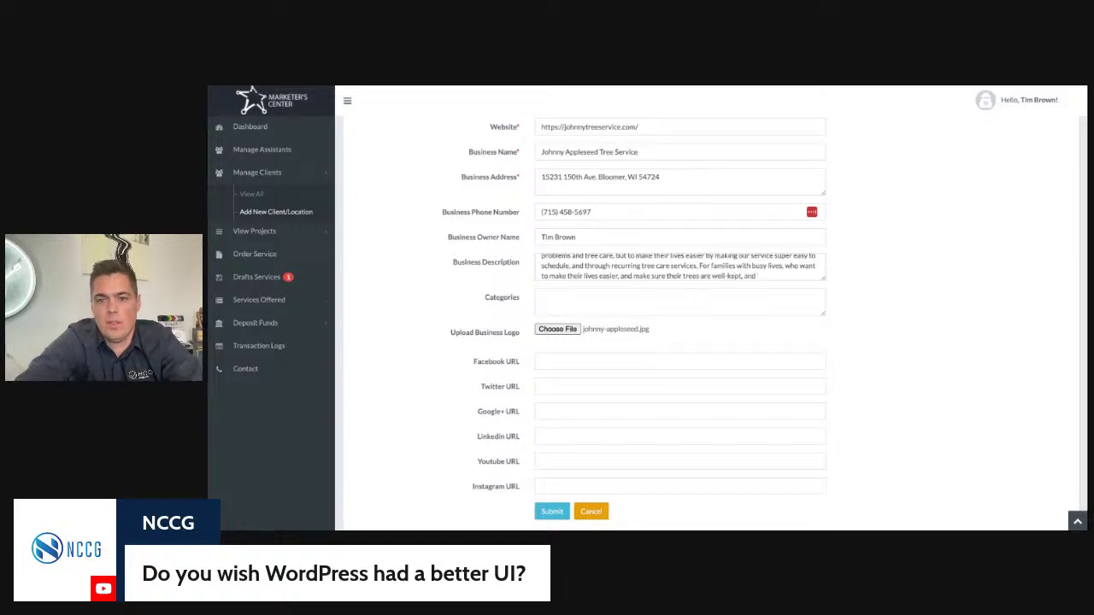
pyautogui.press('BackSpace')
pyautogui.press('BackSpace')
pyautogui.press('BackSpace')
pyautogui.press('BackSpace')
pyautogui.press('BackSpace')
pyautogui.press('BackSpace')
pyautogui.press('BackSpace')
pyautogui.press('BackSpace')
pyautogui.press('BackSpace')
# Step: End the description with 'maintained.' and enter categories Tree Service, tree trimming, arborist, tree cutting
pyautogui.write('maintained.')
pyautogui.click(683, 296)
pyautogui.write('Tree Ser')
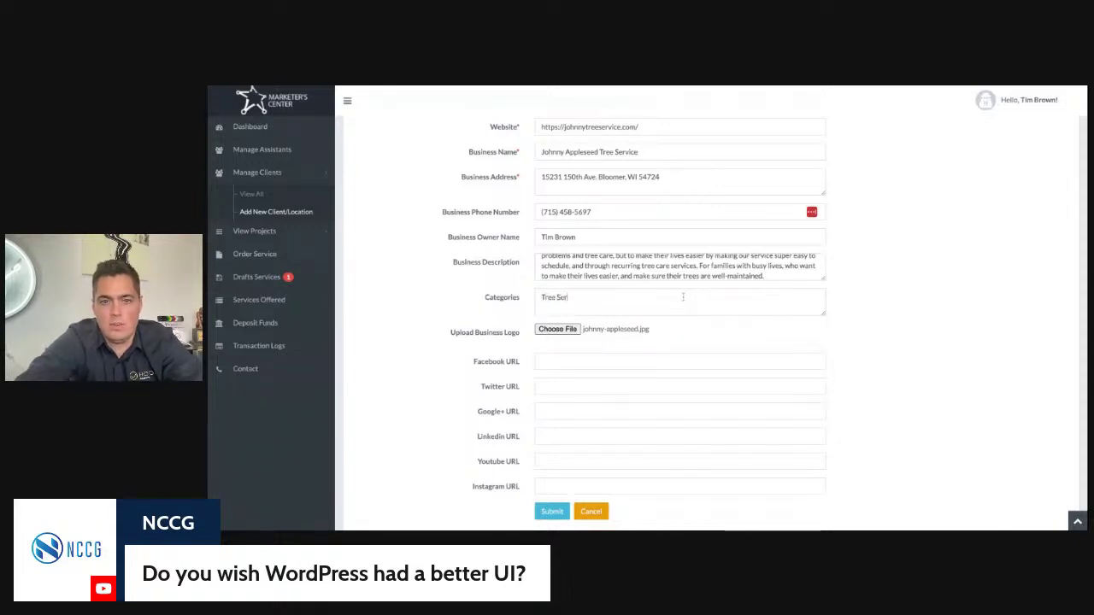
pyautogui.write('vice, Eree trimming, arborist,')
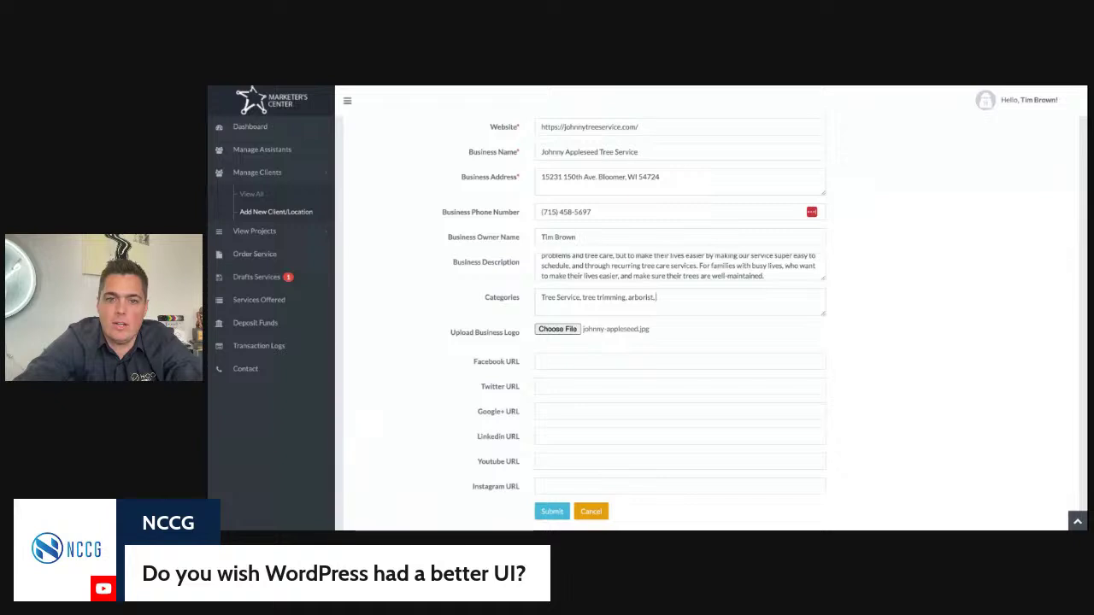
pyautogui.write('ree cutting,')
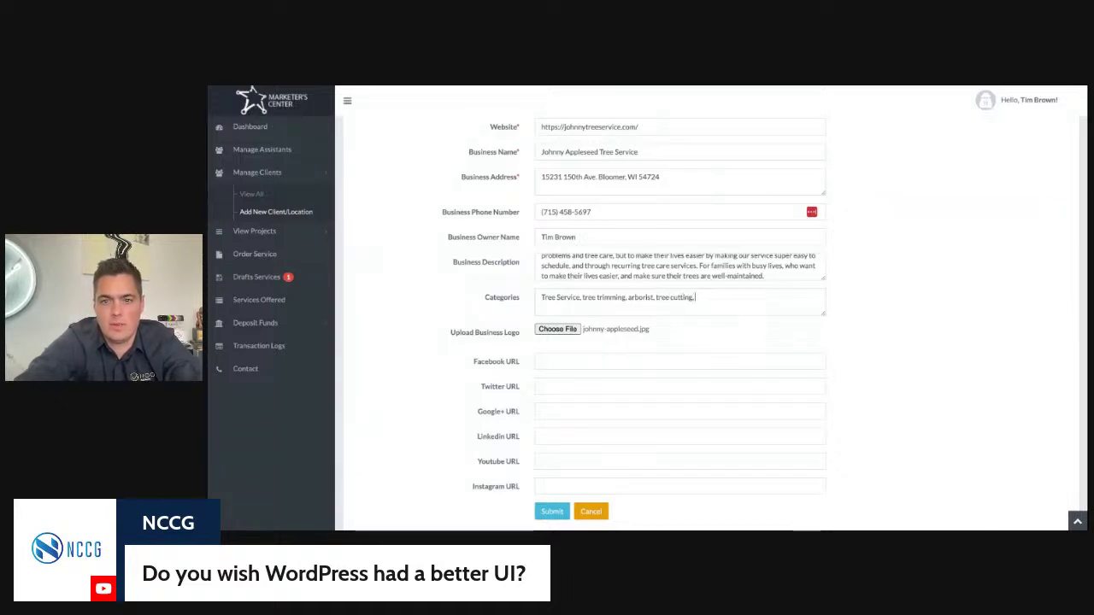
pyautogui.write(' stump removal')
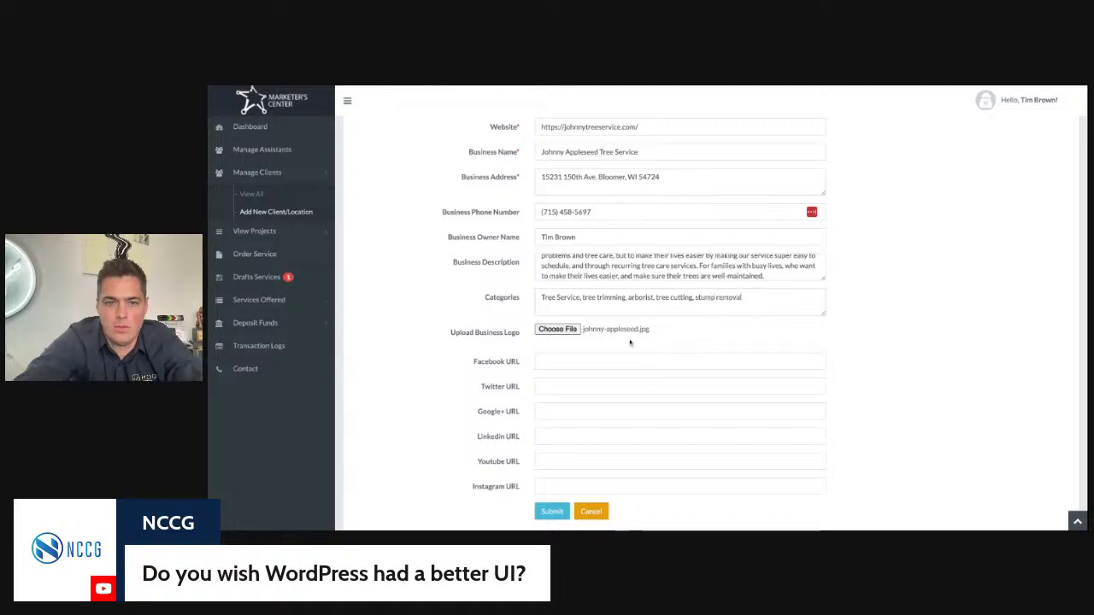
# Step: Leave the Facebook, Twitter and Instagram URL fields blank after checking each
pyautogui.scroll(-1, 630, 338)
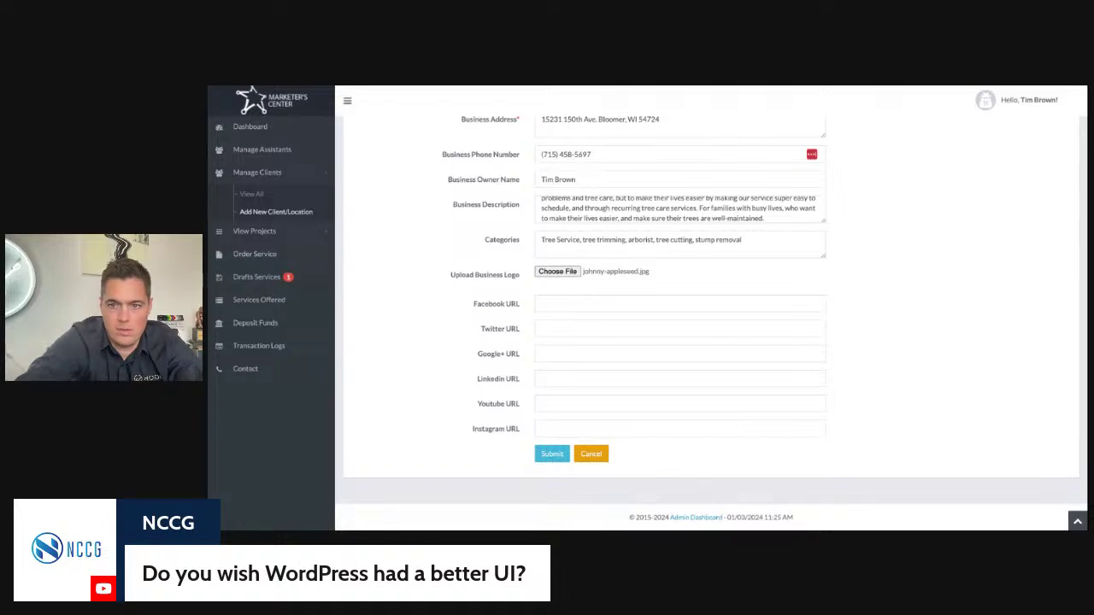
pyautogui.click(560, 305)
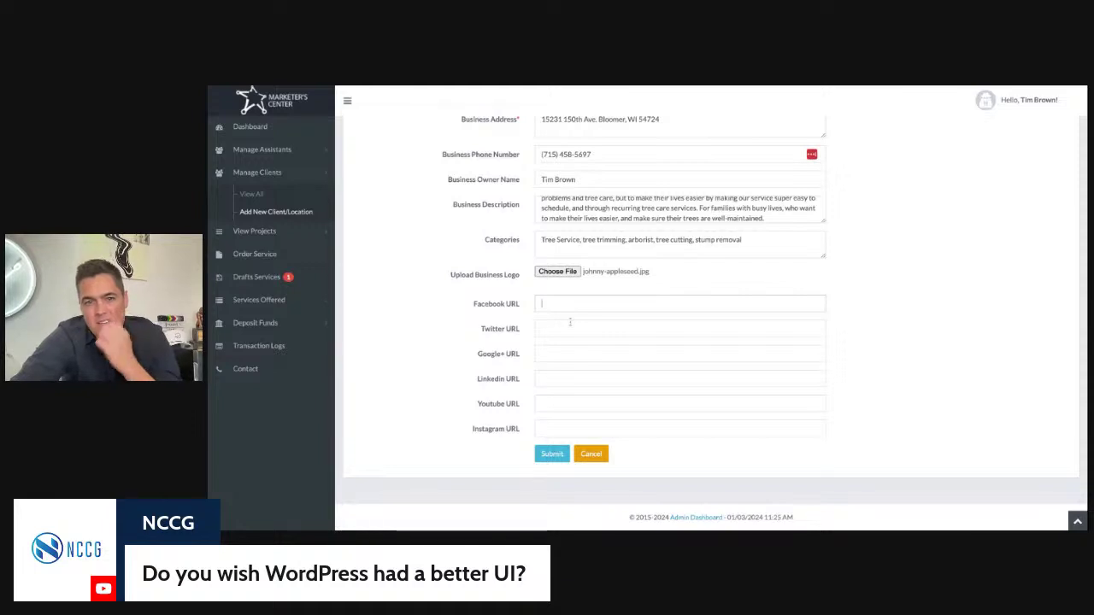
pyautogui.scroll(1, 547, 308)
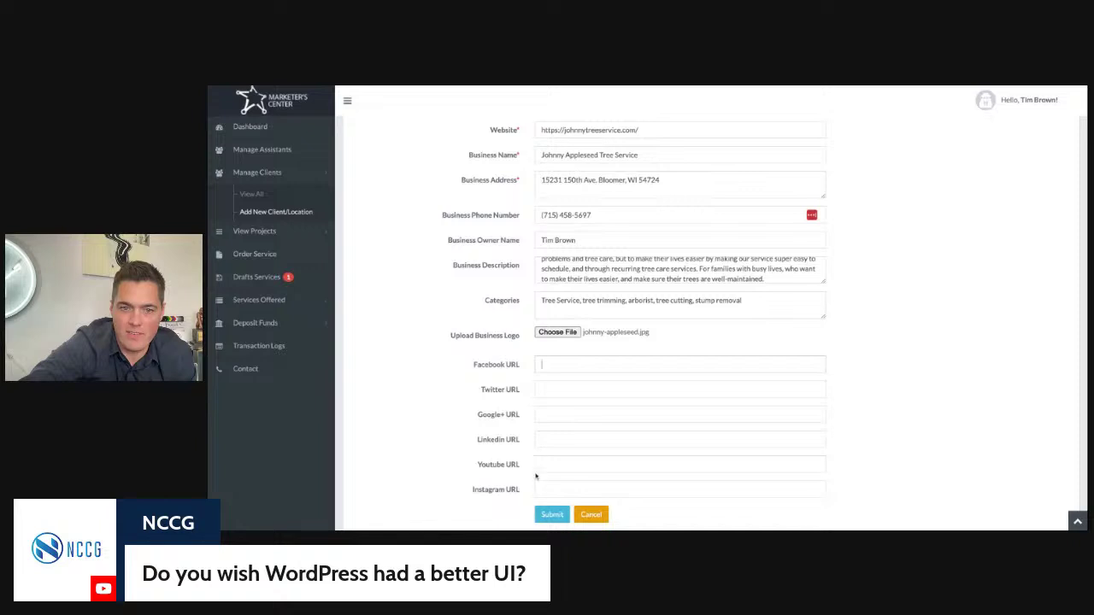
pyautogui.click(541, 391)
pyautogui.click(539, 487)
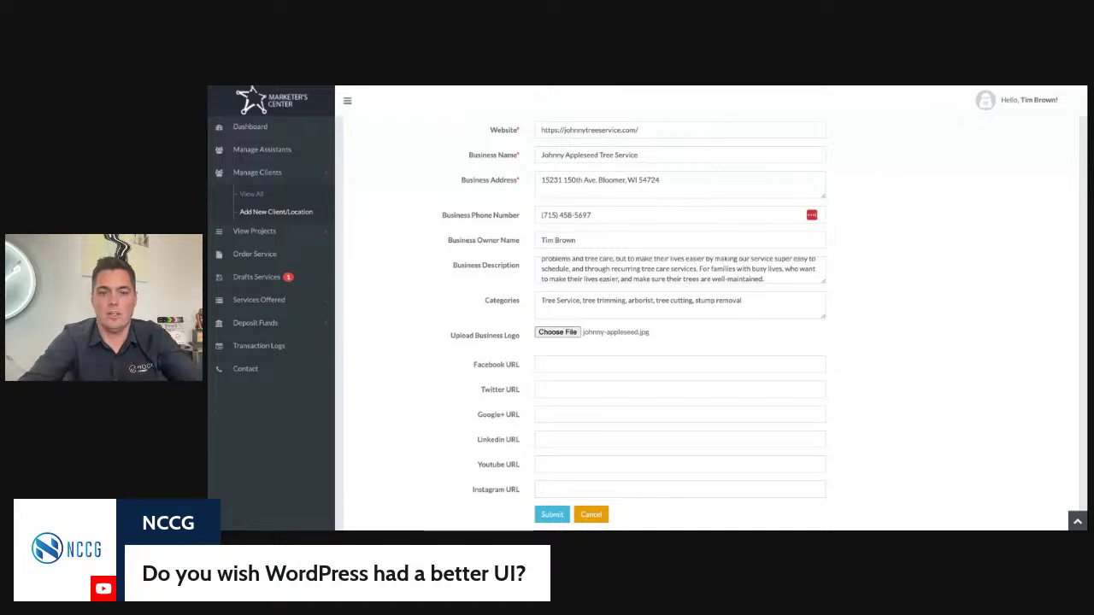
pyautogui.click(553, 362)
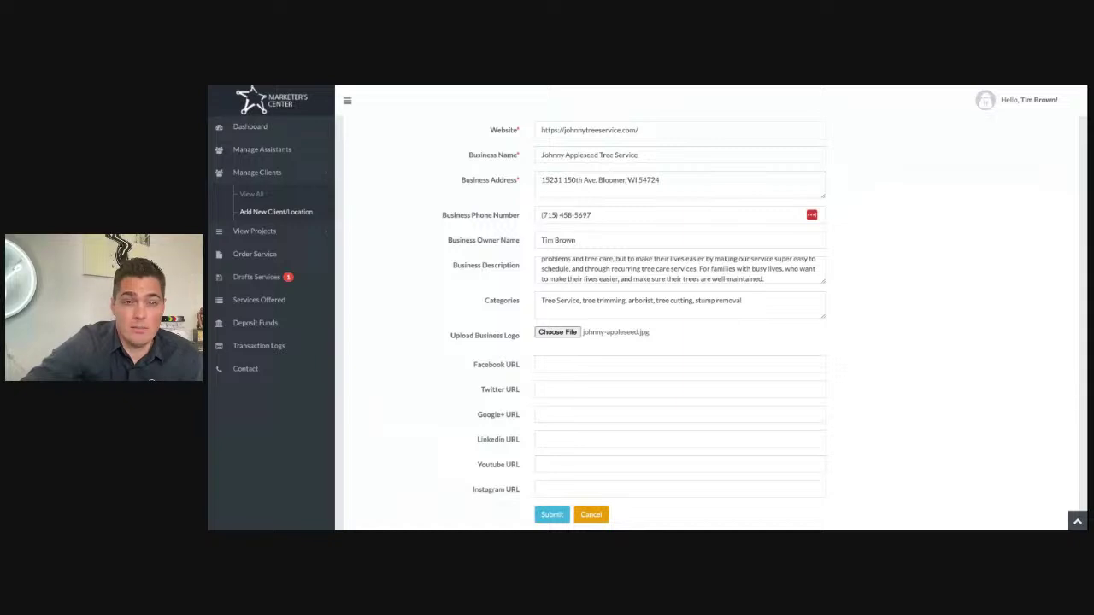
pyautogui.scroll(-1, 630, 363)
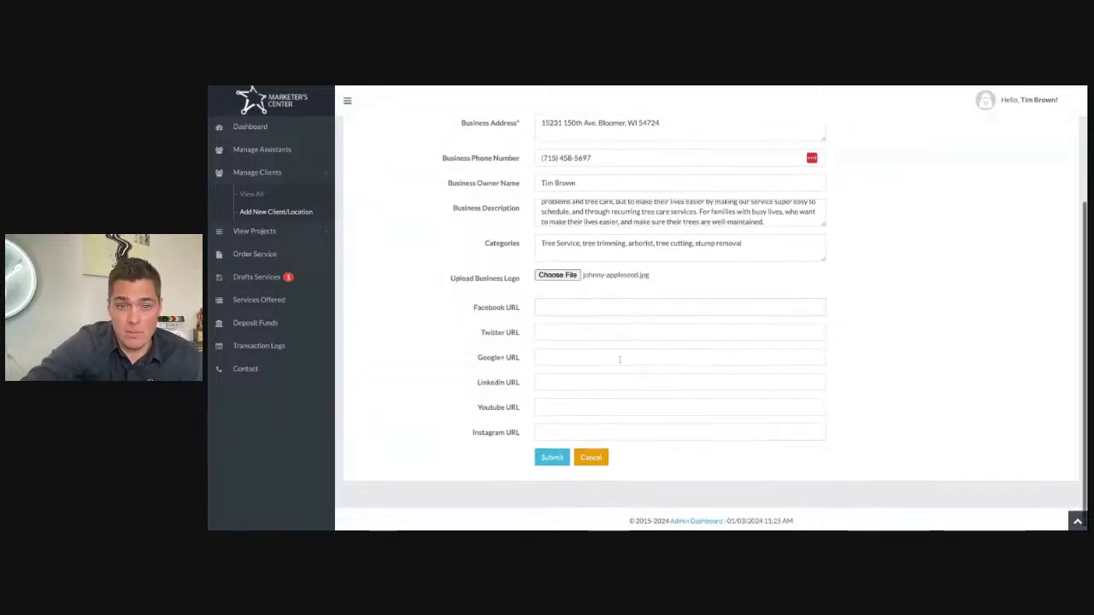
pyautogui.click(570, 313)
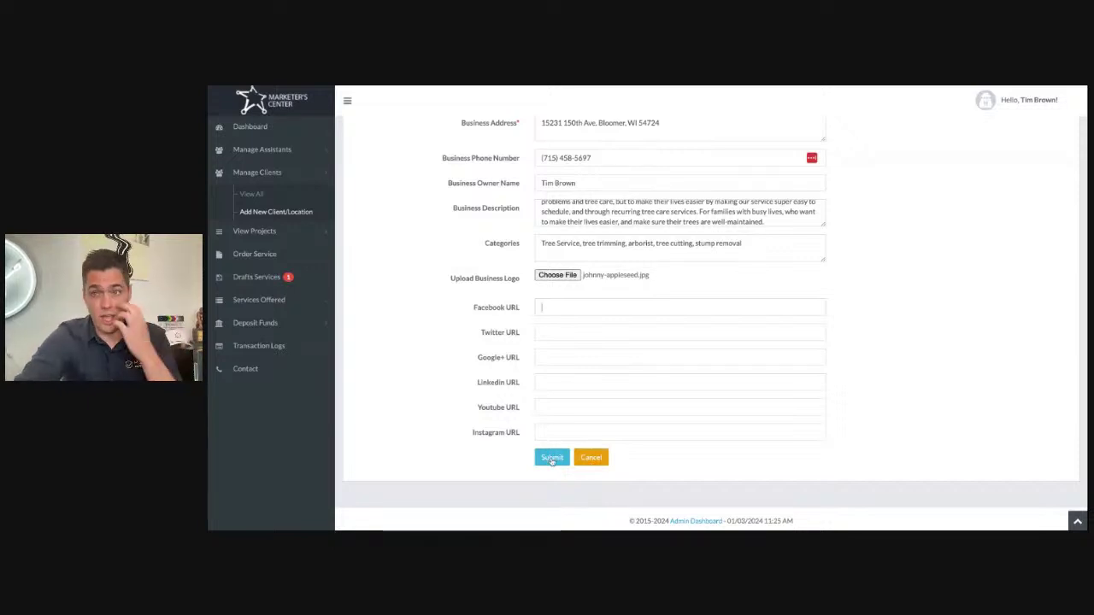
pyautogui.scroll(3, 681, 325)
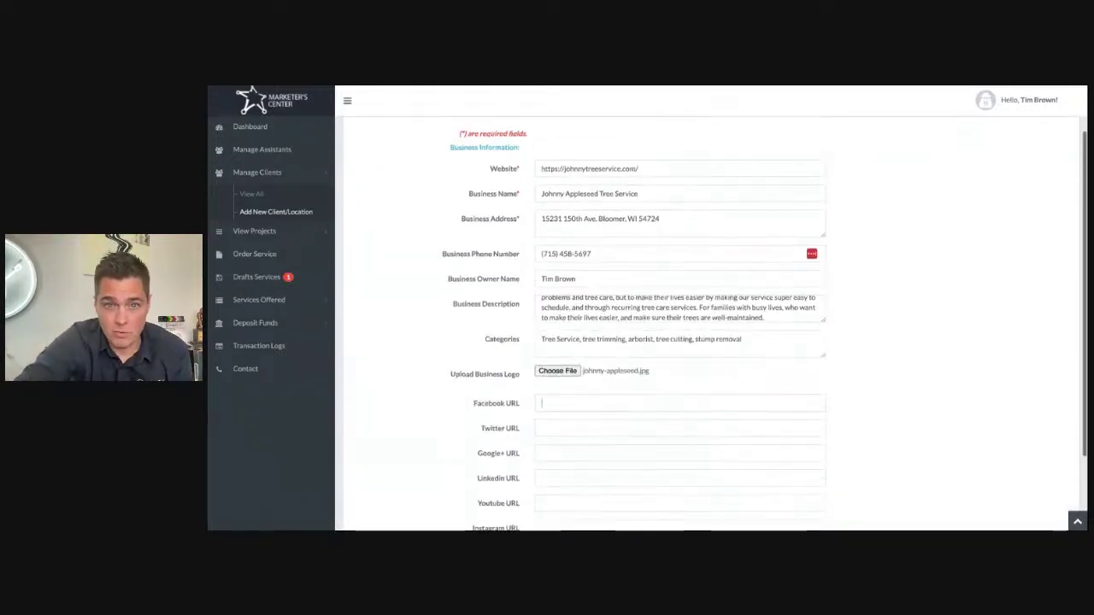
pyautogui.scroll(-3, 680, 325)
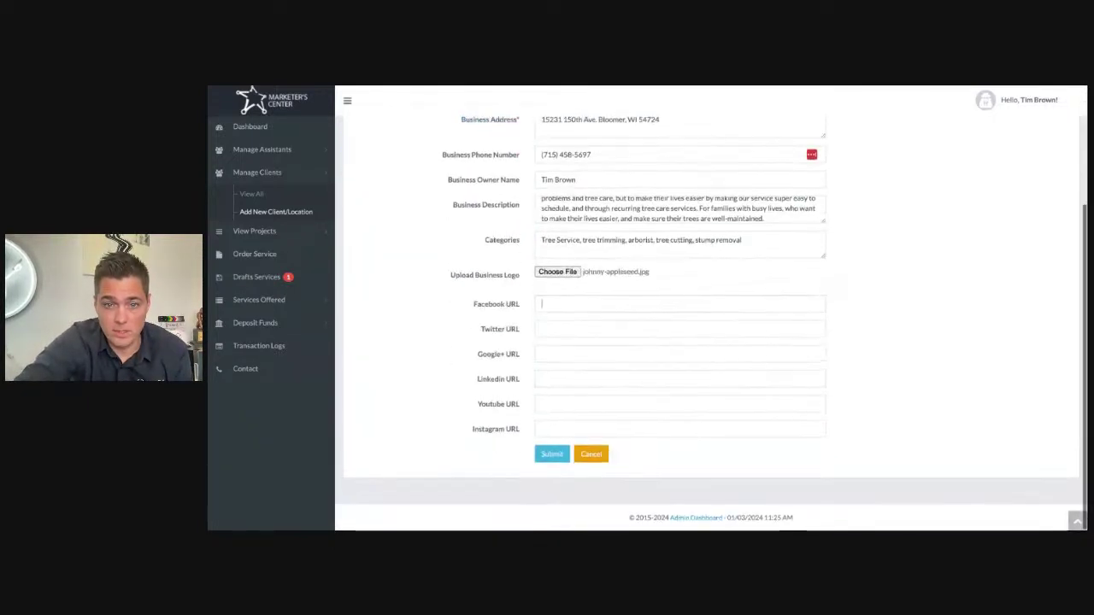
# Step: Submit the Johnny Appleseed Tree Service client details
pyautogui.click(546, 457)
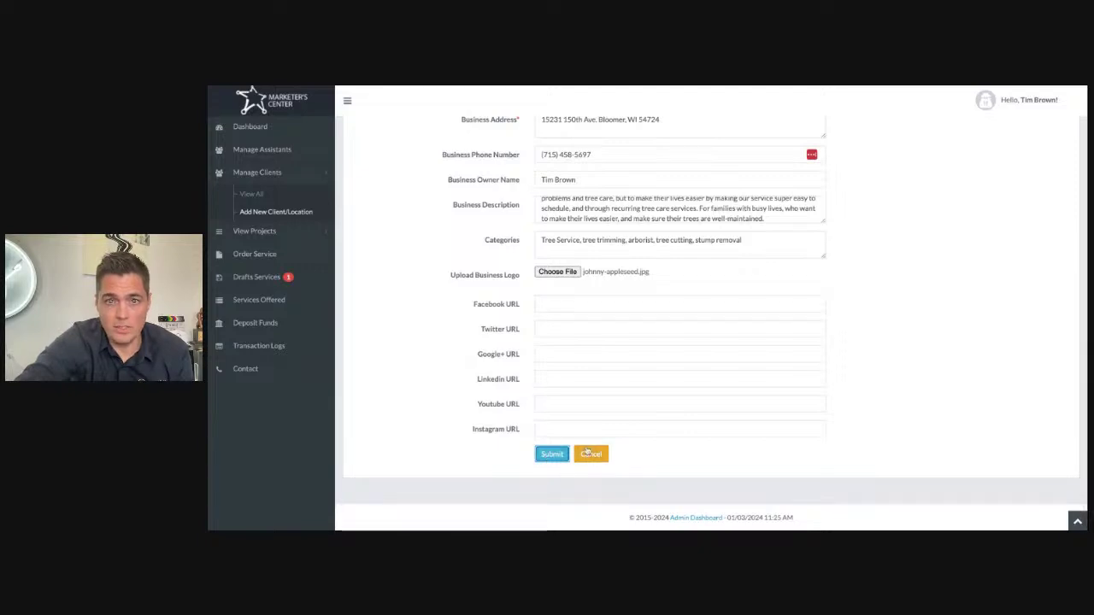
pyautogui.scroll(1, 522, 292)
pyautogui.scroll(2, 522, 291)
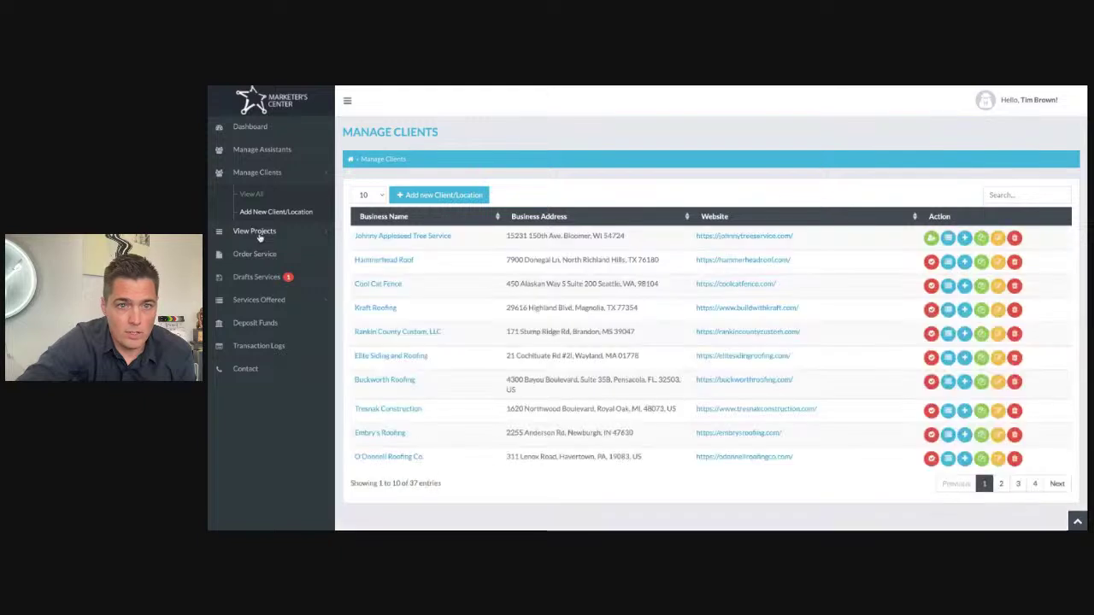
# Step: Show the Ordered Projects list under View Projects
pyautogui.click(255, 233)
pyautogui.click(438, 195)
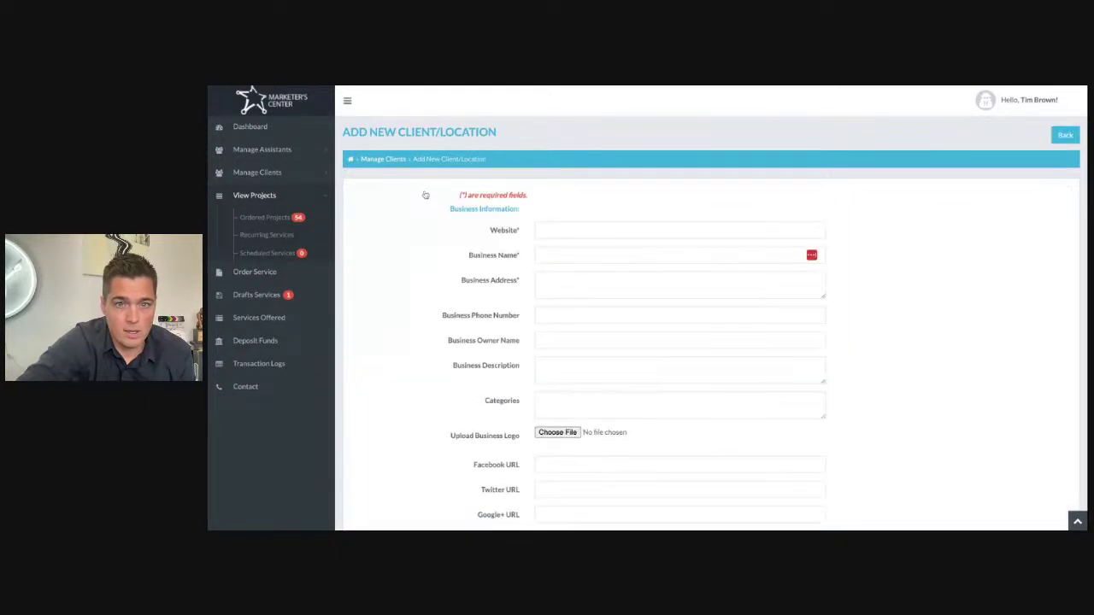
pyautogui.scroll(-1, 571, 244)
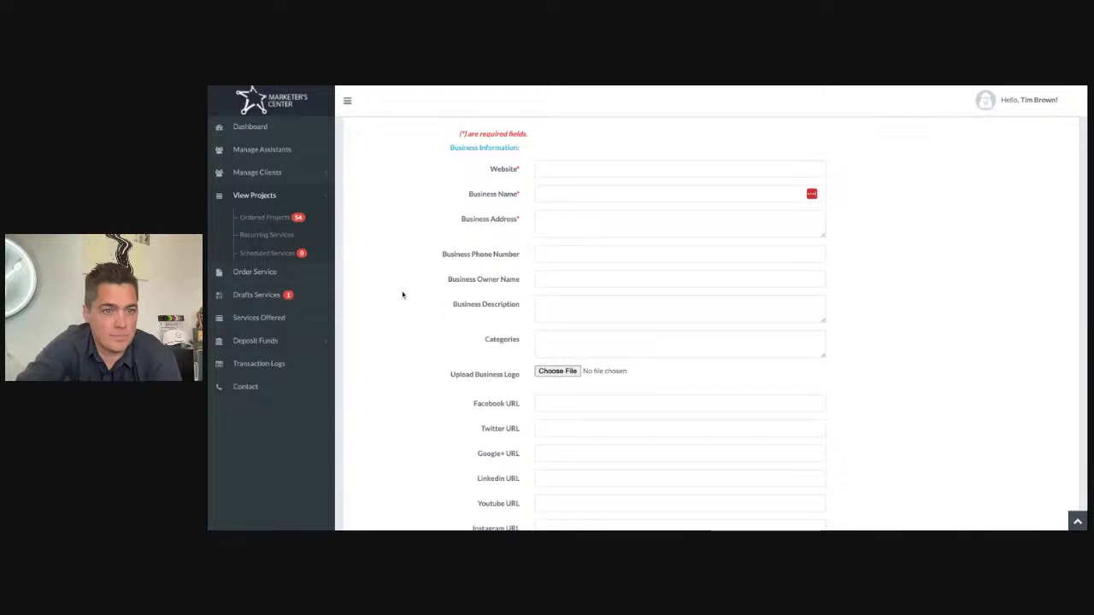
pyautogui.scroll(-2, 399, 296)
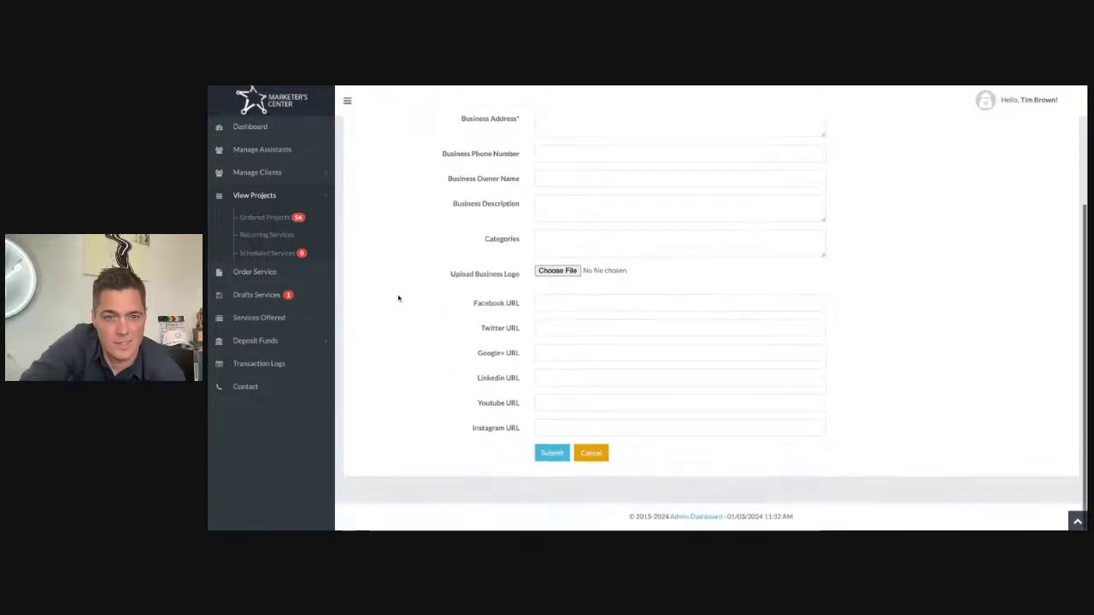
pyautogui.scroll(3, 399, 298)
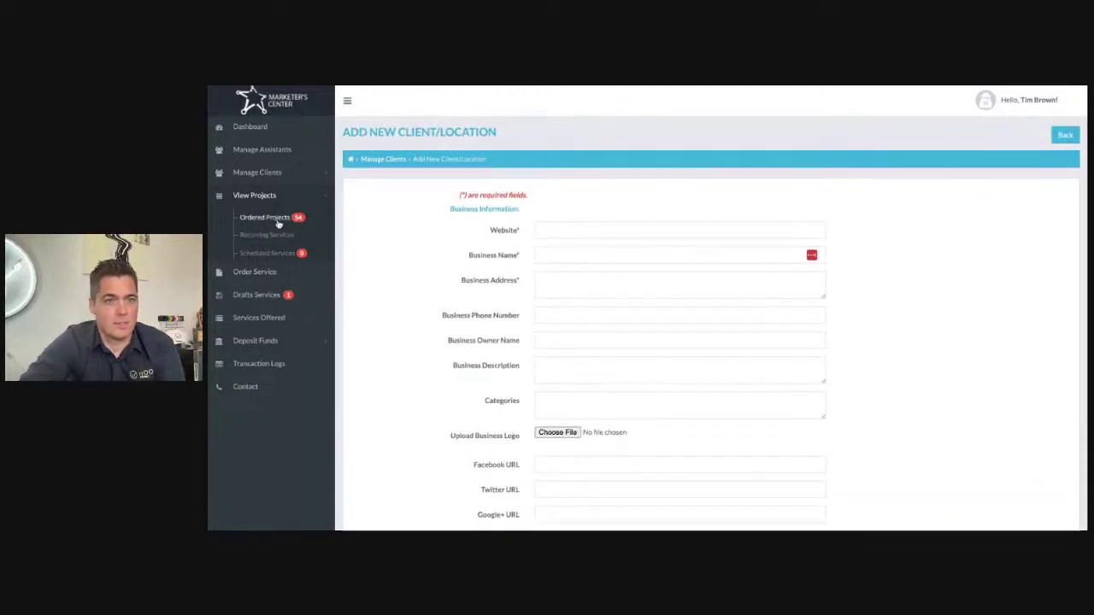
pyautogui.click(253, 202)
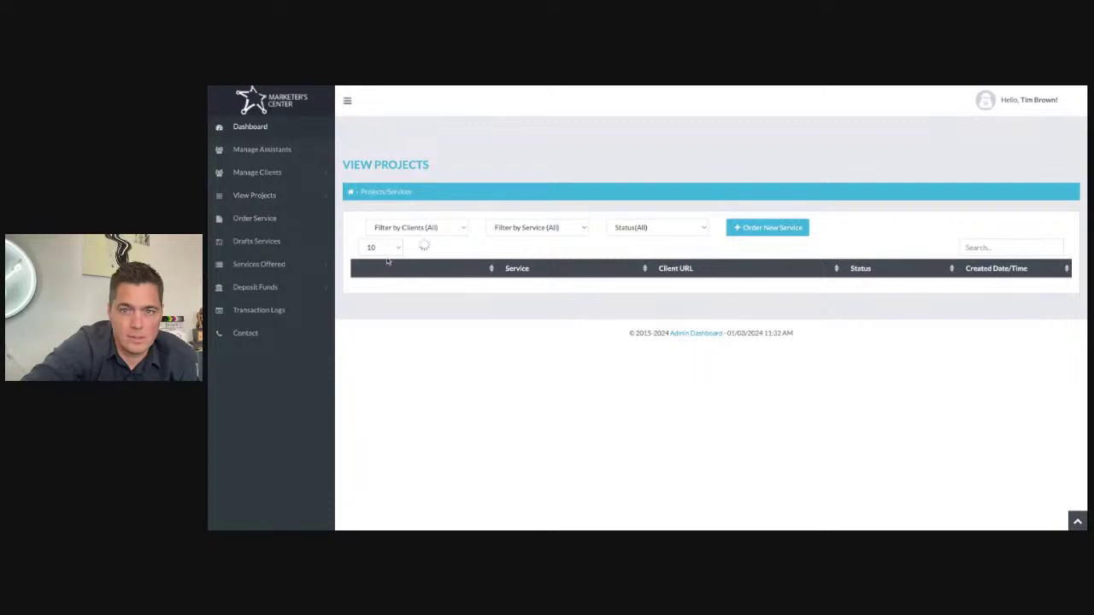
# Step: Start an Order New Service form with Johnny Appleseed Tree Service as the client
pyautogui.click(763, 198)
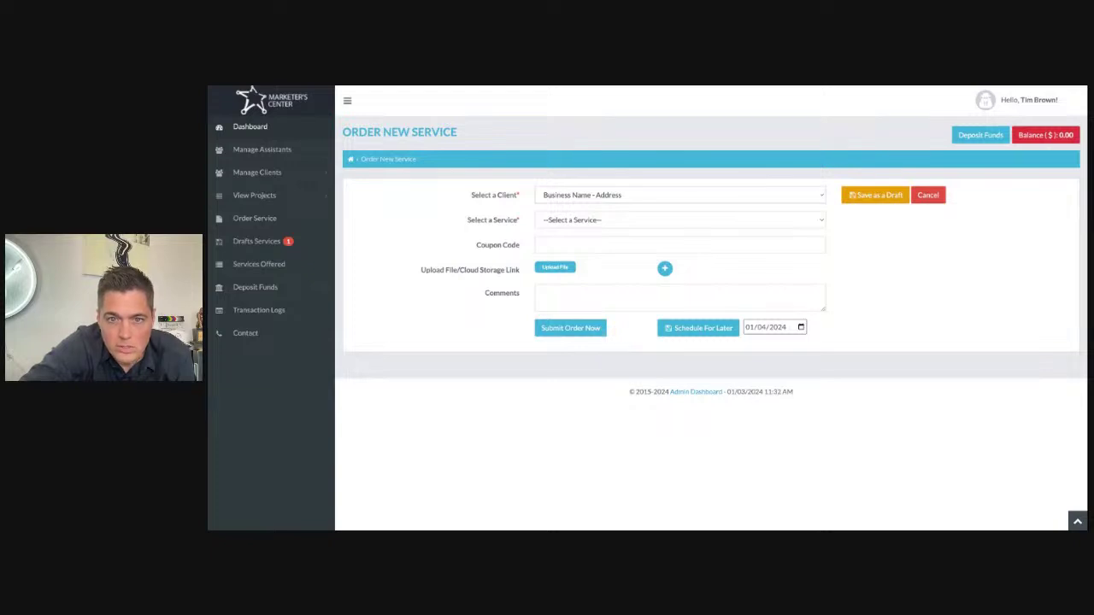
pyautogui.click(586, 205)
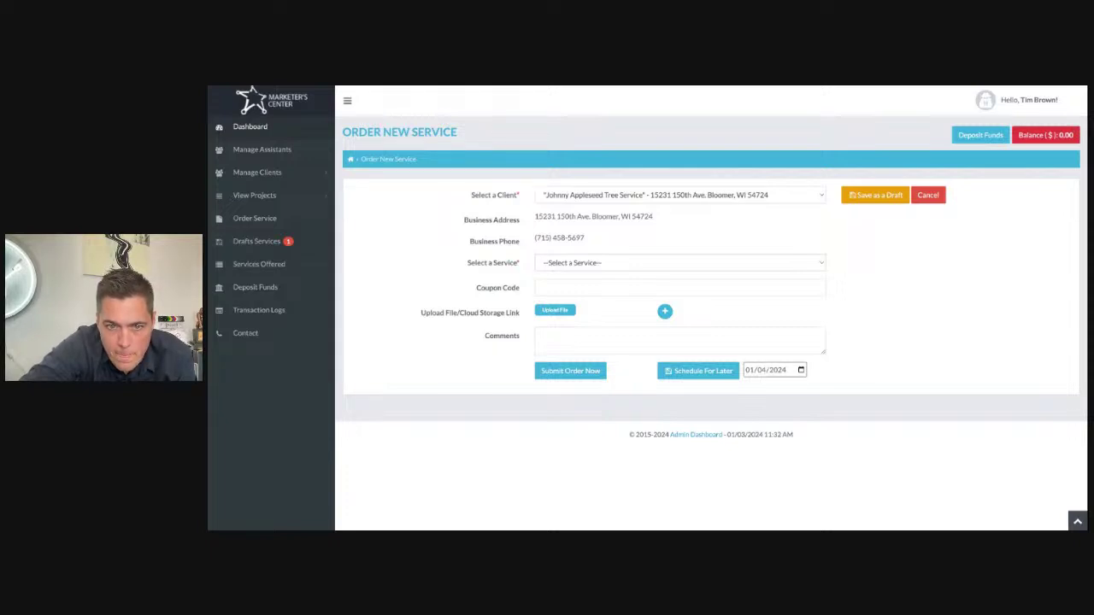
# Step: Choose the Hyper-Local Citations service for the order
pyautogui.click(557, 360)
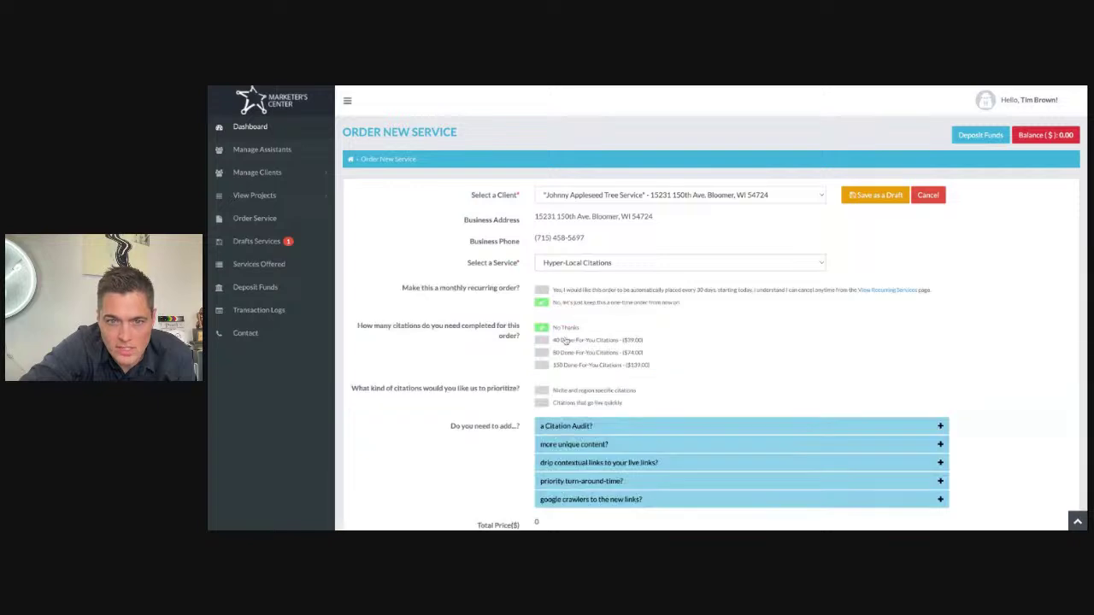
pyautogui.scroll(-2, 565, 339)
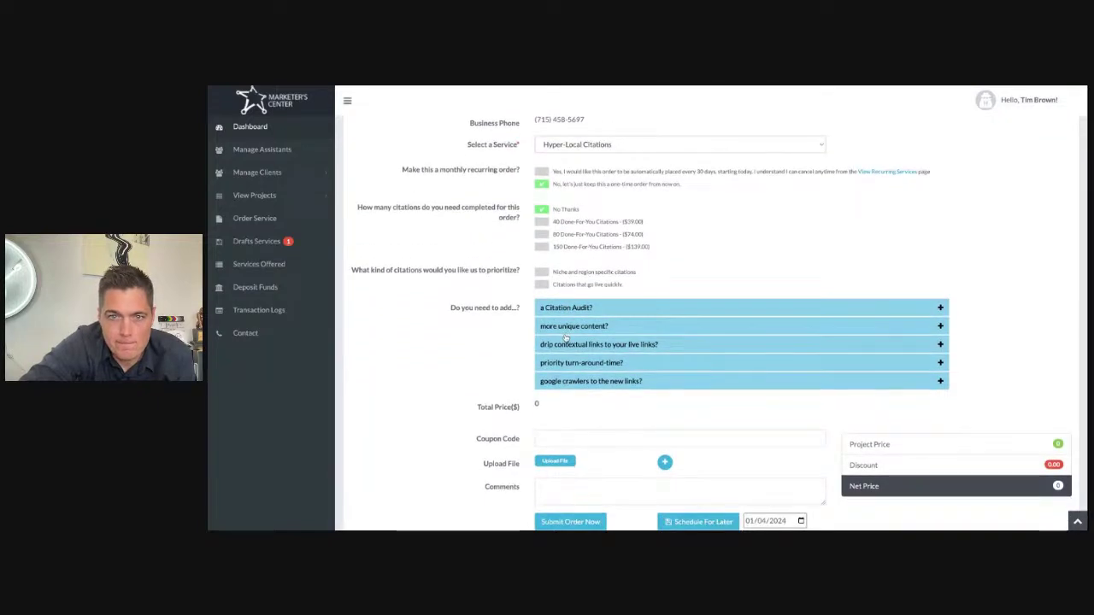
pyautogui.scroll(-1, 566, 339)
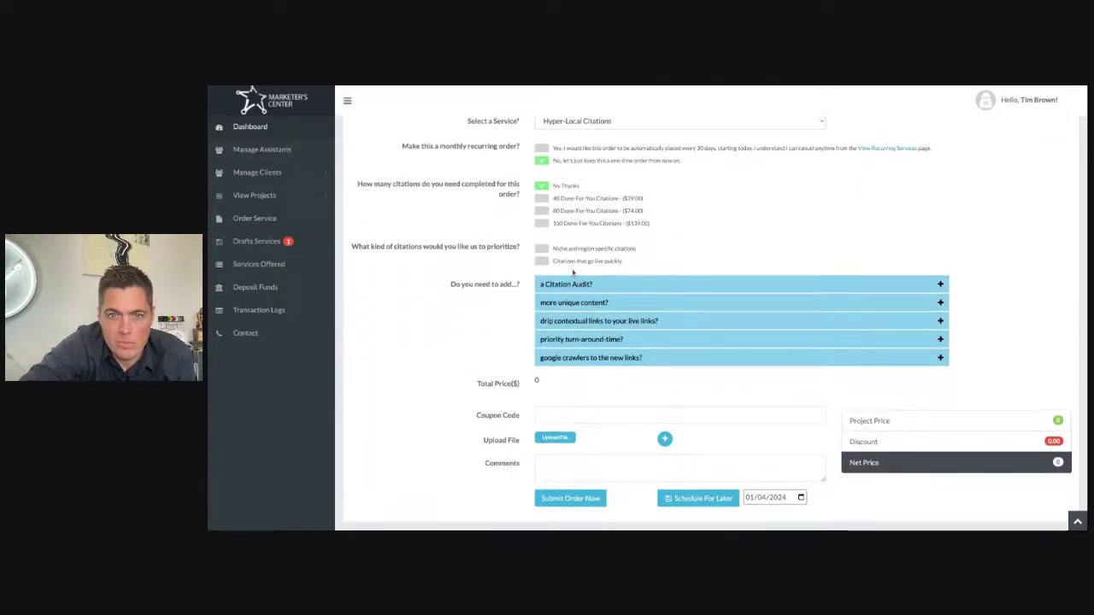
pyautogui.moveTo(444, 187); pyautogui.dragTo(444, 190)
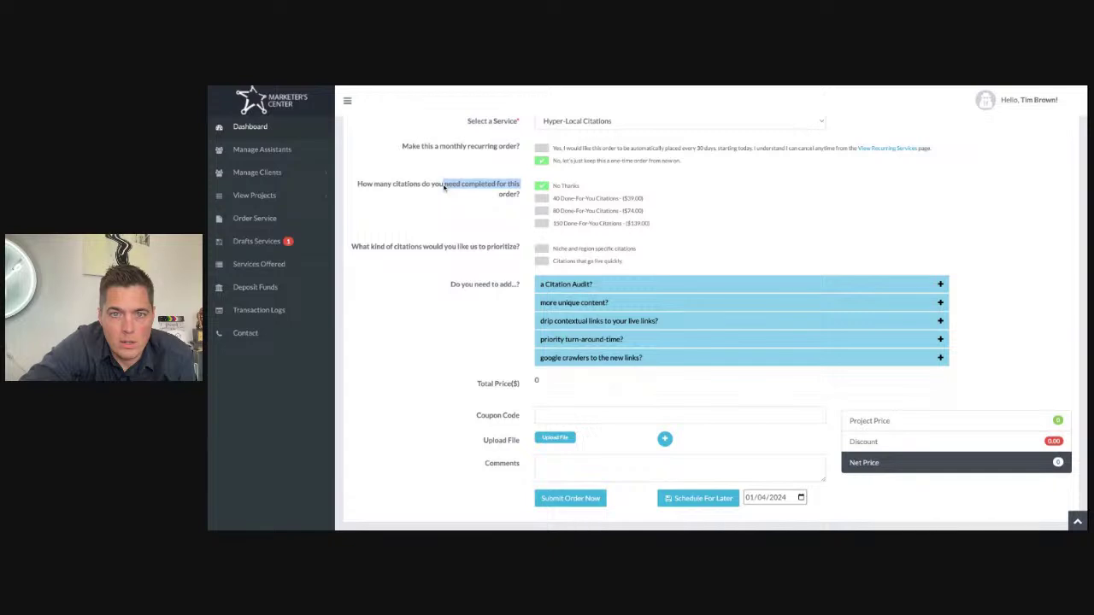
pyautogui.click(444, 188)
pyautogui.scroll(1, 445, 188)
pyautogui.moveTo(475, 190); pyautogui.dragTo(506, 193)
pyautogui.click(506, 193)
pyautogui.scroll(3, 547, 195)
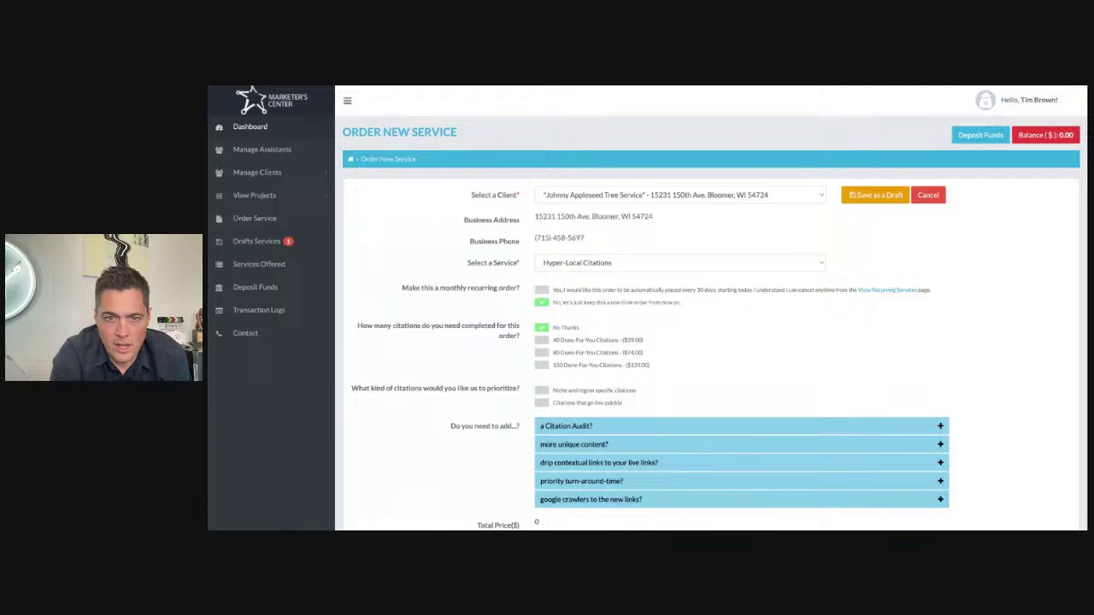
# Step: Select 150 Done-For-You Citations for $139.00
pyautogui.moveTo(469, 325); pyautogui.dragTo(522, 336)
pyautogui.click(524, 341)
pyautogui.click(545, 354)
pyautogui.click(542, 366)
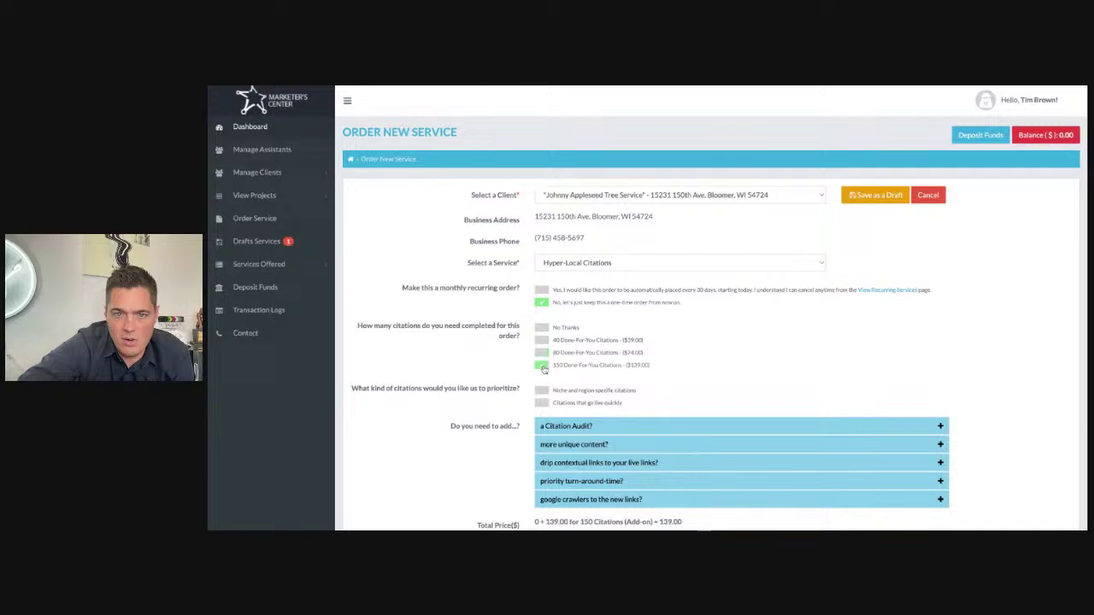
pyautogui.scroll(-3, 530, 300)
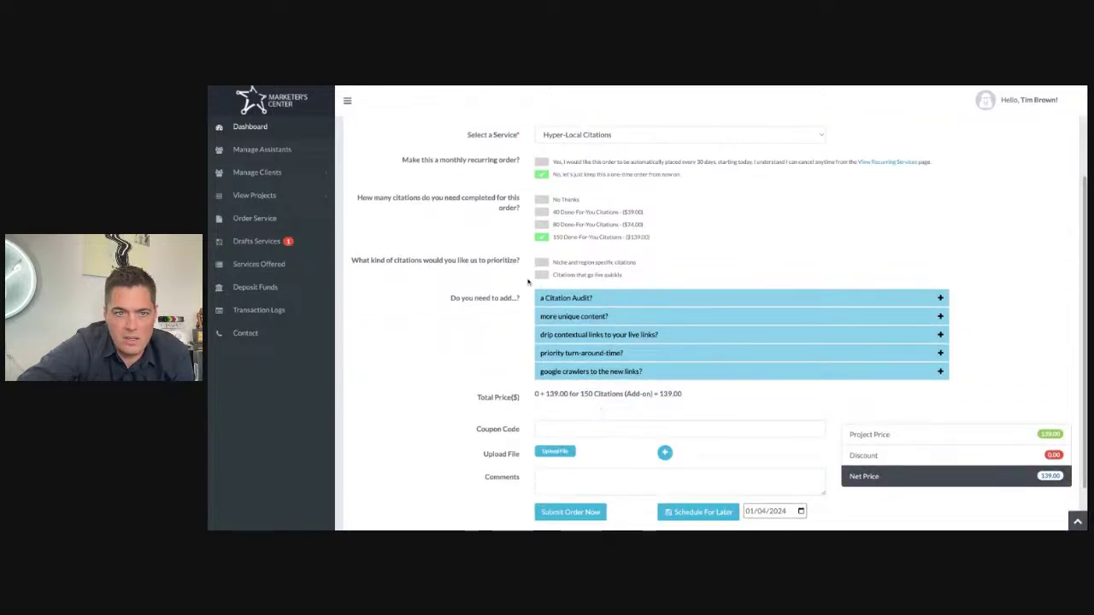
pyautogui.scroll(1, 518, 242)
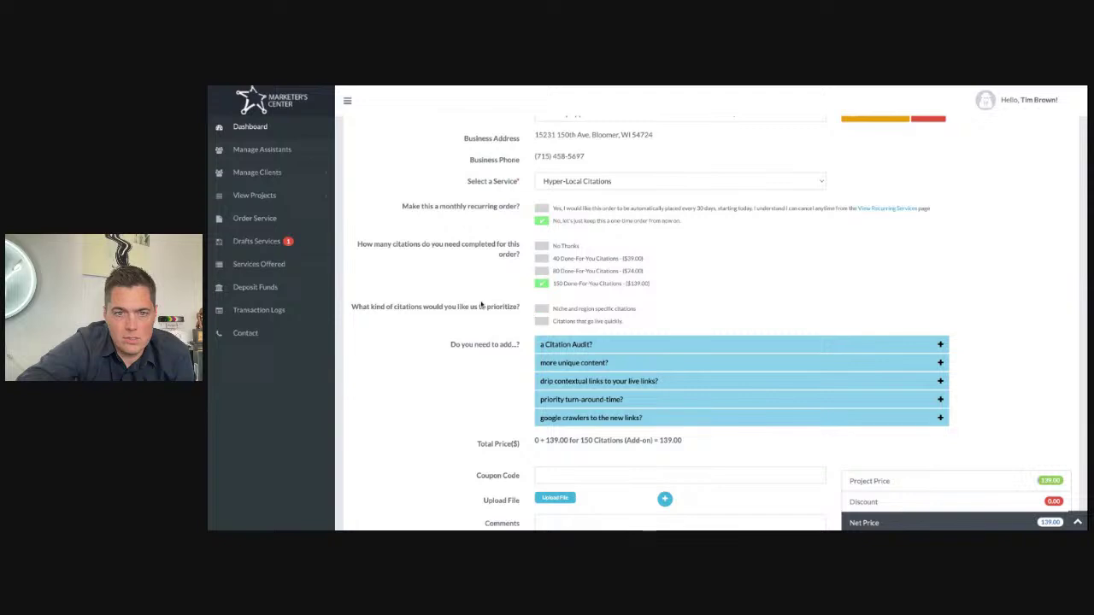
# Step: Prioritize niche and region specific citations and review the order total
pyautogui.moveTo(392, 309); pyautogui.dragTo(519, 307)
pyautogui.click(518, 308)
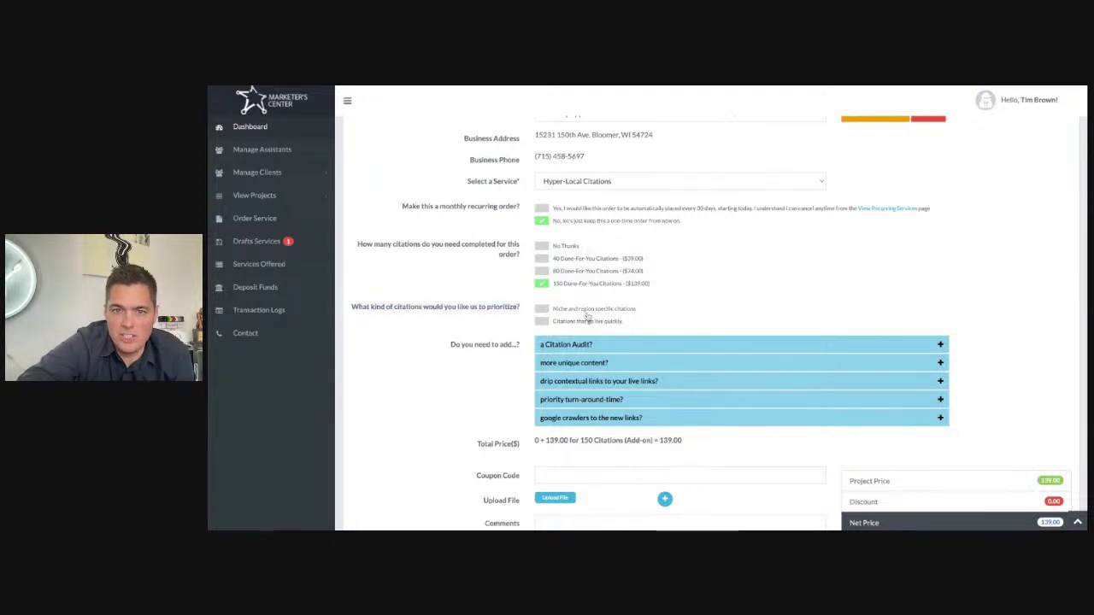
pyautogui.press('super+plus')
pyautogui.press('super+plus')
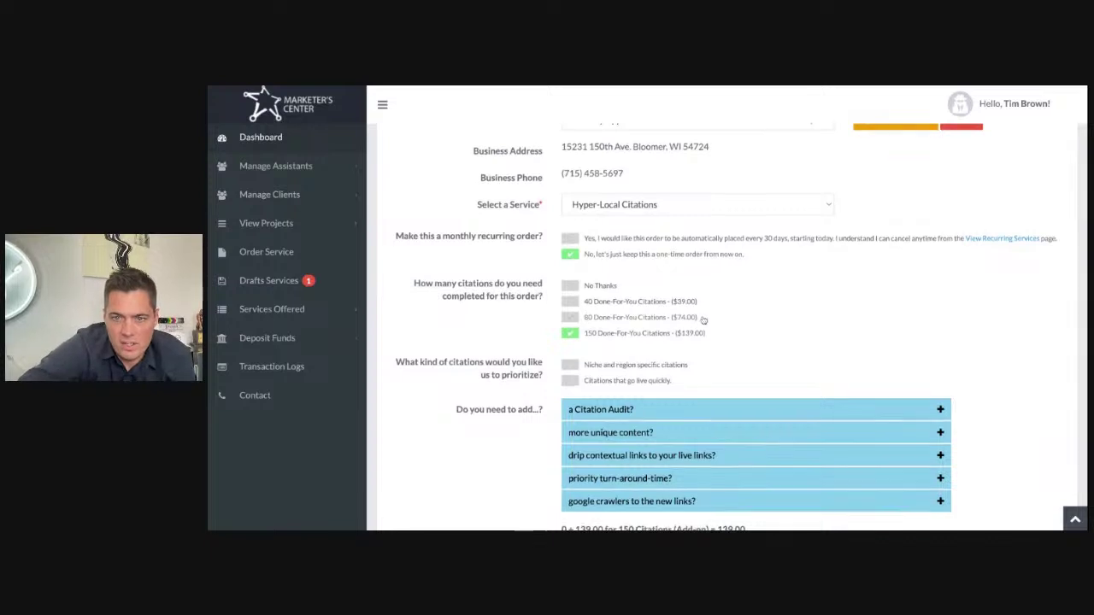
pyautogui.scroll(-2, 579, 300)
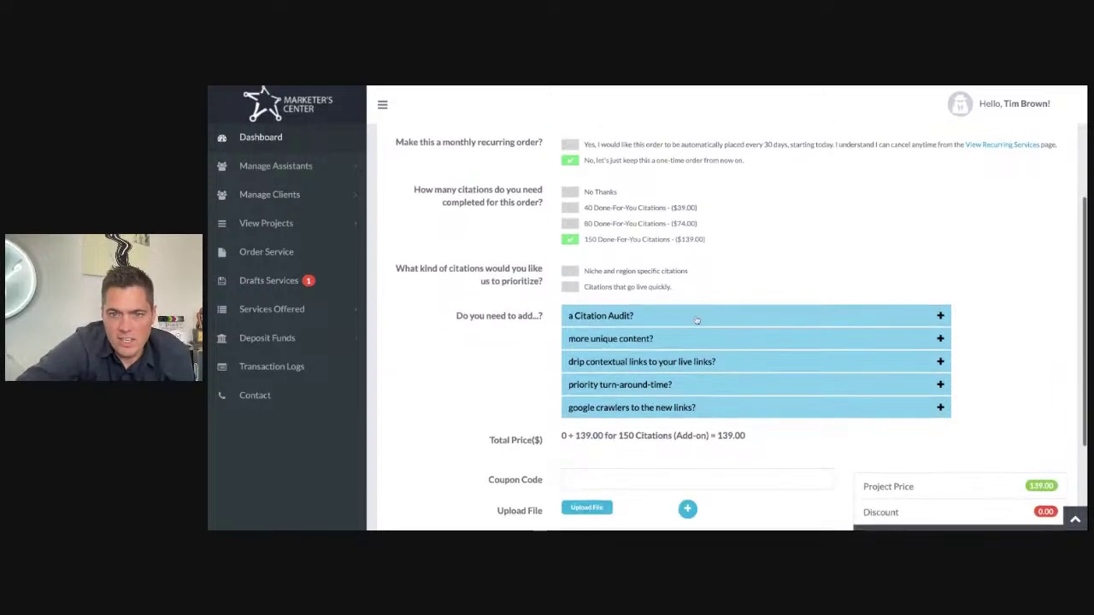
pyautogui.click(570, 272)
pyautogui.scroll(3, 673, 272)
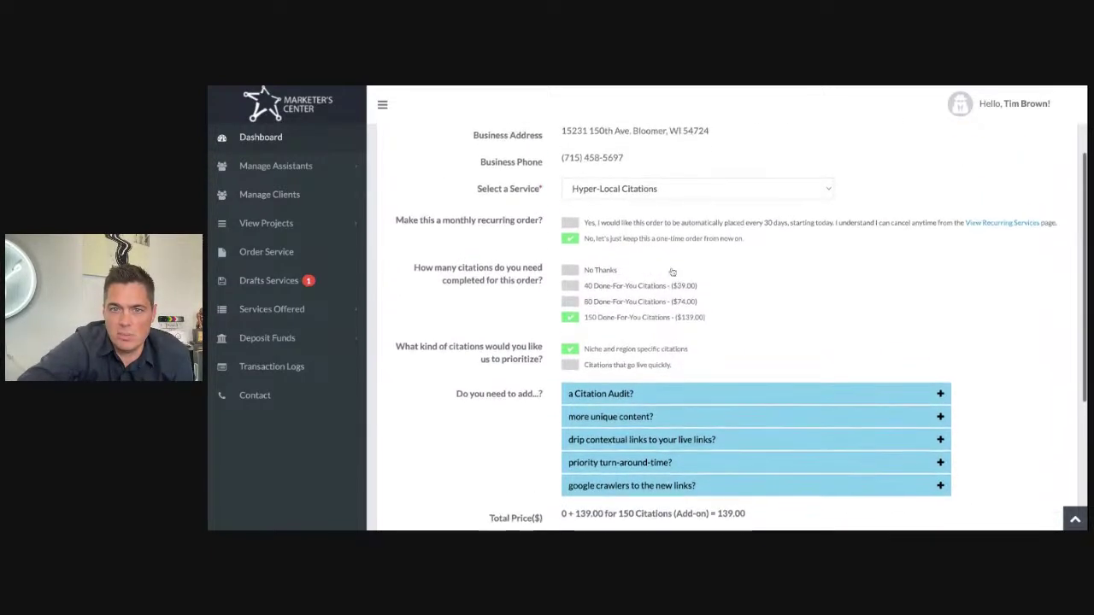
pyautogui.scroll(-3, 672, 272)
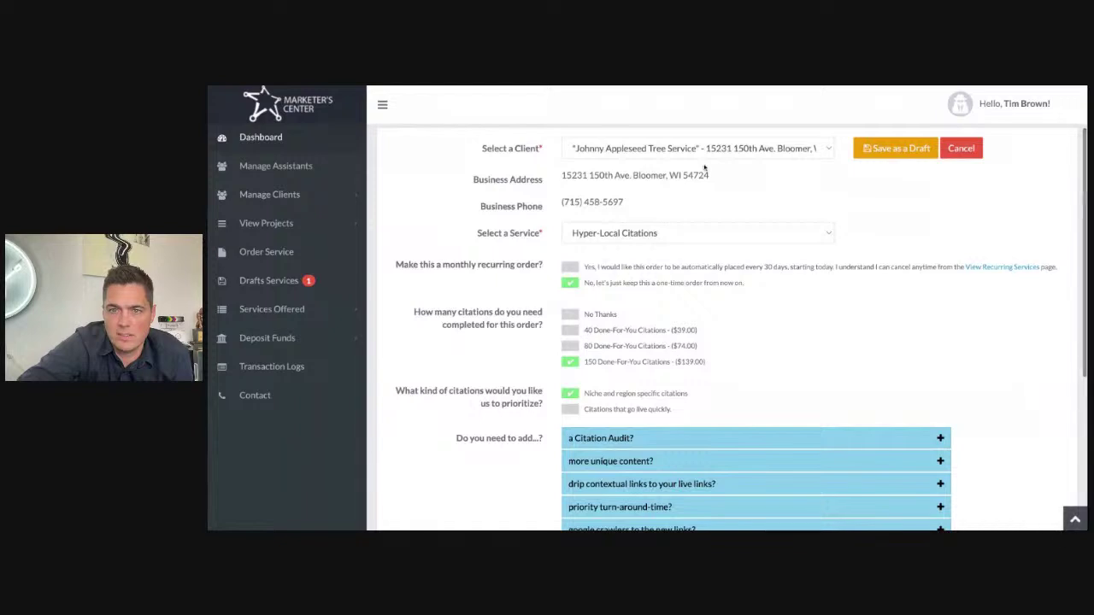
pyautogui.scroll(-2, 700, 283)
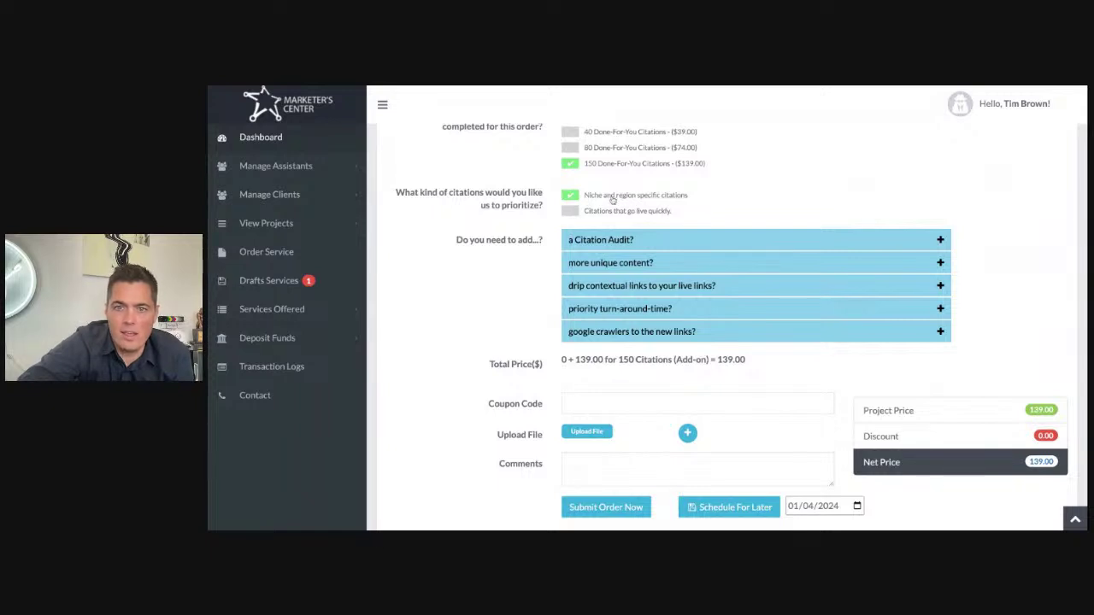
pyautogui.scroll(3, 612, 199)
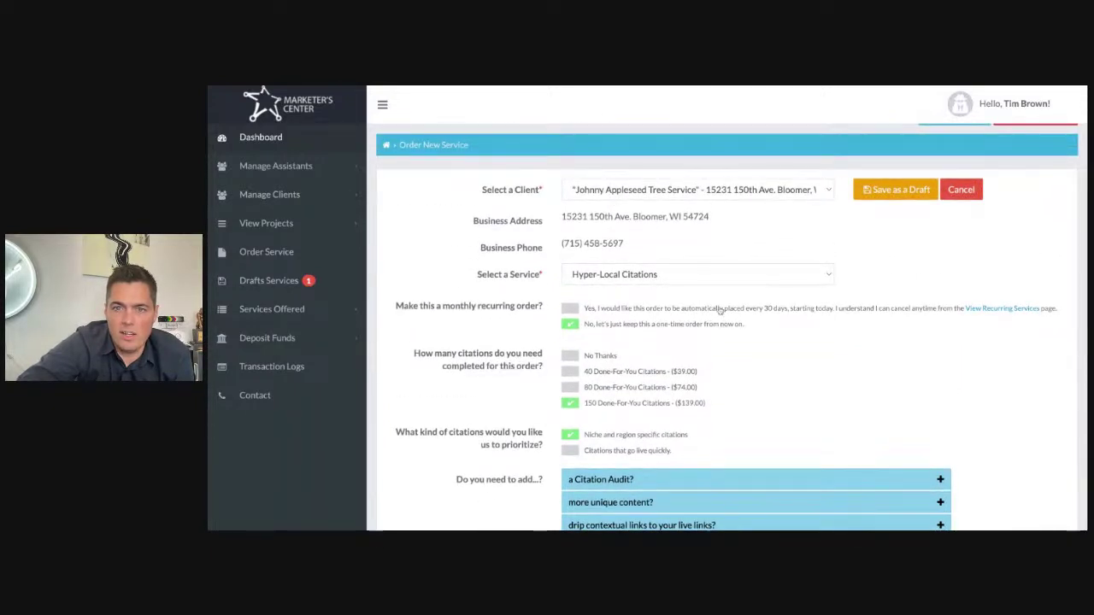
pyautogui.scroll(-3, 720, 311)
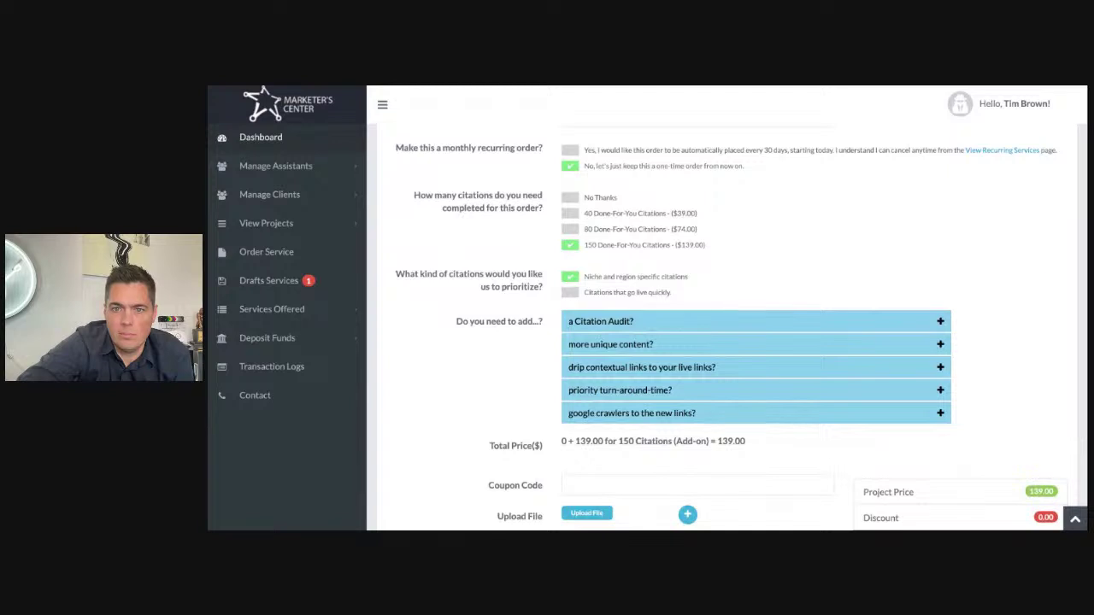
pyautogui.scroll(-2, 721, 325)
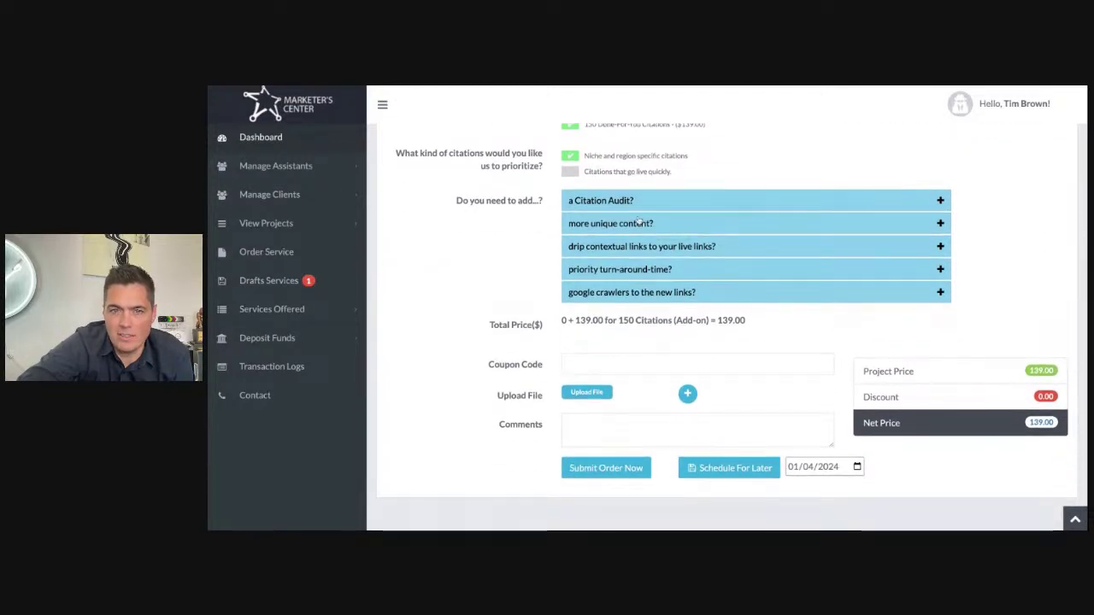
# Step: Expand and collapse the Citation Audit add-on details to review them
pyautogui.click(624, 200)
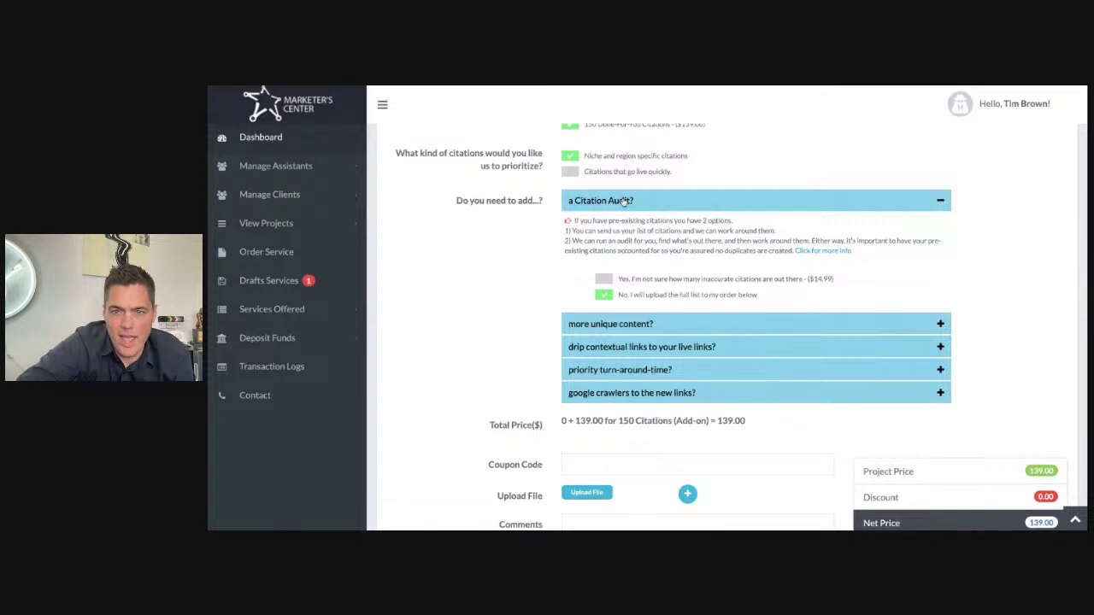
pyautogui.click(624, 200)
pyautogui.click(618, 200)
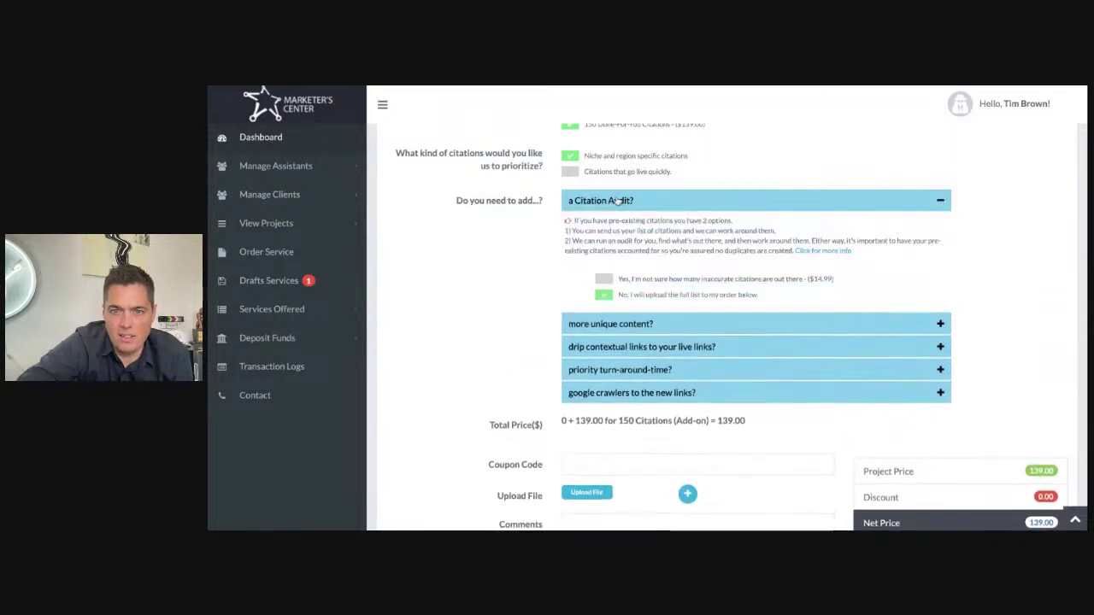
pyautogui.click(618, 200)
# Step: Add 25 AI-generated, human-edited descriptions ($14.95) under unique content, raising the total to 153.95
pyautogui.click(611, 226)
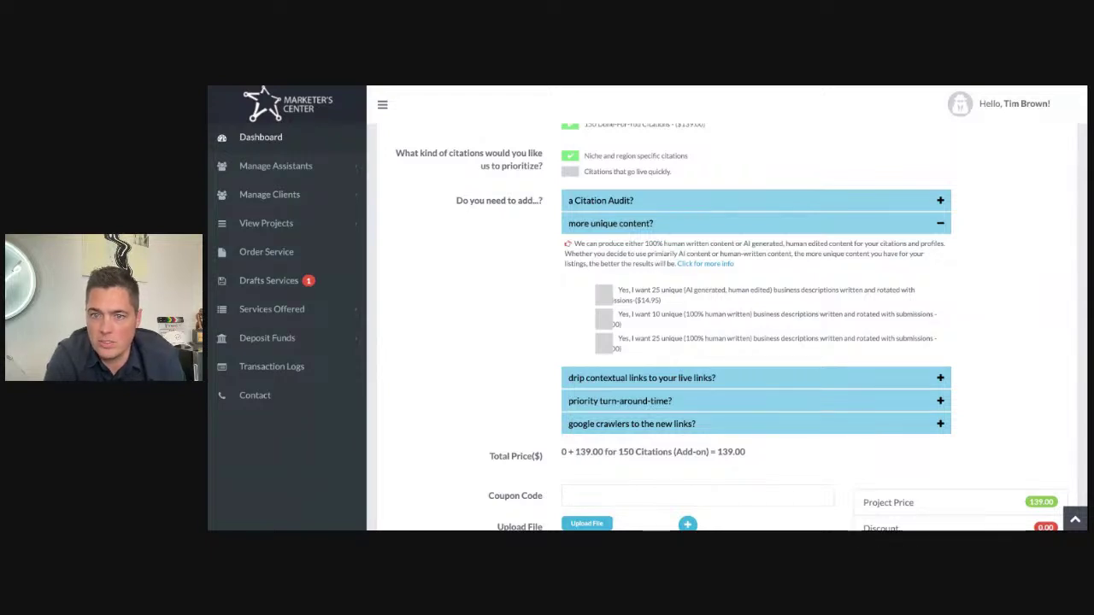
pyautogui.click(606, 297)
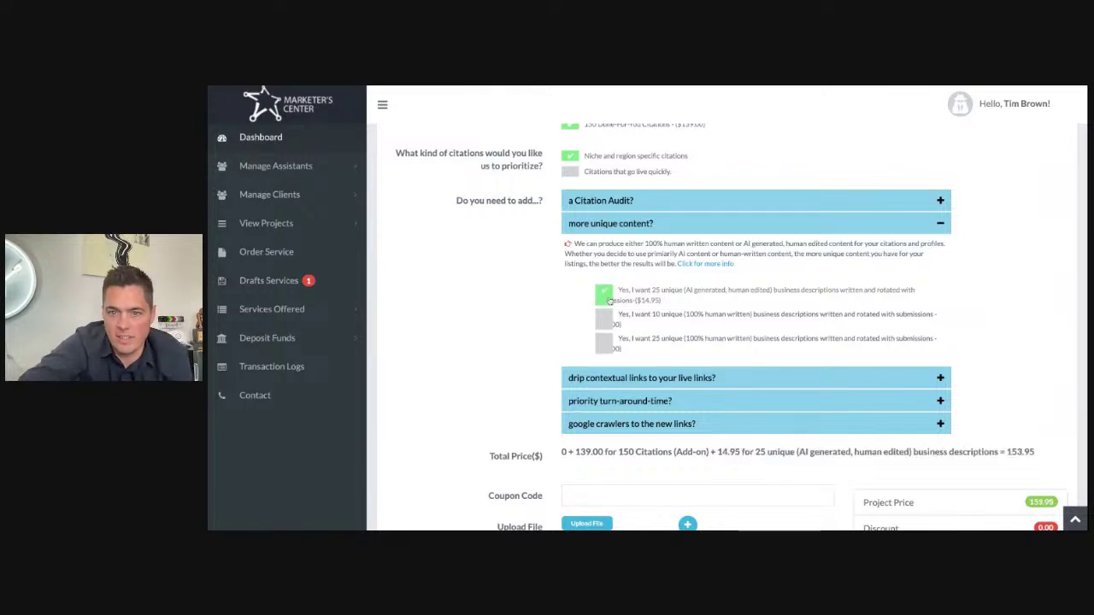
pyautogui.click(665, 317)
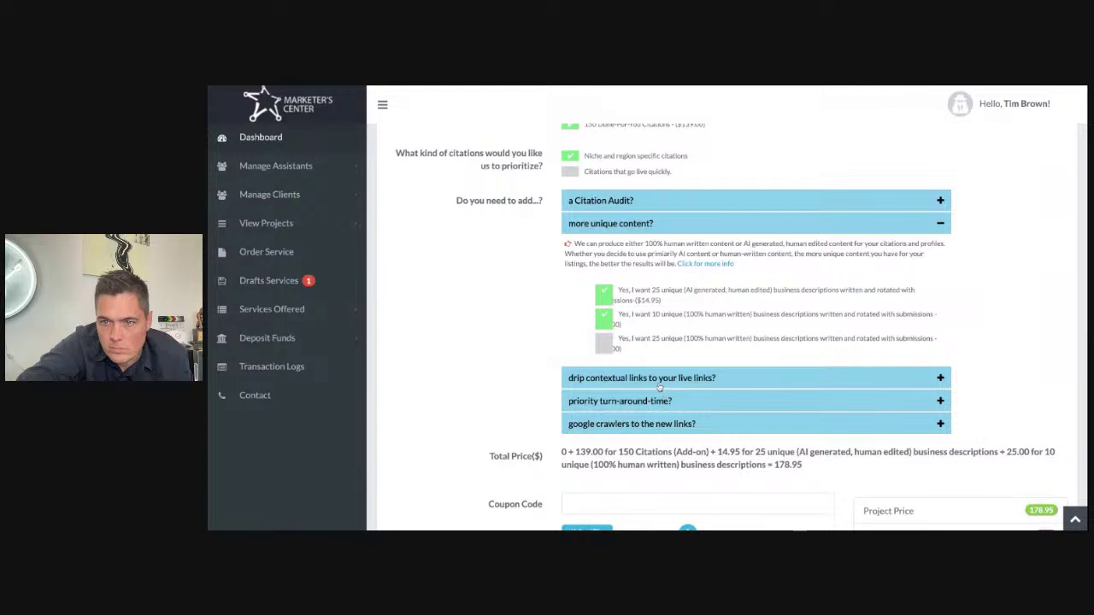
pyautogui.click(607, 296)
pyautogui.click(608, 321)
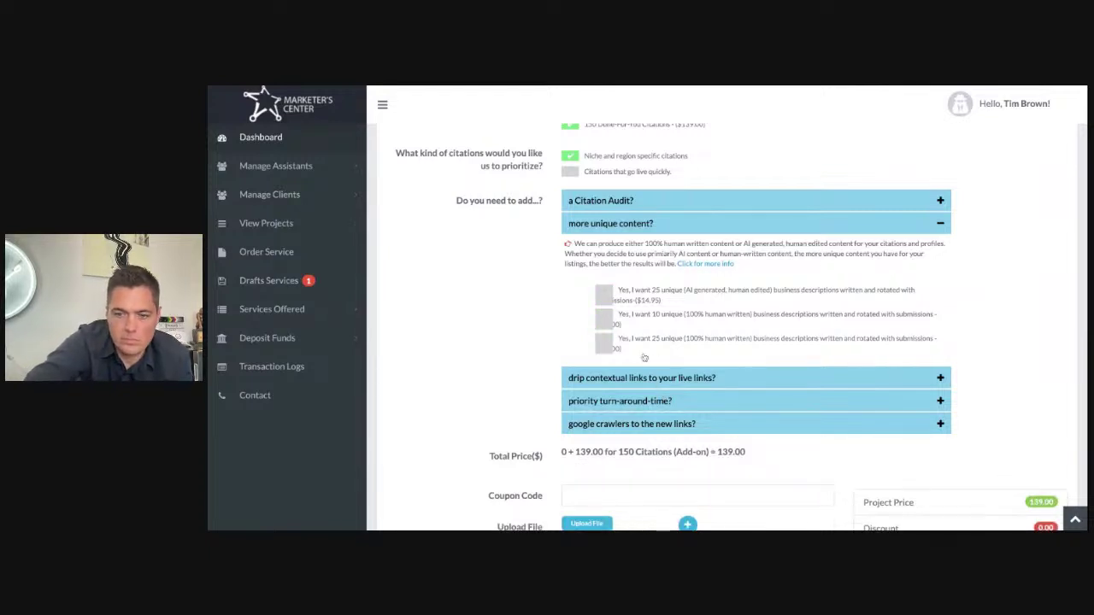
pyautogui.hotkey('ctrl', '-')
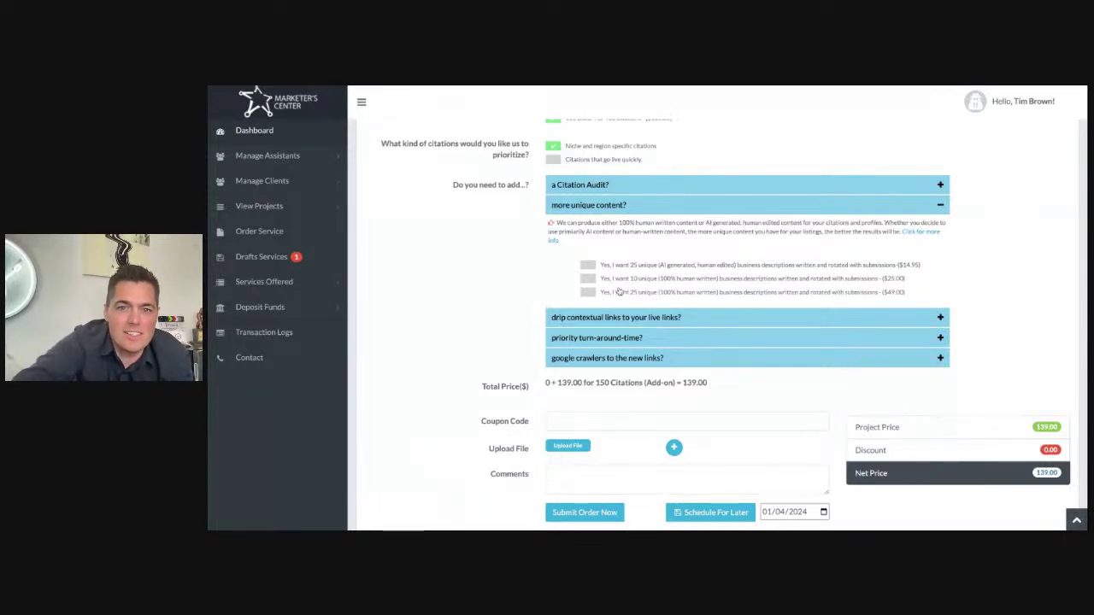
pyautogui.click(588, 267)
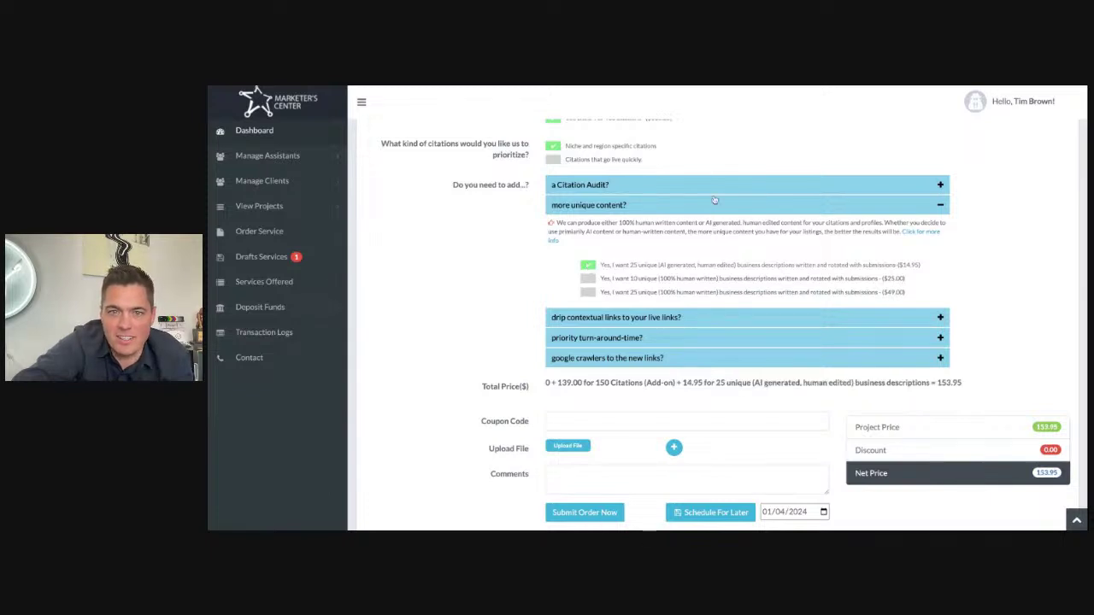
pyautogui.scroll(3, 713, 206)
pyautogui.scroll(-3, 715, 200)
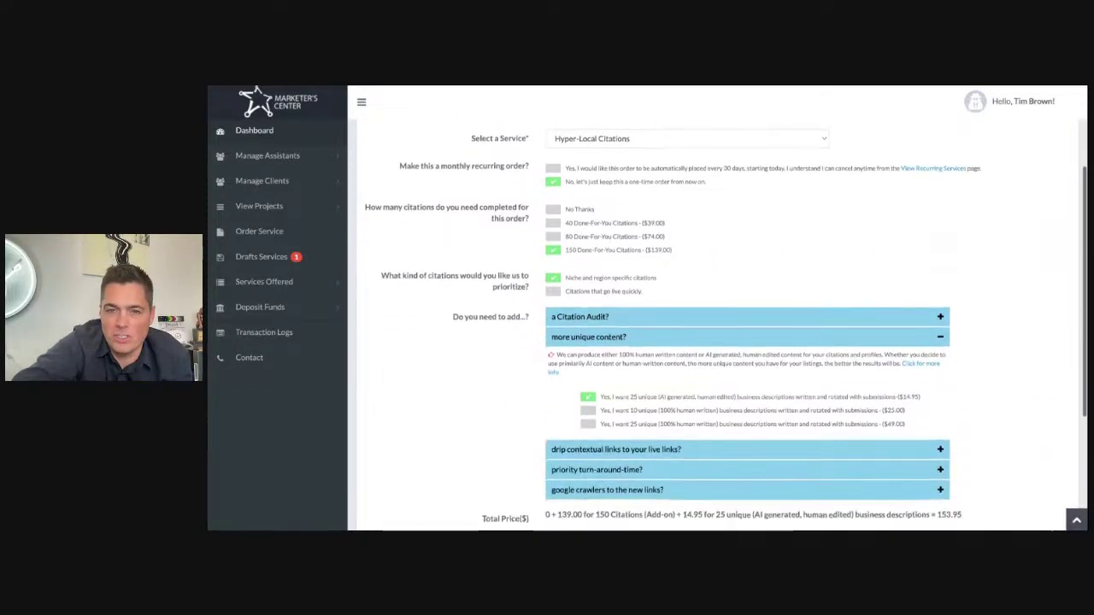
# Step: Read the drip contextual links options and add 14-day drip links for $34.95
pyautogui.click(683, 291)
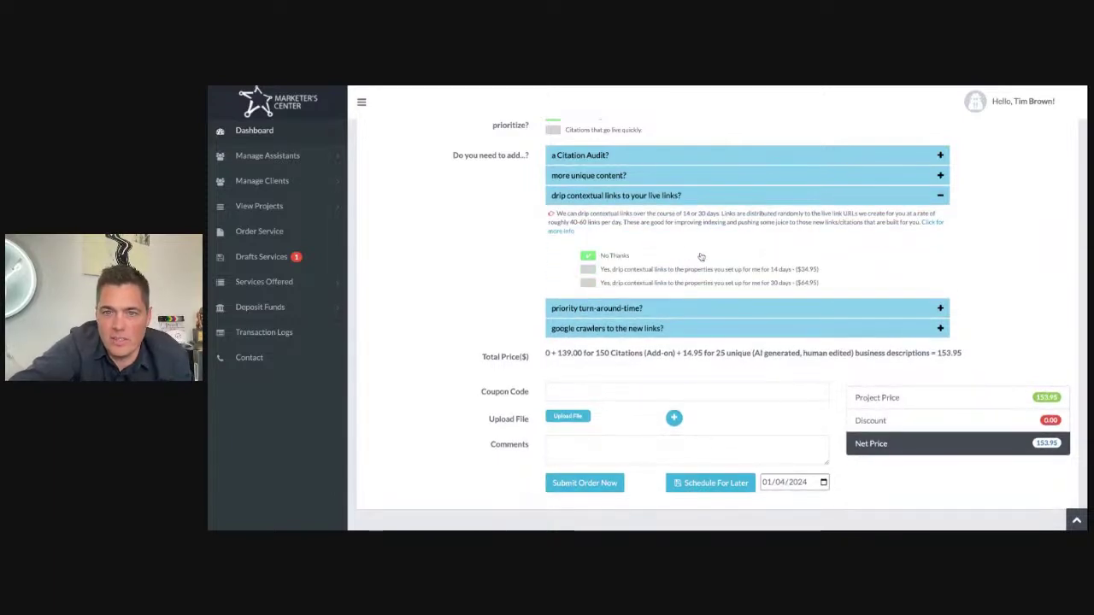
pyautogui.scroll(-1, 641, 226)
pyautogui.moveTo(602, 202); pyautogui.dragTo(665, 213)
pyautogui.click(666, 215)
pyautogui.moveTo(602, 202); pyautogui.dragTo(633, 211)
pyautogui.click(633, 212)
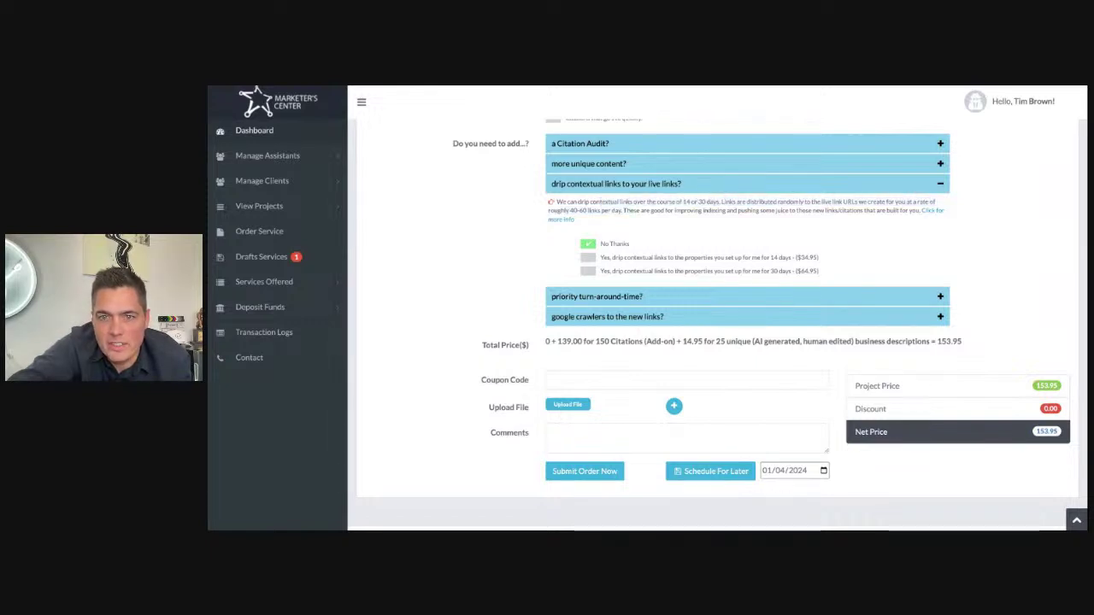
pyautogui.moveTo(698, 202); pyautogui.dragTo(759, 212)
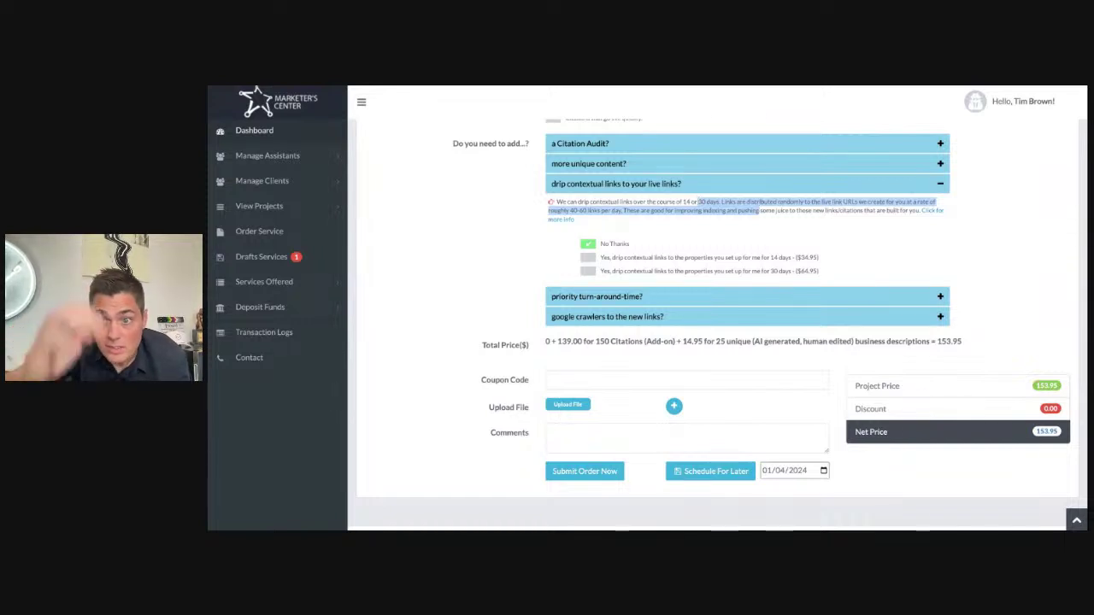
pyautogui.click(624, 210)
pyautogui.moveTo(651, 210); pyautogui.dragTo(727, 211)
pyautogui.click(686, 231)
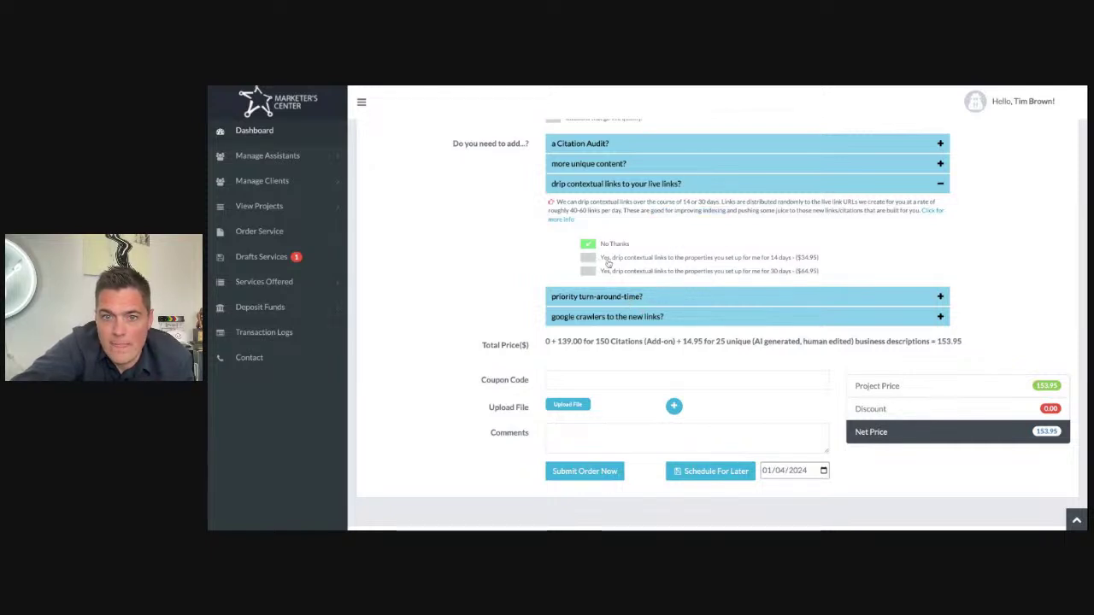
pyautogui.click(588, 258)
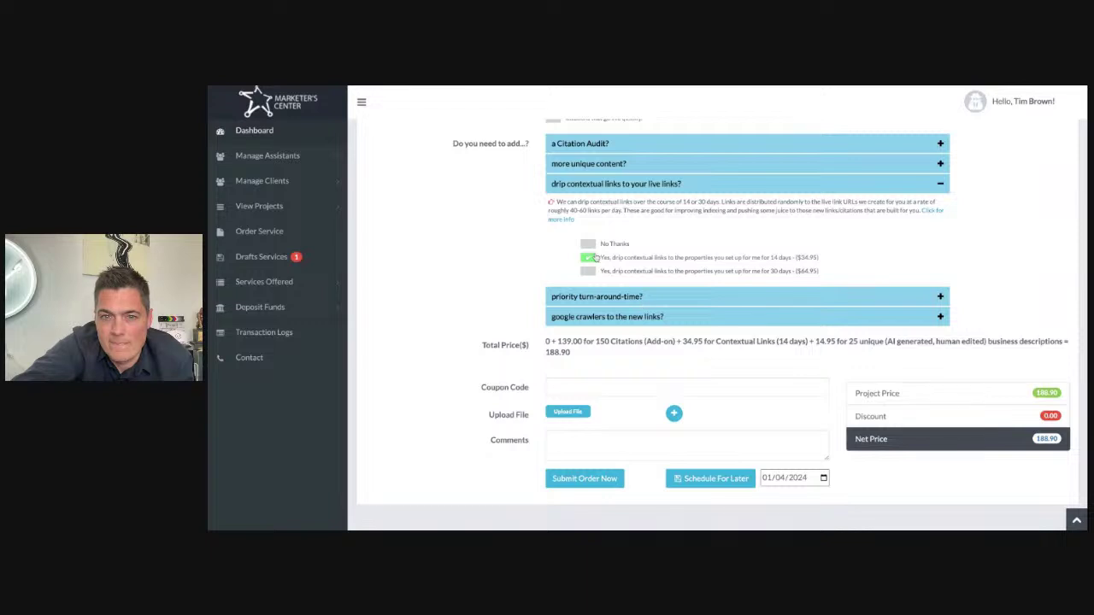
# Step: Check the priority turn-around options and expand the Google crawlers add-on choice
pyautogui.click(603, 299)
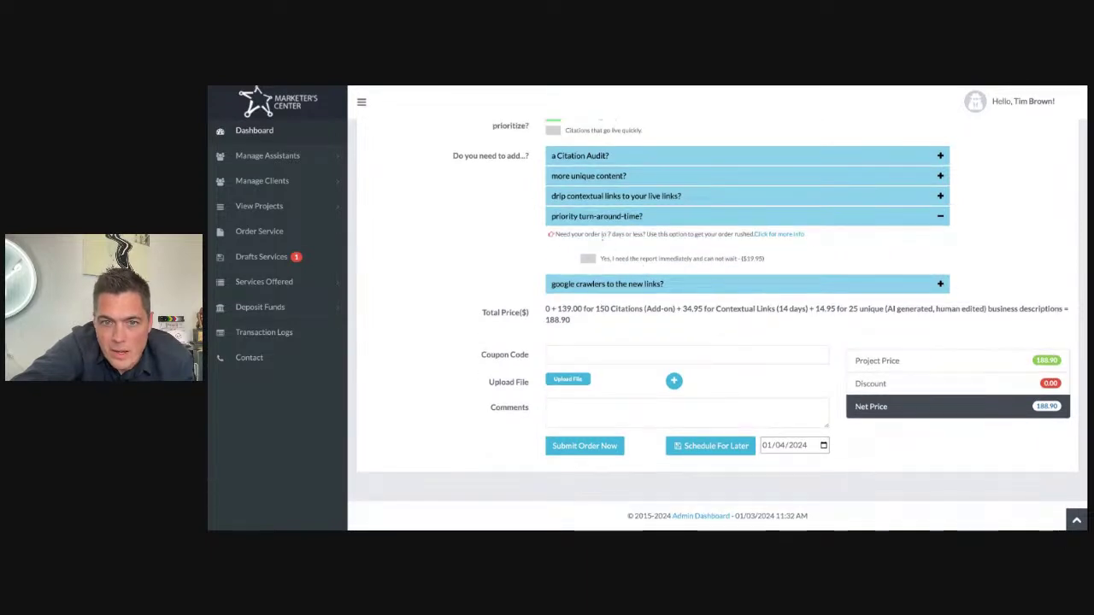
pyautogui.moveTo(583, 234); pyautogui.dragTo(639, 235)
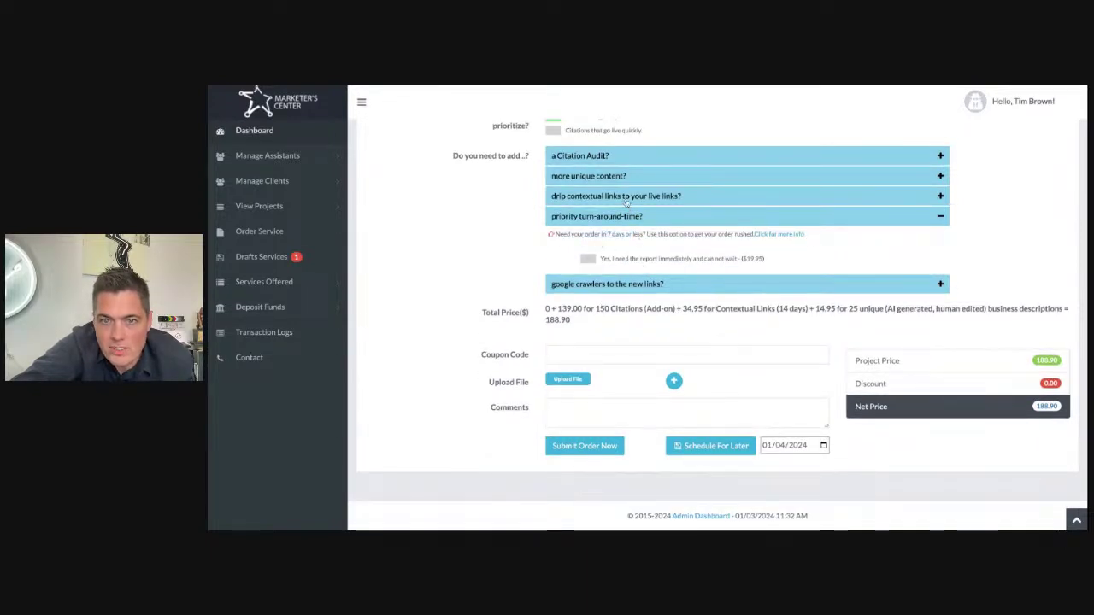
pyautogui.click(625, 198)
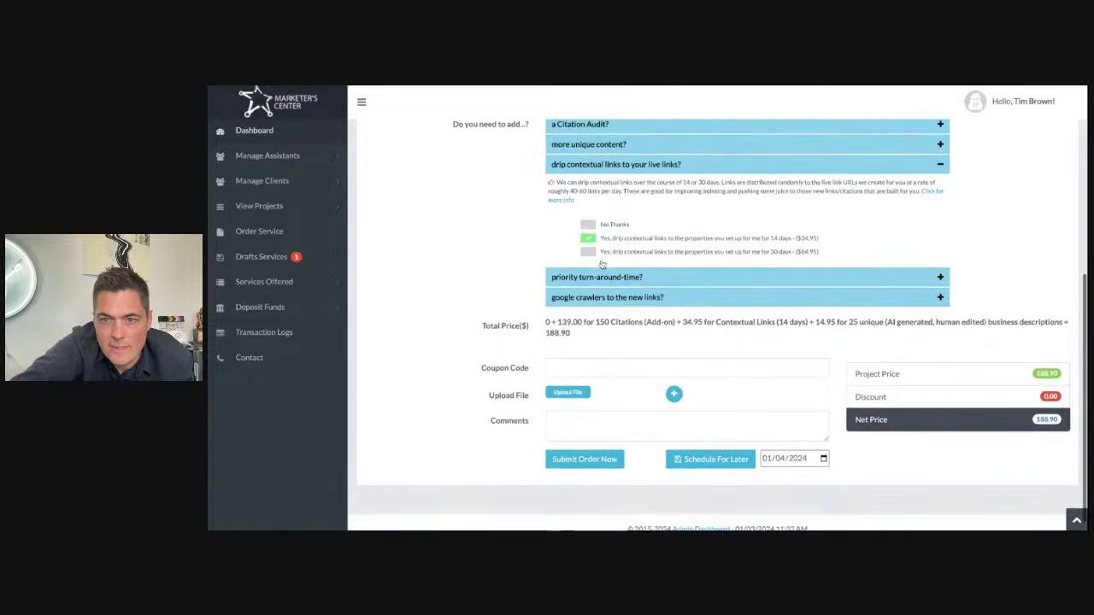
pyautogui.click(600, 282)
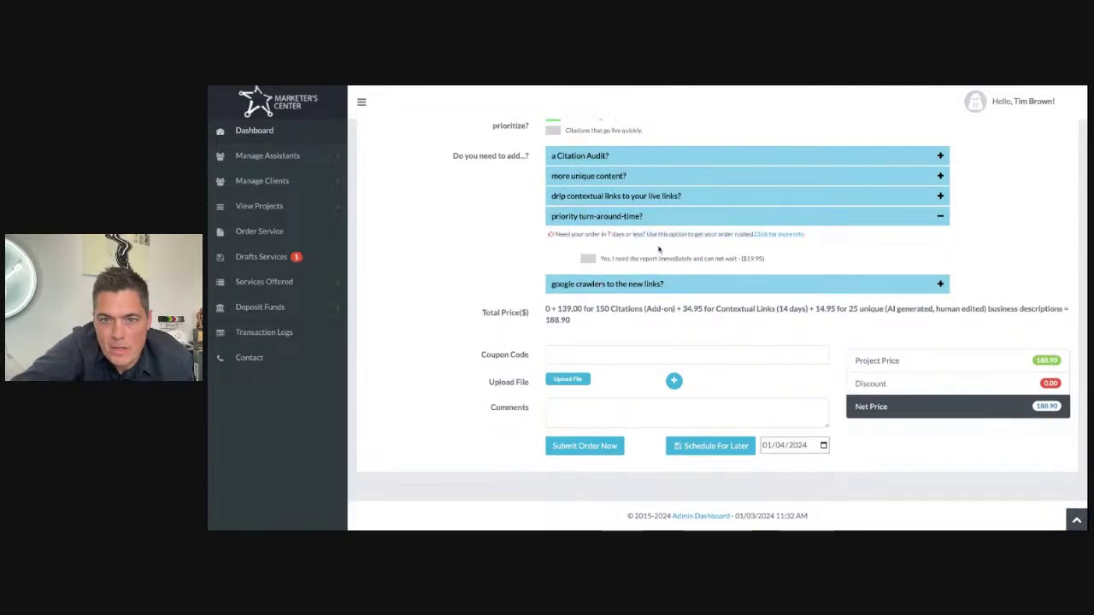
pyautogui.click(637, 284)
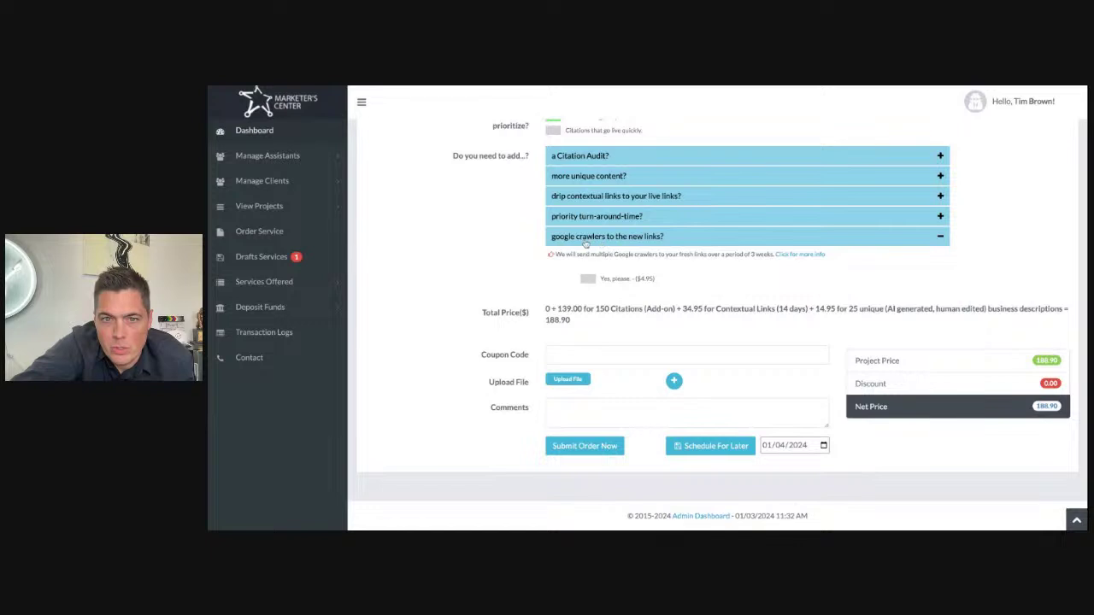
# Step: Add Google crawlers for the new links ($4.95), bringing the order total to 193.85
pyautogui.click(587, 280)
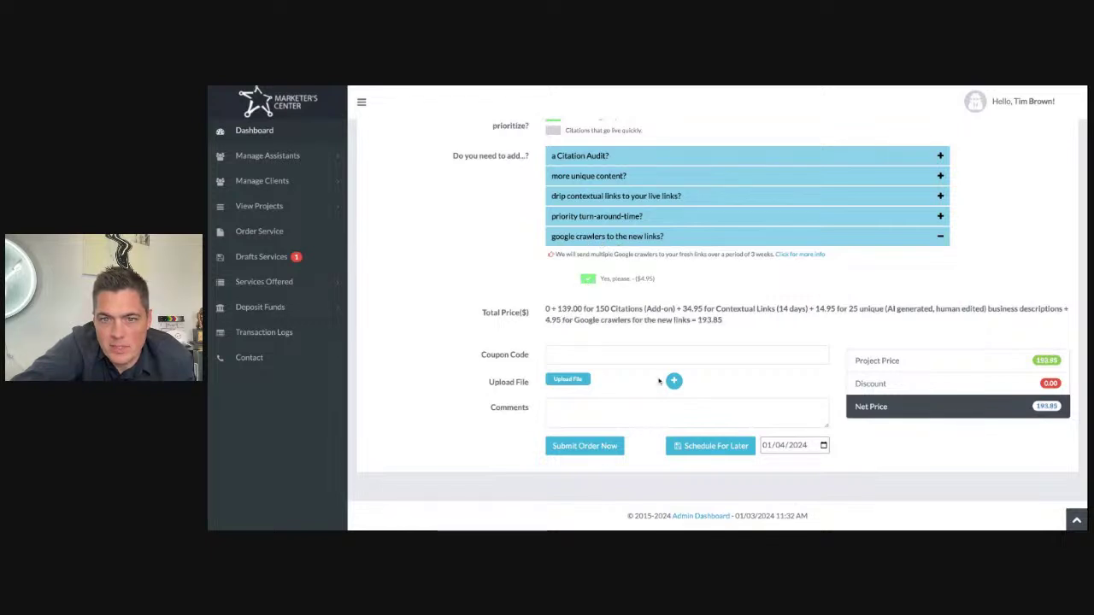
pyautogui.moveTo(675, 320); pyautogui.dragTo(723, 321)
pyautogui.click(772, 328)
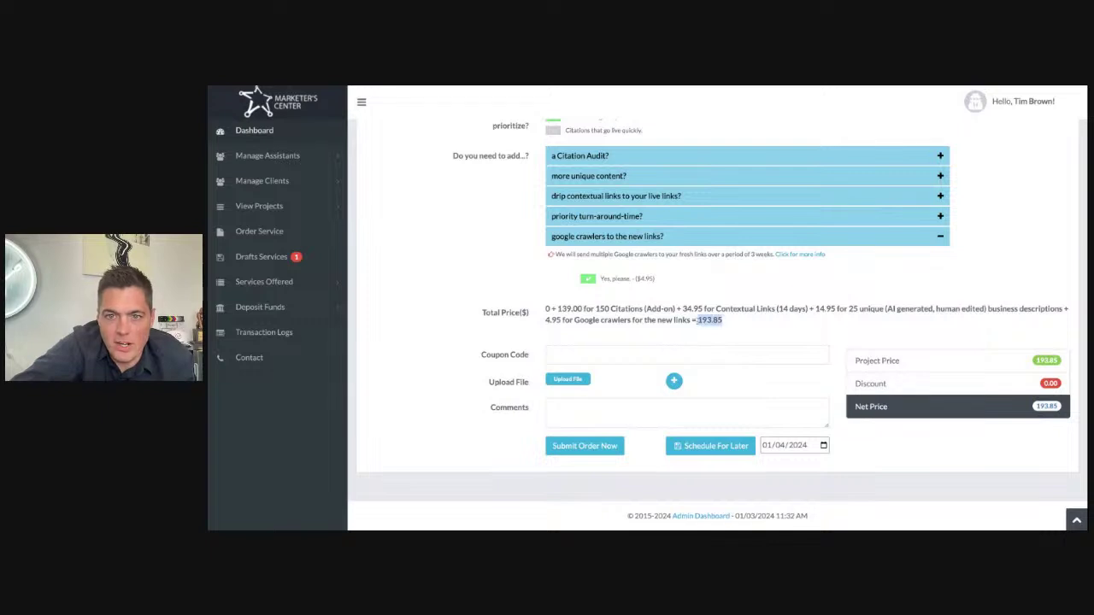
pyautogui.click(638, 200)
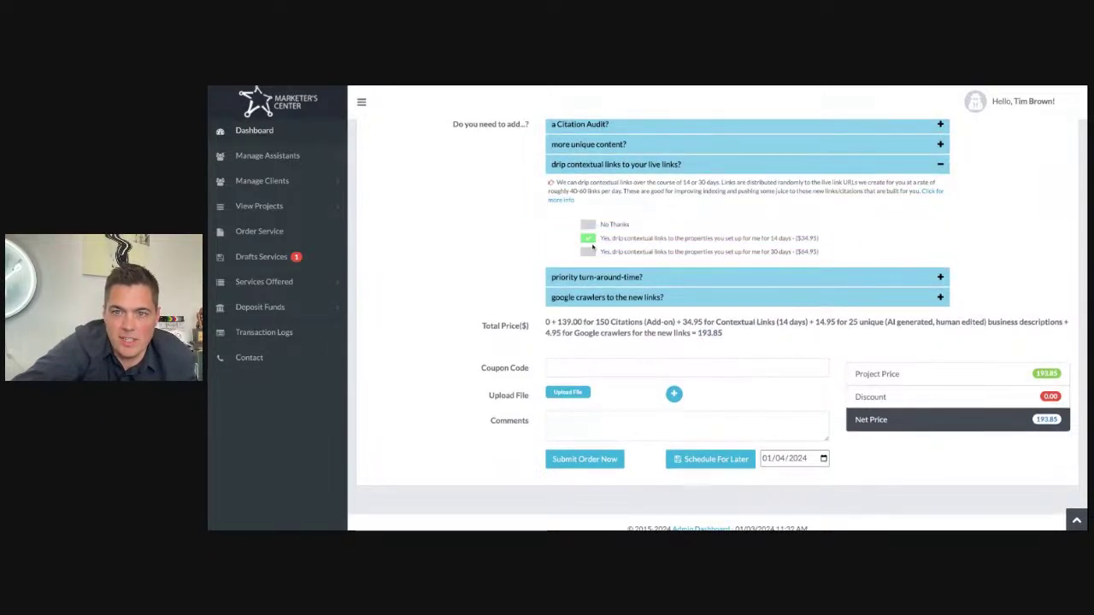
pyautogui.scroll(2, 590, 231)
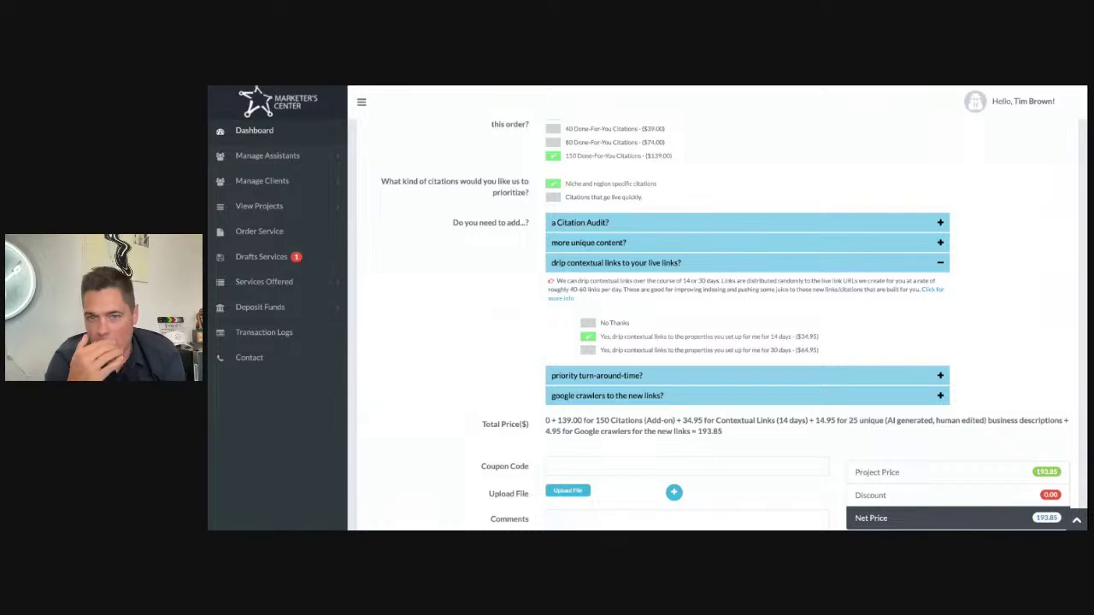
pyautogui.click(588, 324)
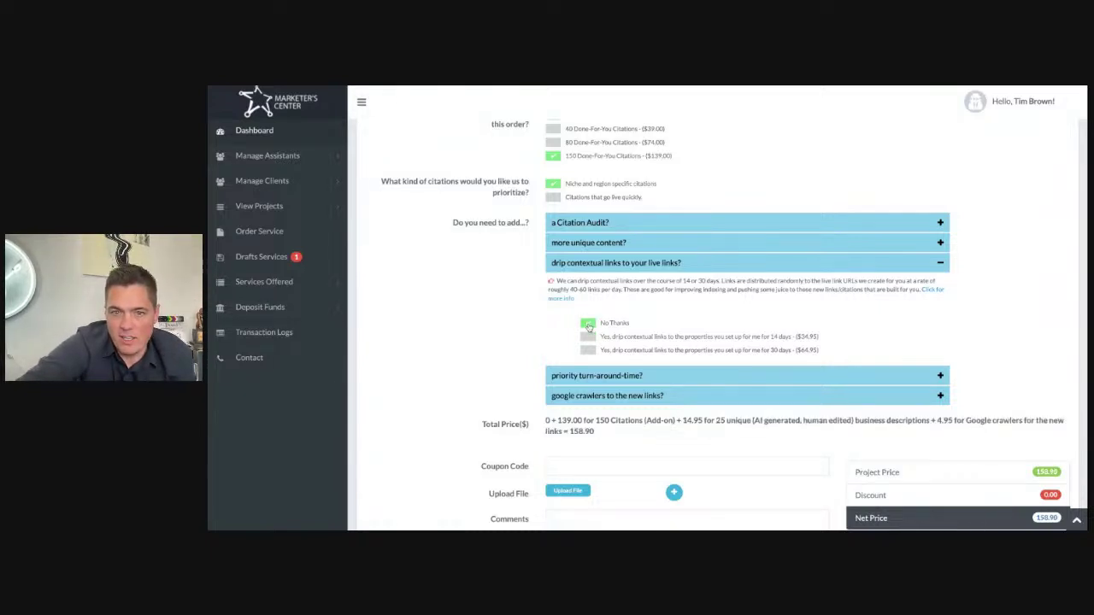
pyautogui.click(587, 244)
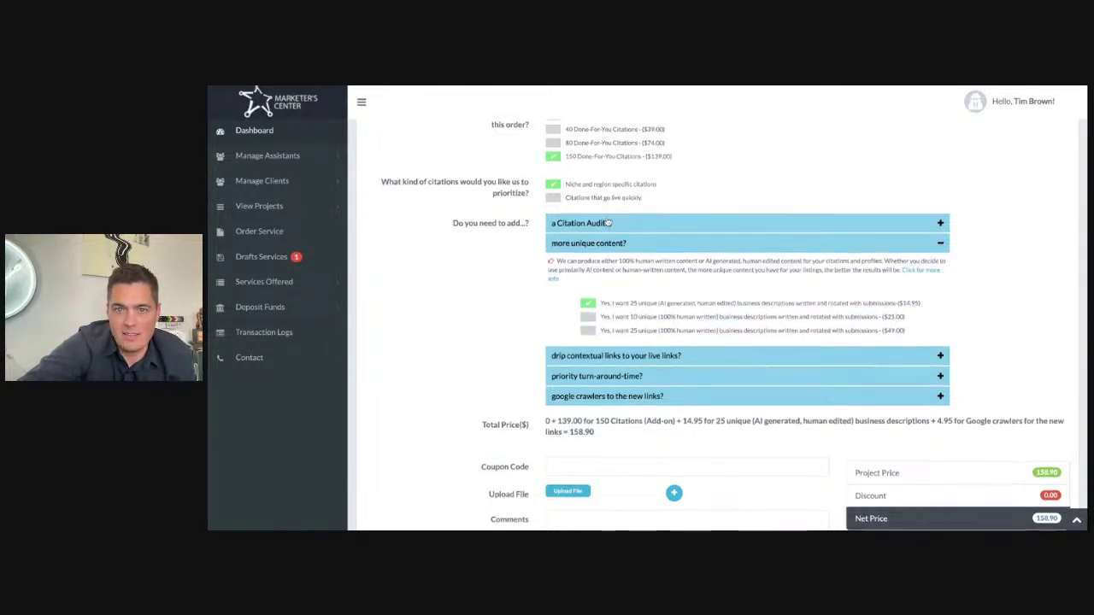
pyautogui.scroll(1, 598, 214)
pyautogui.click(553, 169)
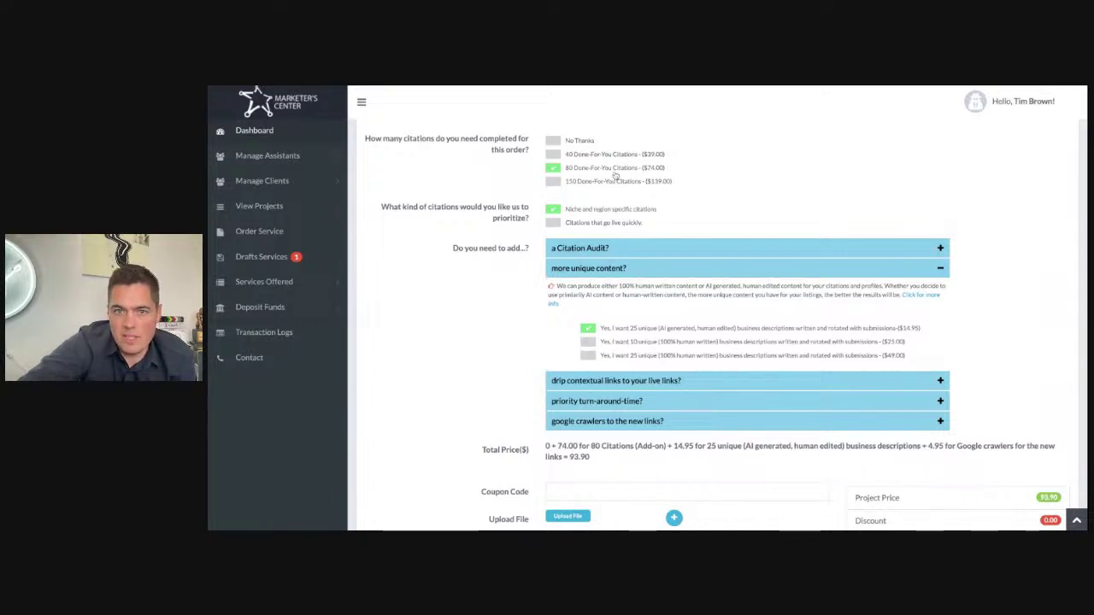
pyautogui.scroll(3, 642, 182)
pyautogui.scroll(2, 642, 182)
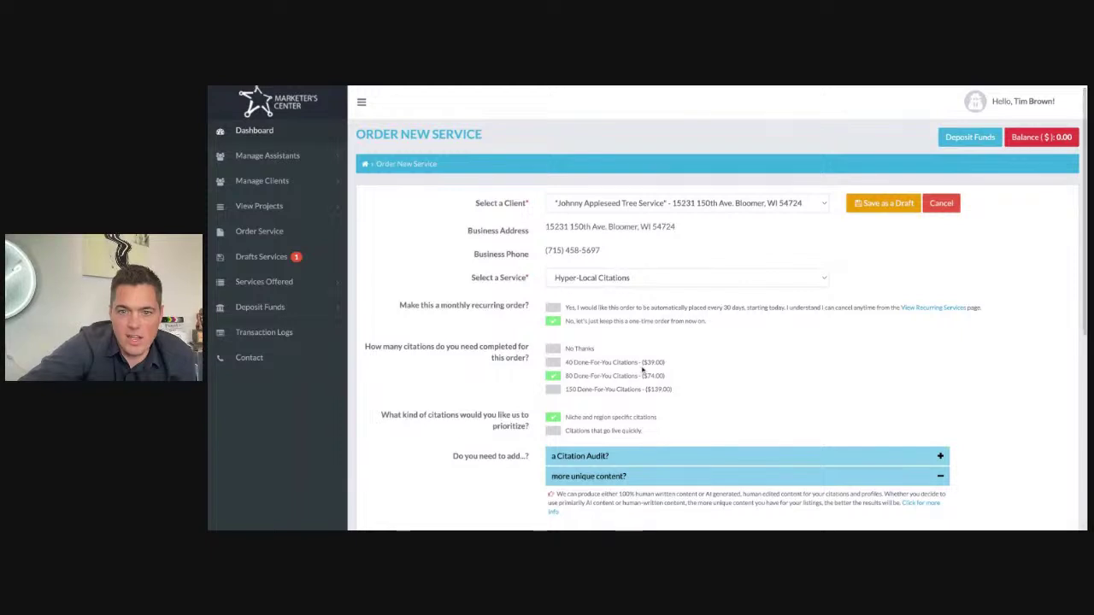
pyautogui.scroll(-4, 617, 424)
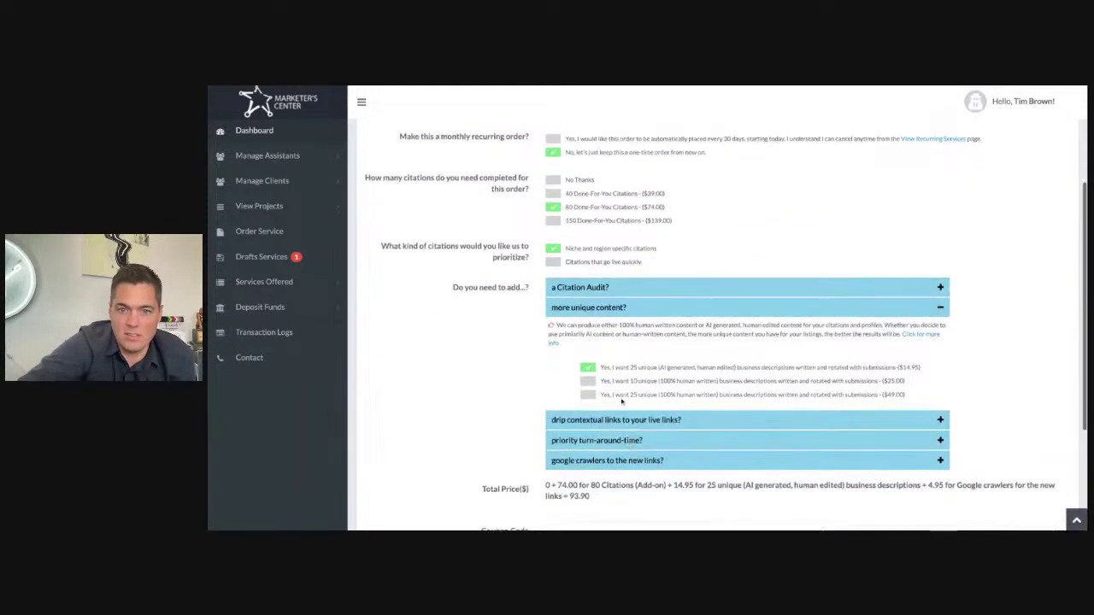
pyautogui.scroll(-3, 616, 389)
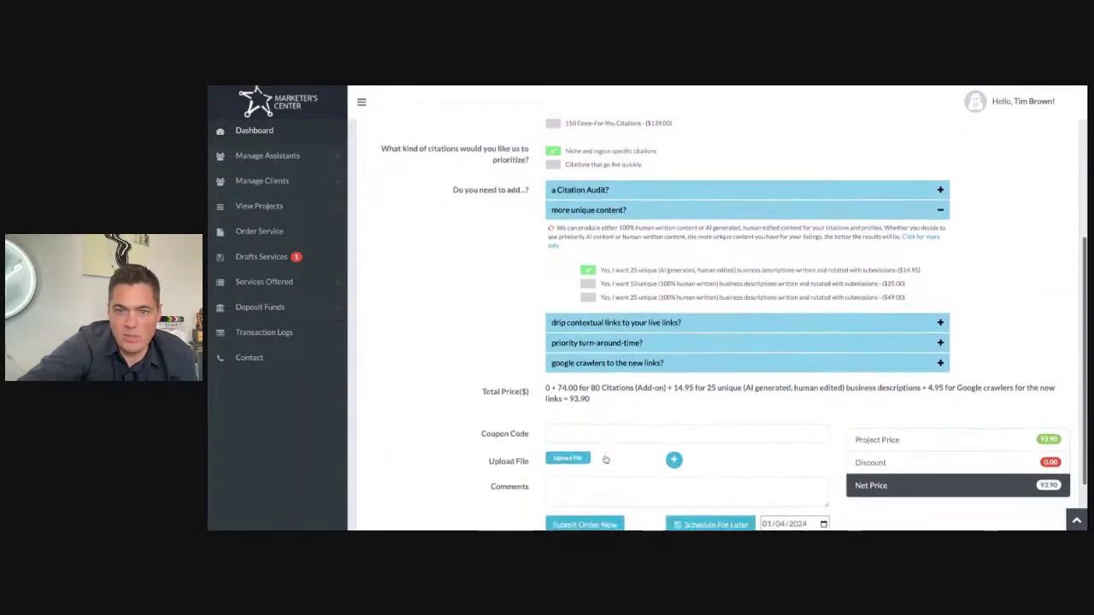
pyautogui.click(631, 320)
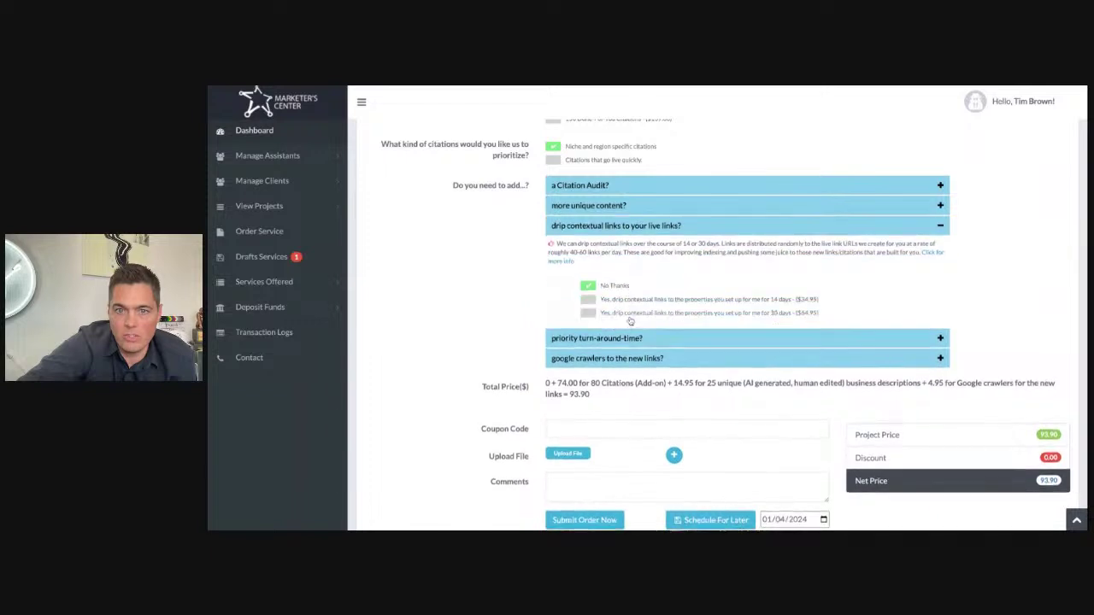
pyautogui.scroll(1, 614, 128)
pyautogui.click(564, 159)
pyautogui.click(624, 378)
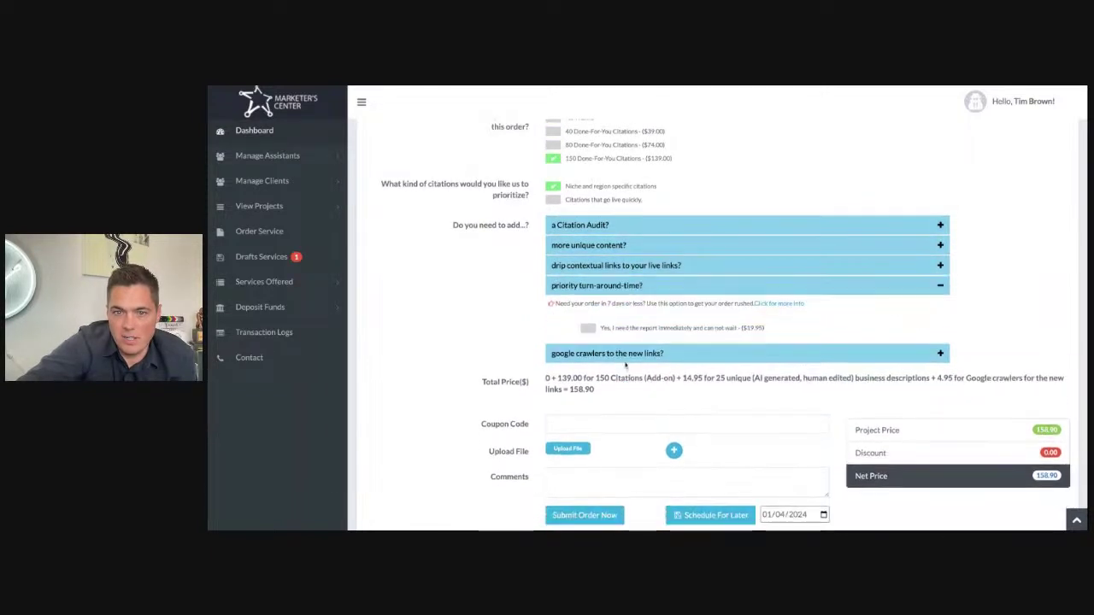
pyautogui.click(629, 270)
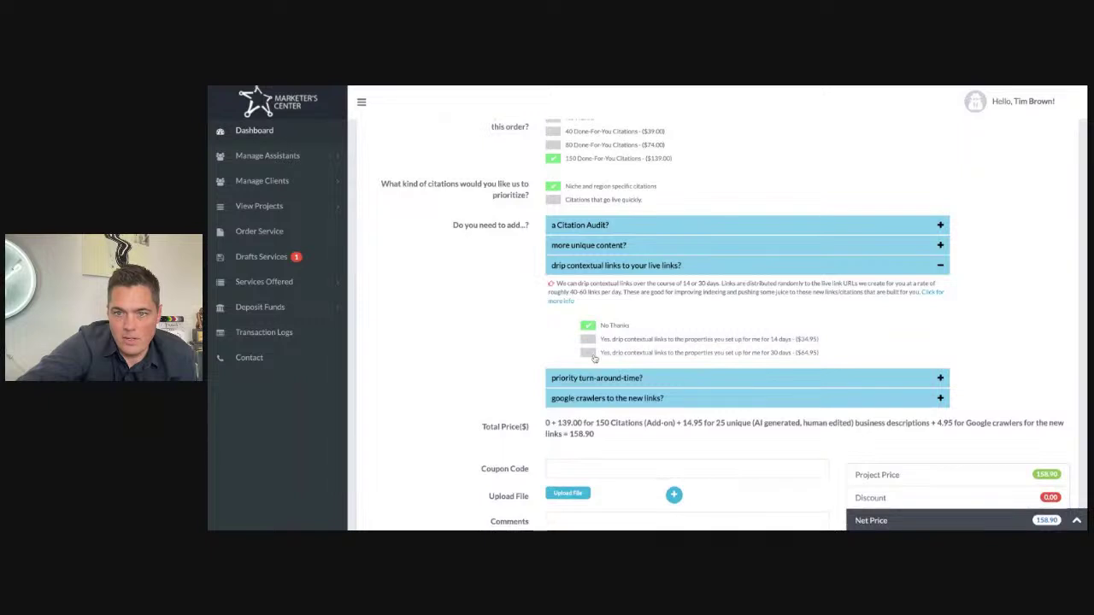
pyautogui.click(592, 343)
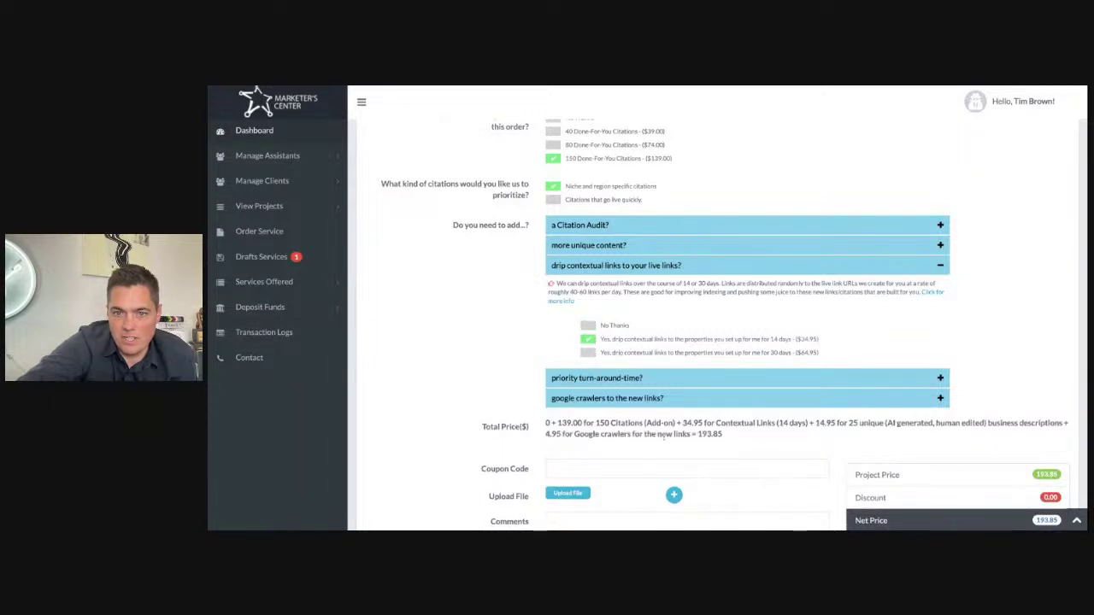
pyautogui.scroll(-2, 594, 369)
pyautogui.click(590, 362)
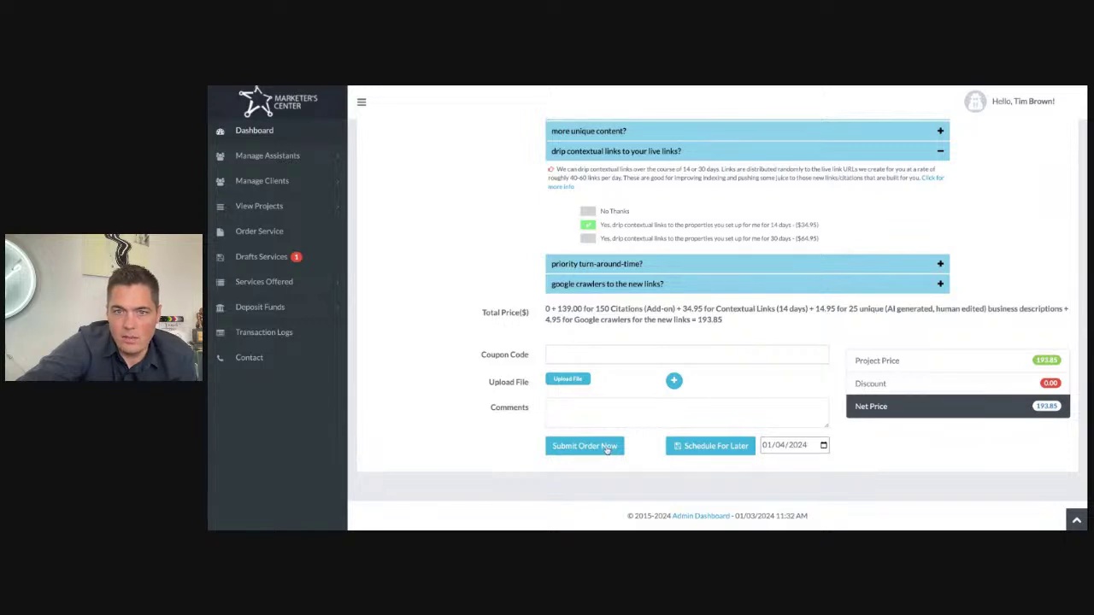
pyautogui.scroll(5, 598, 206)
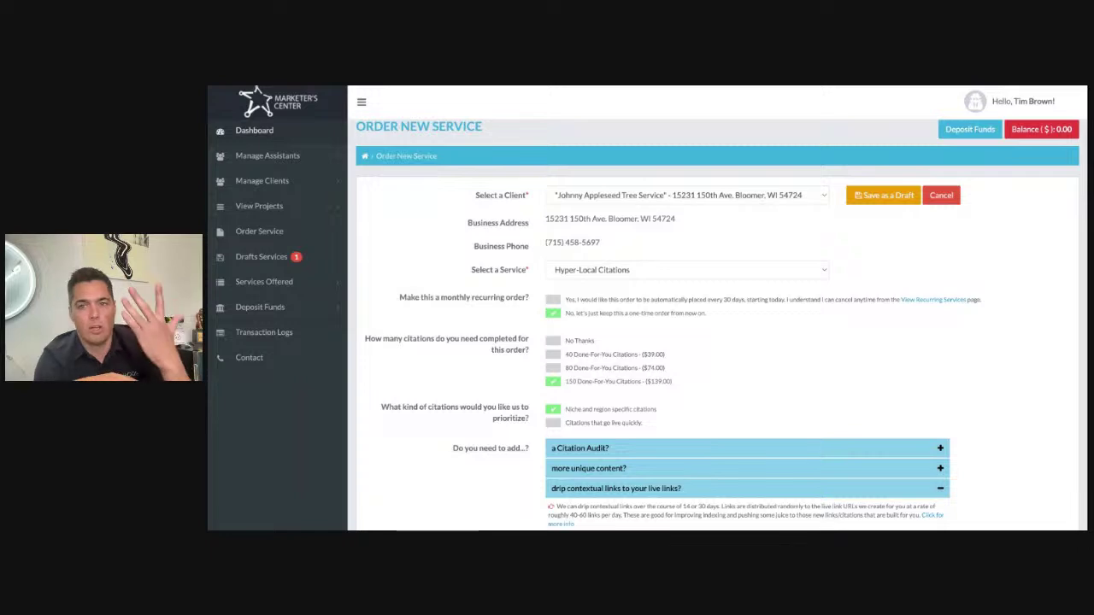
pyautogui.scroll(-3, 644, 388)
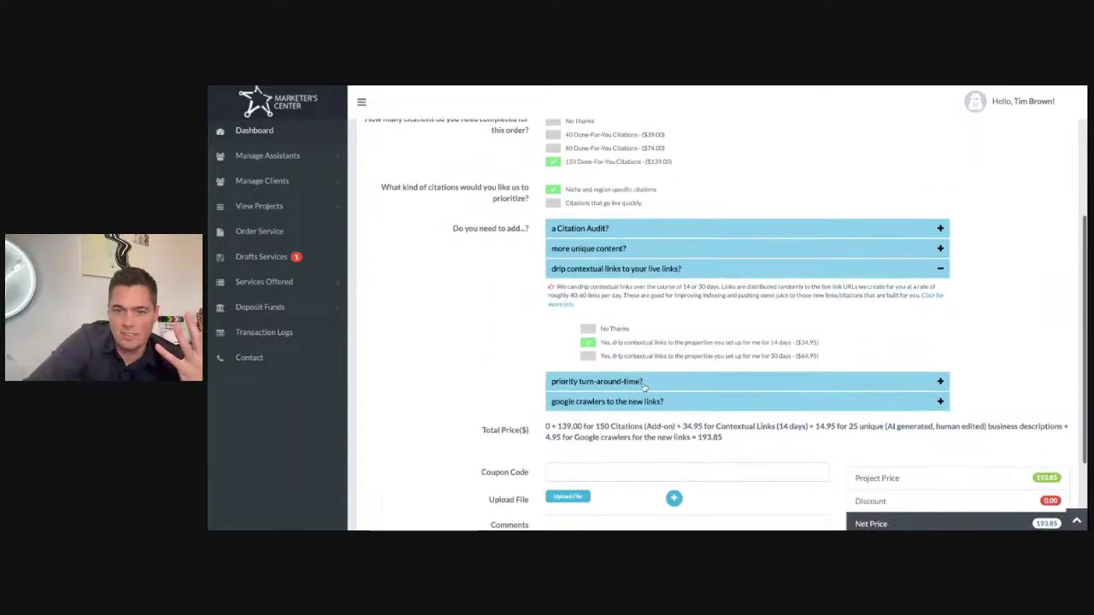
pyautogui.scroll(2, 645, 388)
pyautogui.scroll(1, 644, 388)
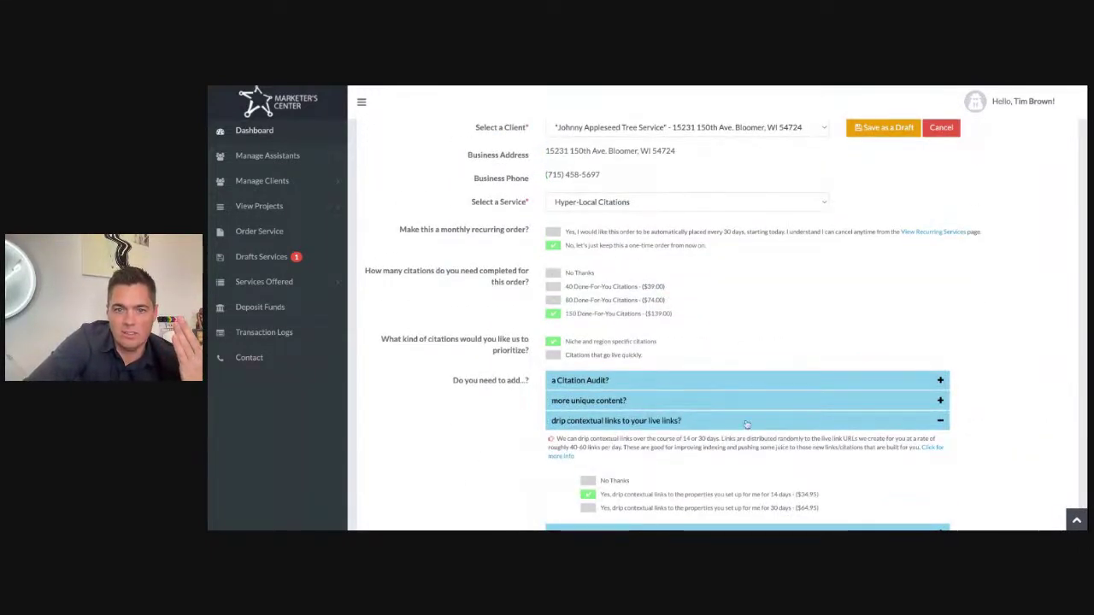
pyautogui.scroll(-3, 746, 425)
# Step: Submit the 193.85 order and pay the missing balance with PayPal
pyautogui.click(578, 444)
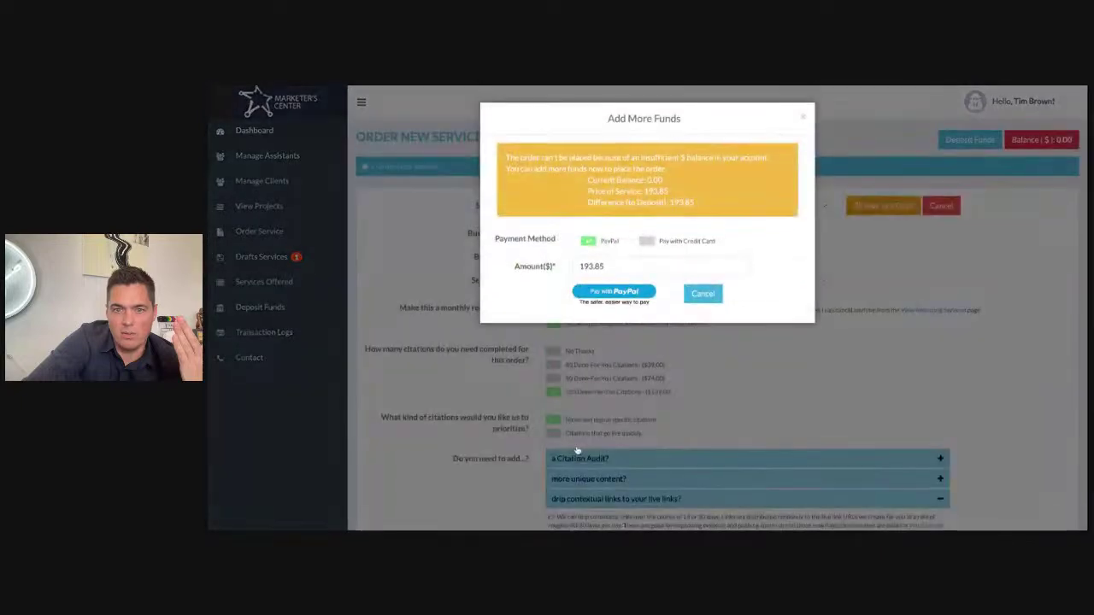
pyautogui.click(629, 294)
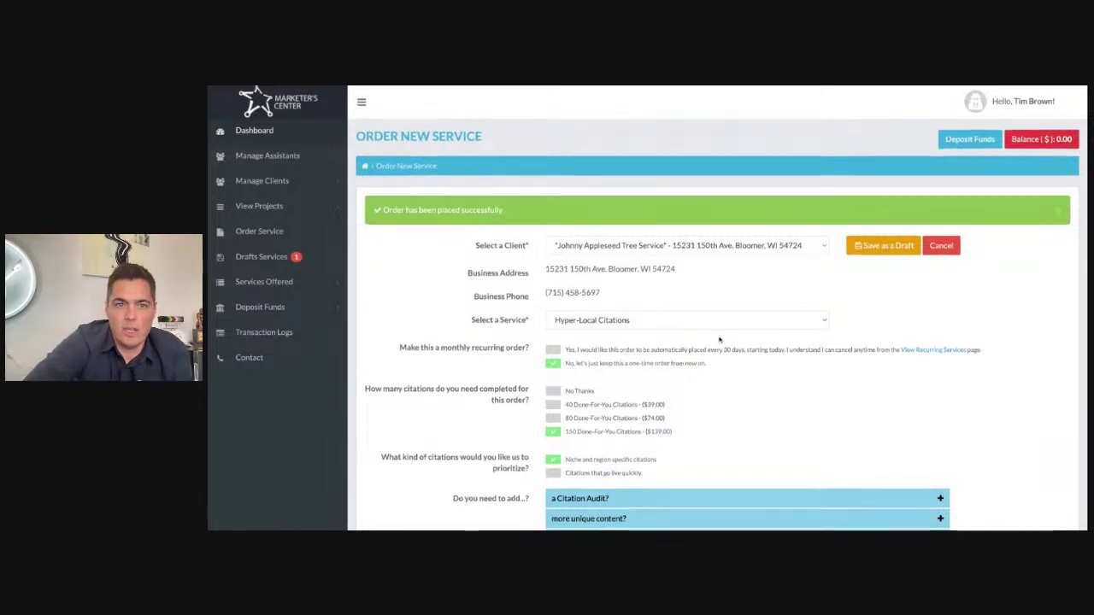
pyautogui.scroll(-2, 719, 340)
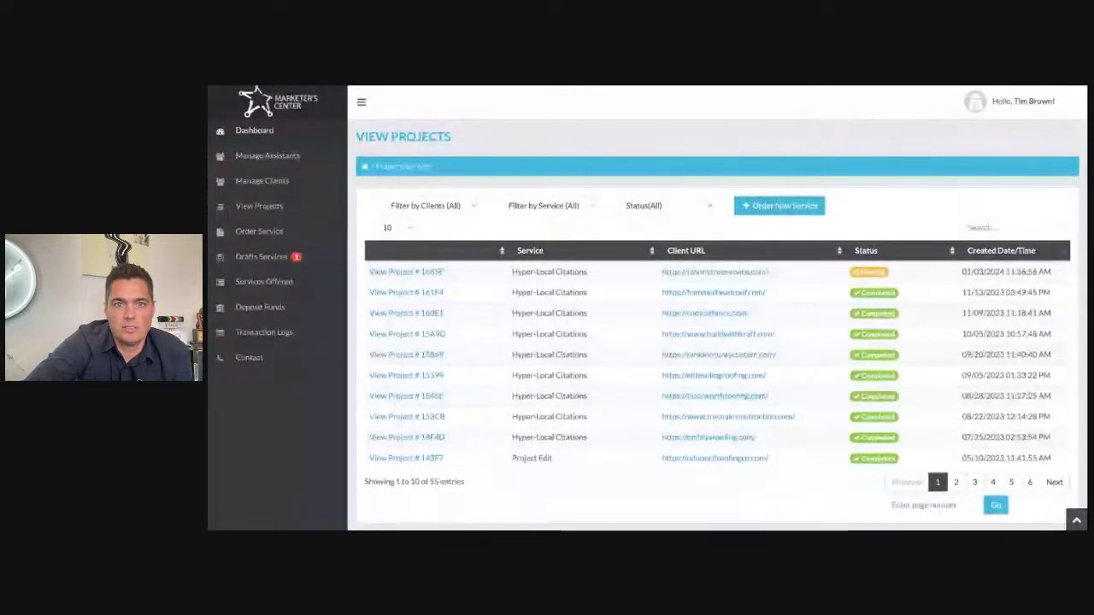
# Step: Switch to the Johnny Appleseed Tree Service website and scroll to the homepage top
pyautogui.hotkey('ctrl', 'Tab')
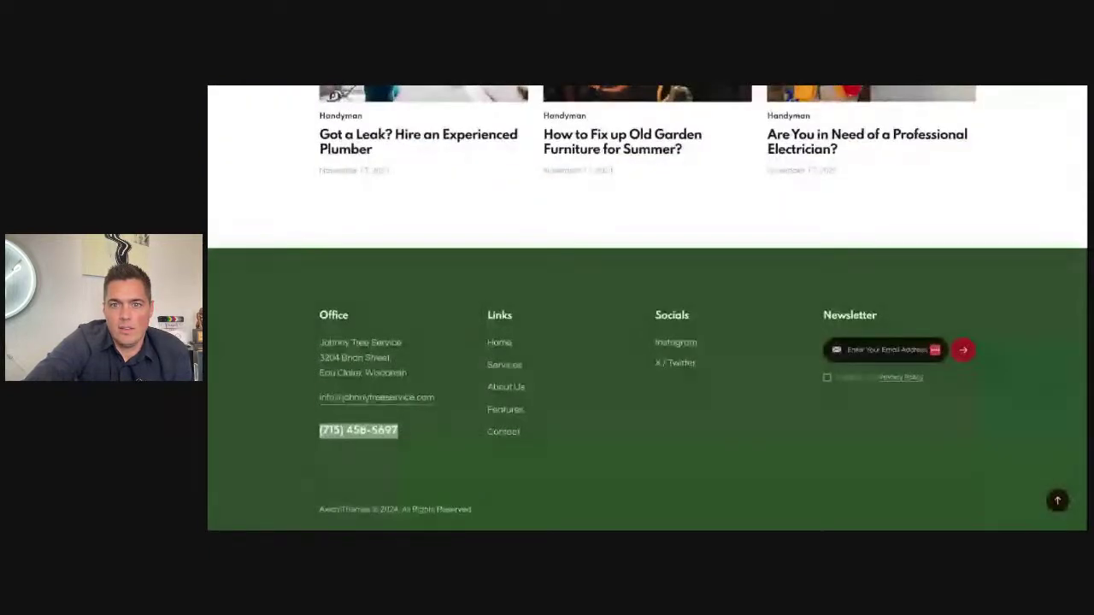
pyautogui.scroll(6, 576, 227)
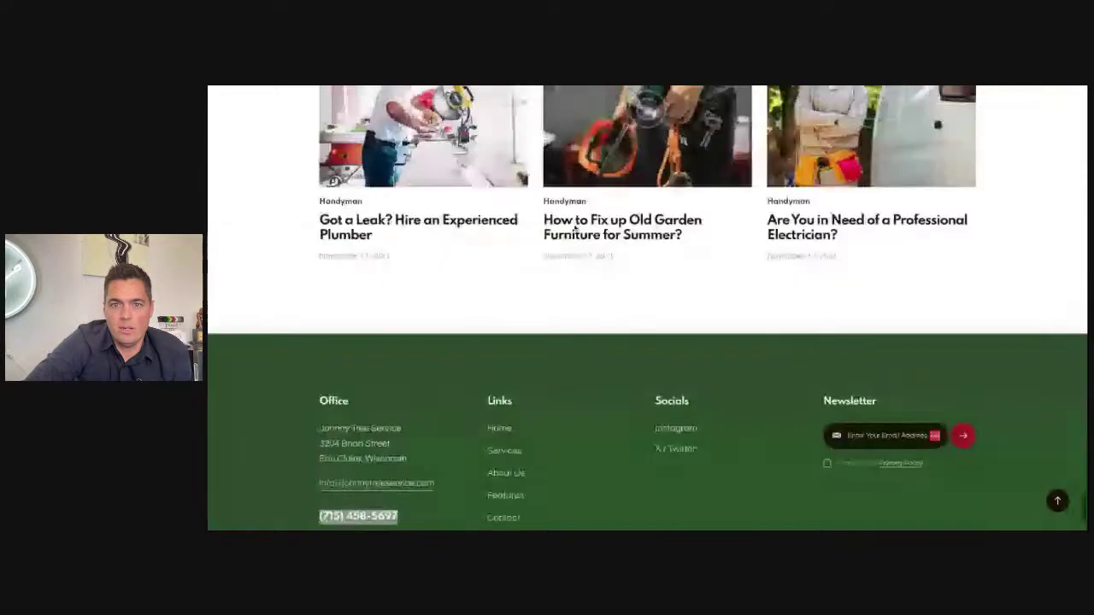
pyautogui.scroll(2, 575, 227)
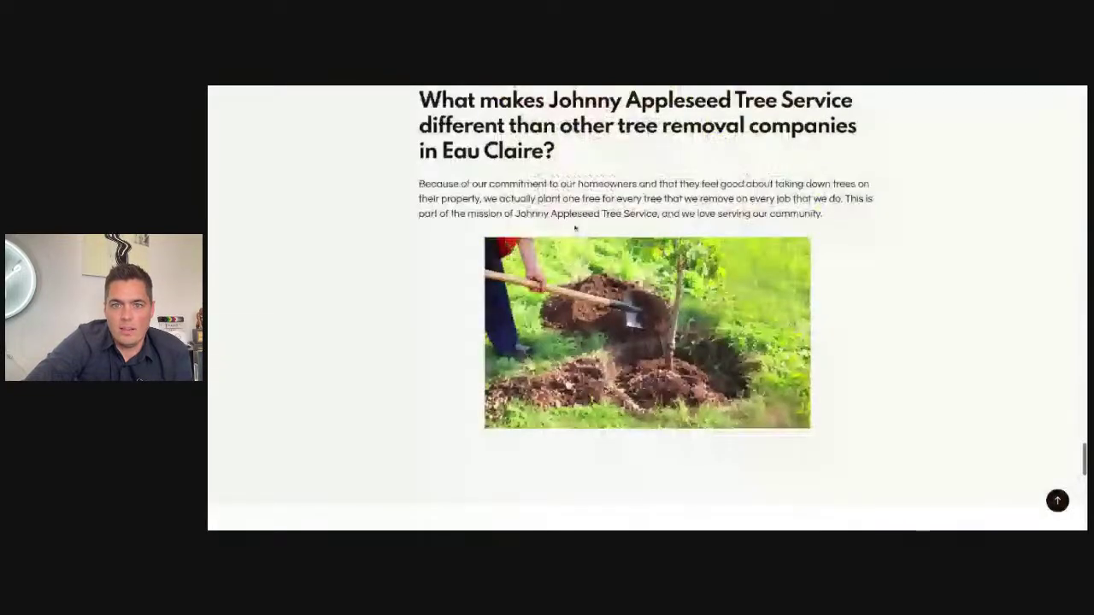
pyautogui.scroll(20, 575, 227)
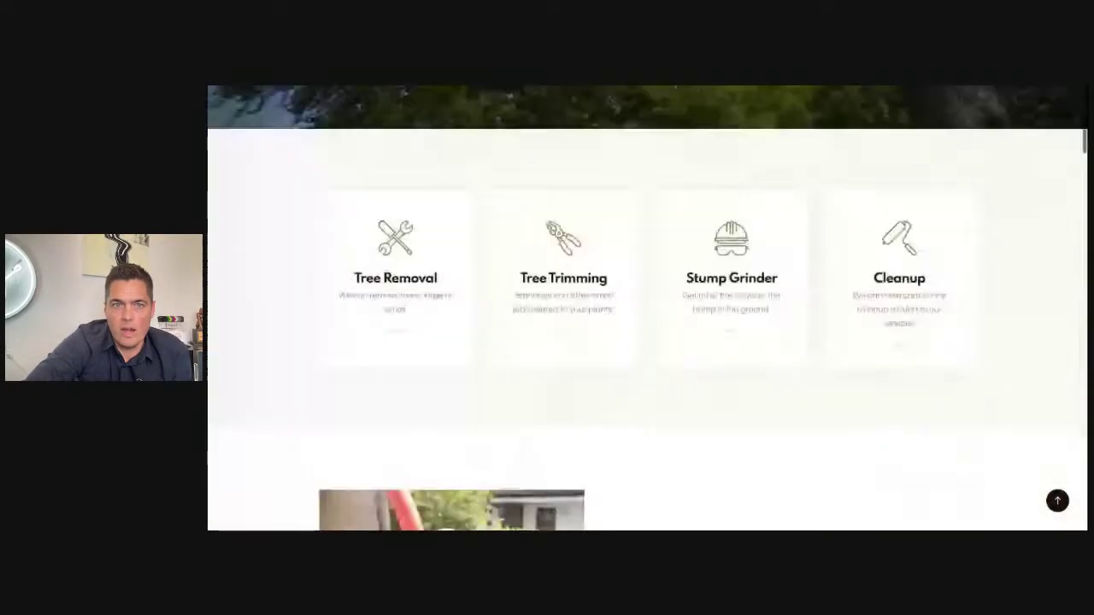
pyautogui.scroll(5, 647, 329)
pyautogui.scroll(-1, 474, 88)
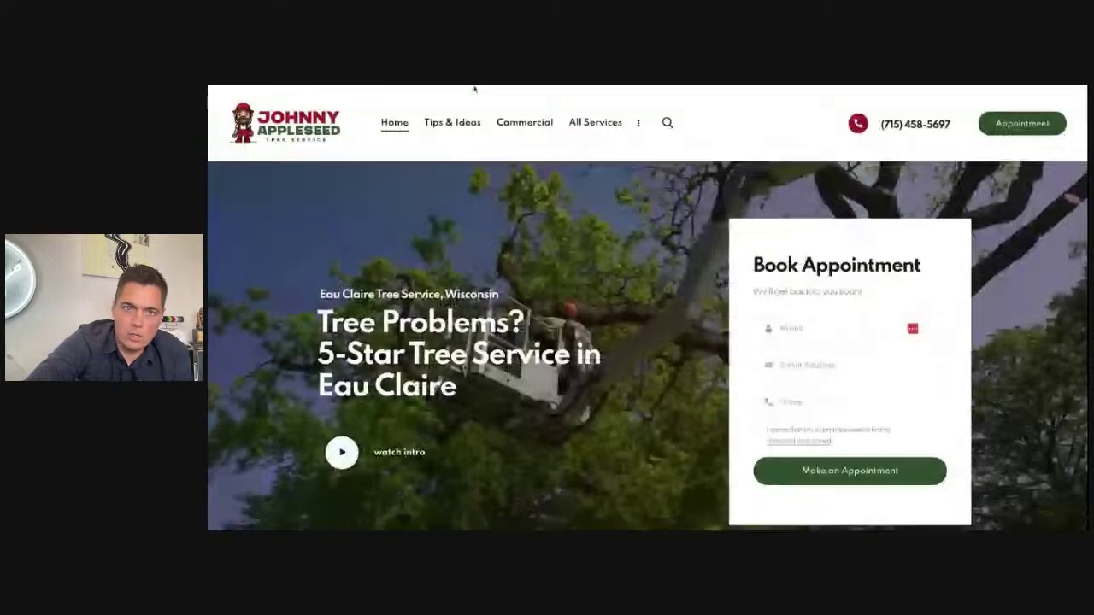